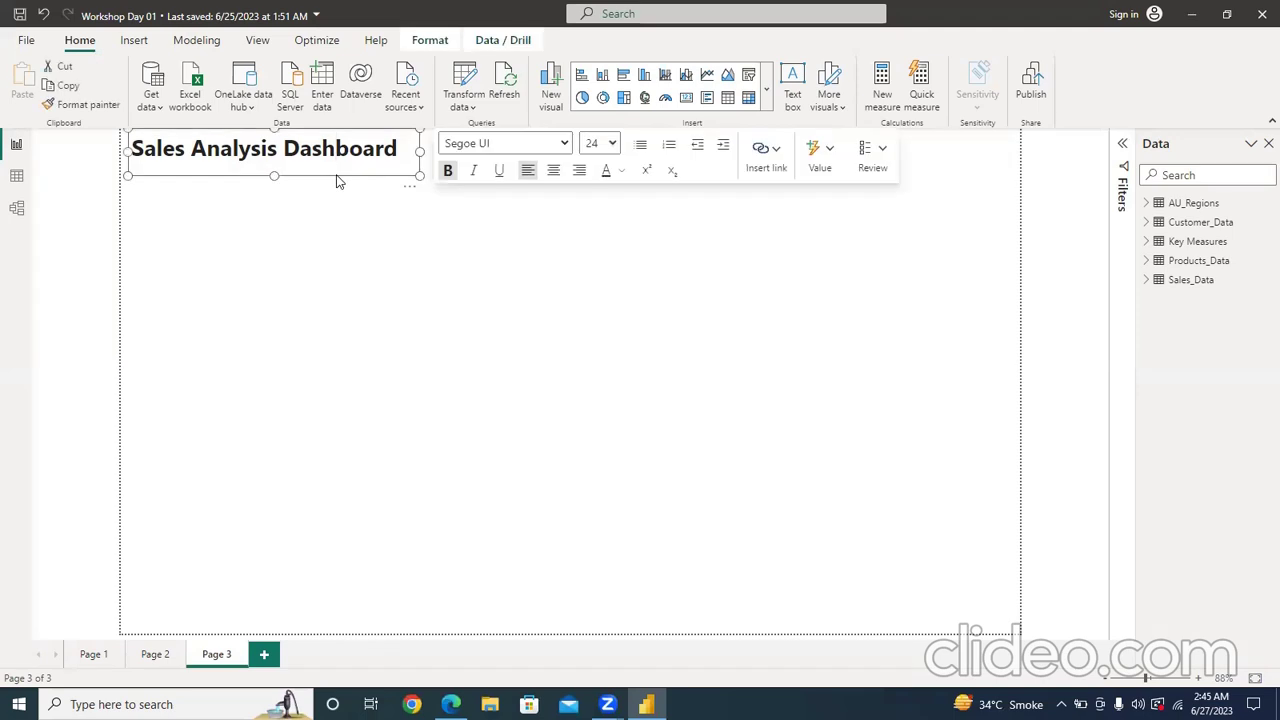
pyautogui.click(398, 152)
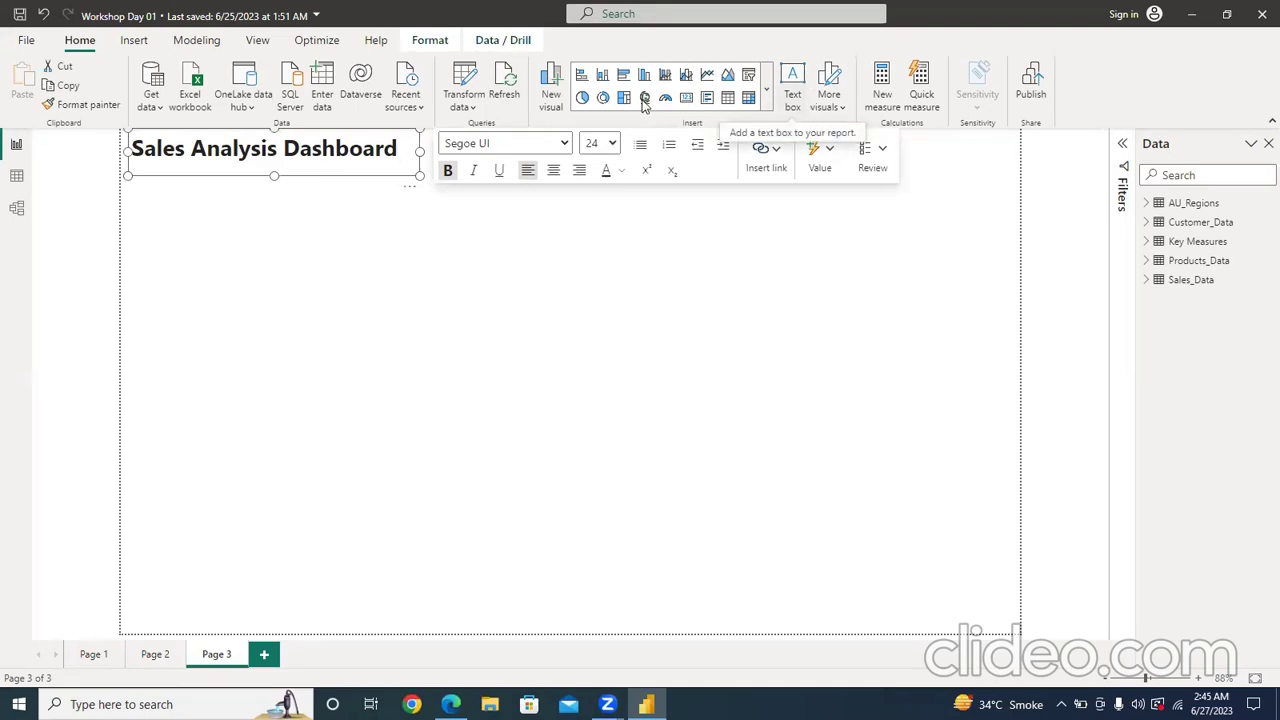
pyautogui.click(798, 112)
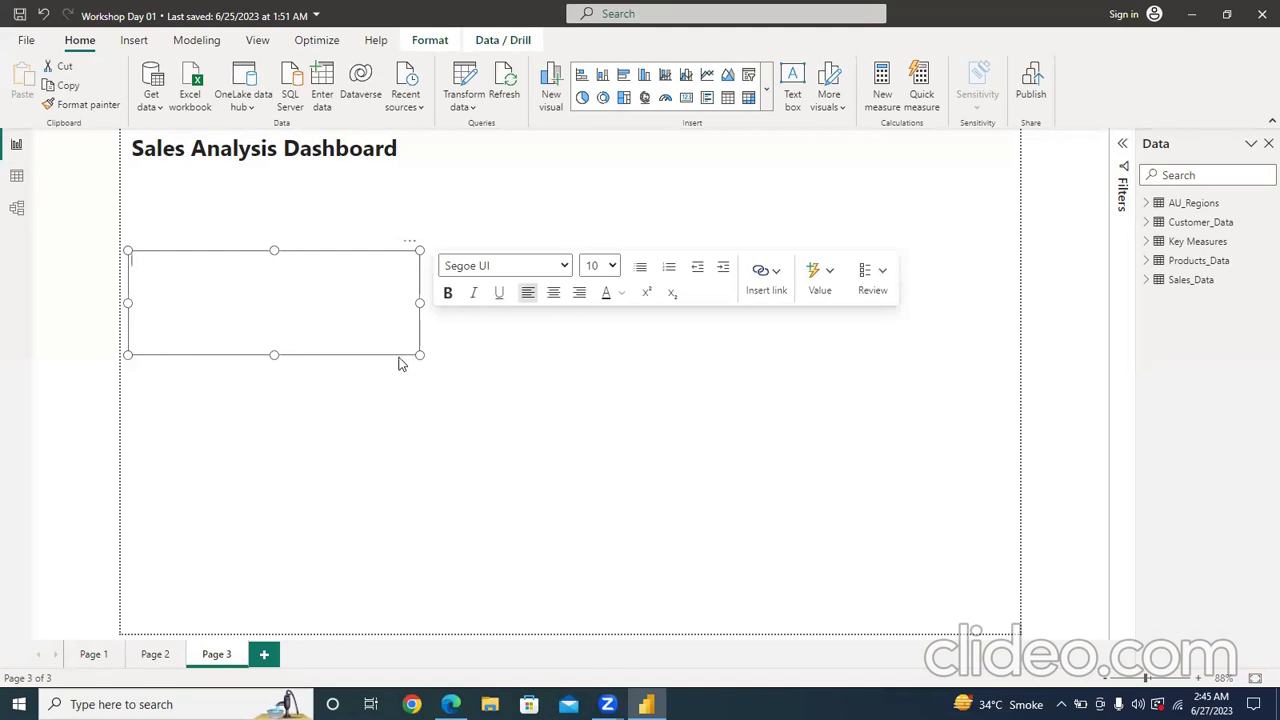
pyautogui.click(398, 363)
pyautogui.click(395, 323)
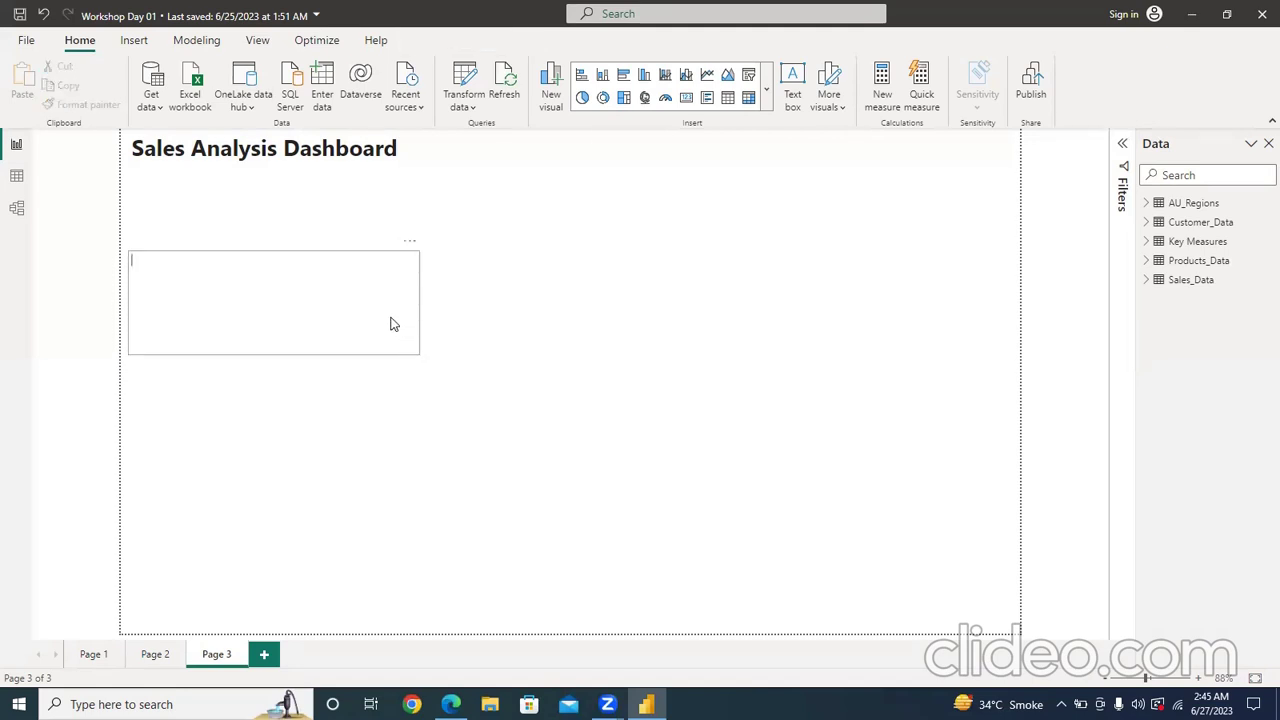
pyautogui.click(410, 242)
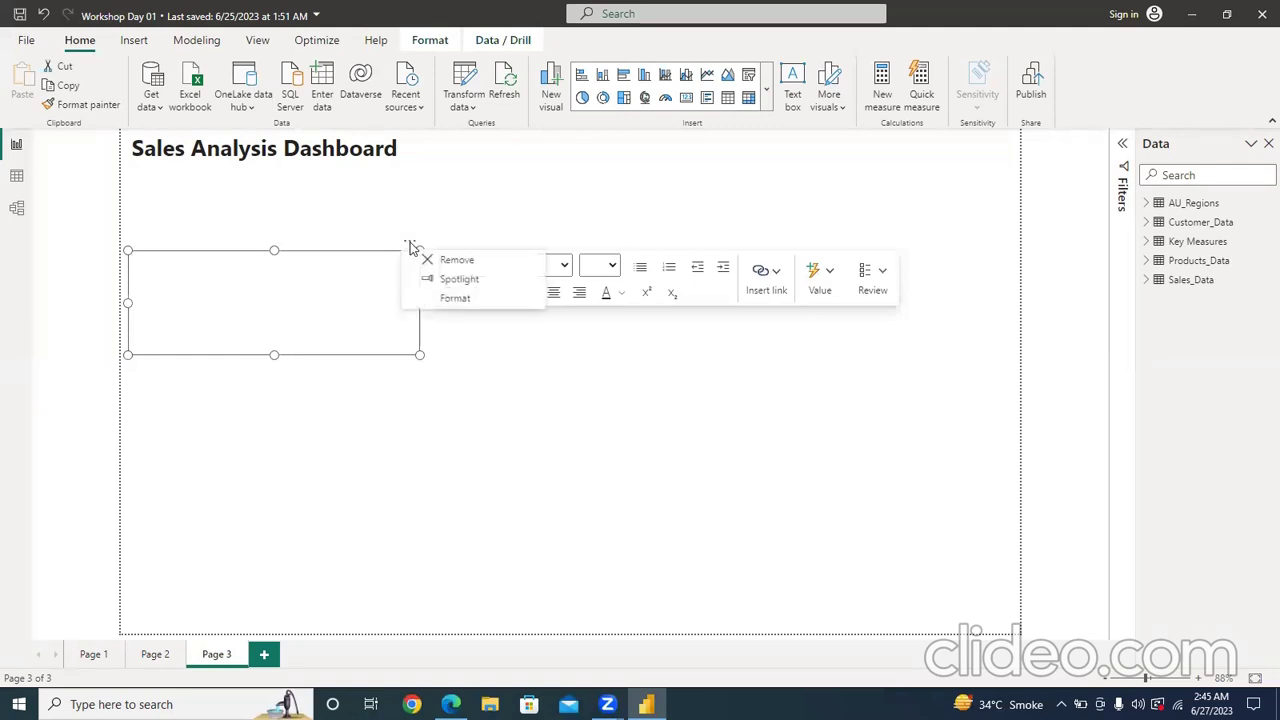
pyautogui.click(457, 266)
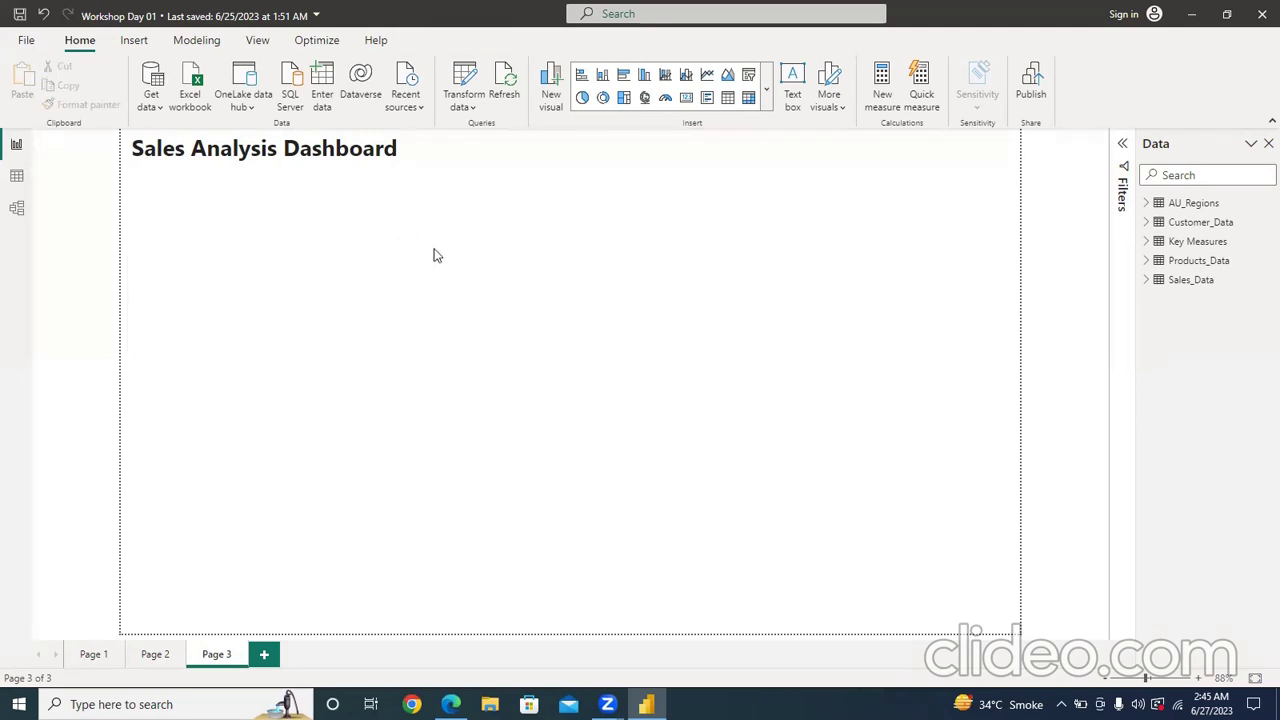
# - Review the records of the AU_Regions, Customer_Data, Products_Data and Sales_Data tables and the measures in Key Measures
pyautogui.click(17, 176)
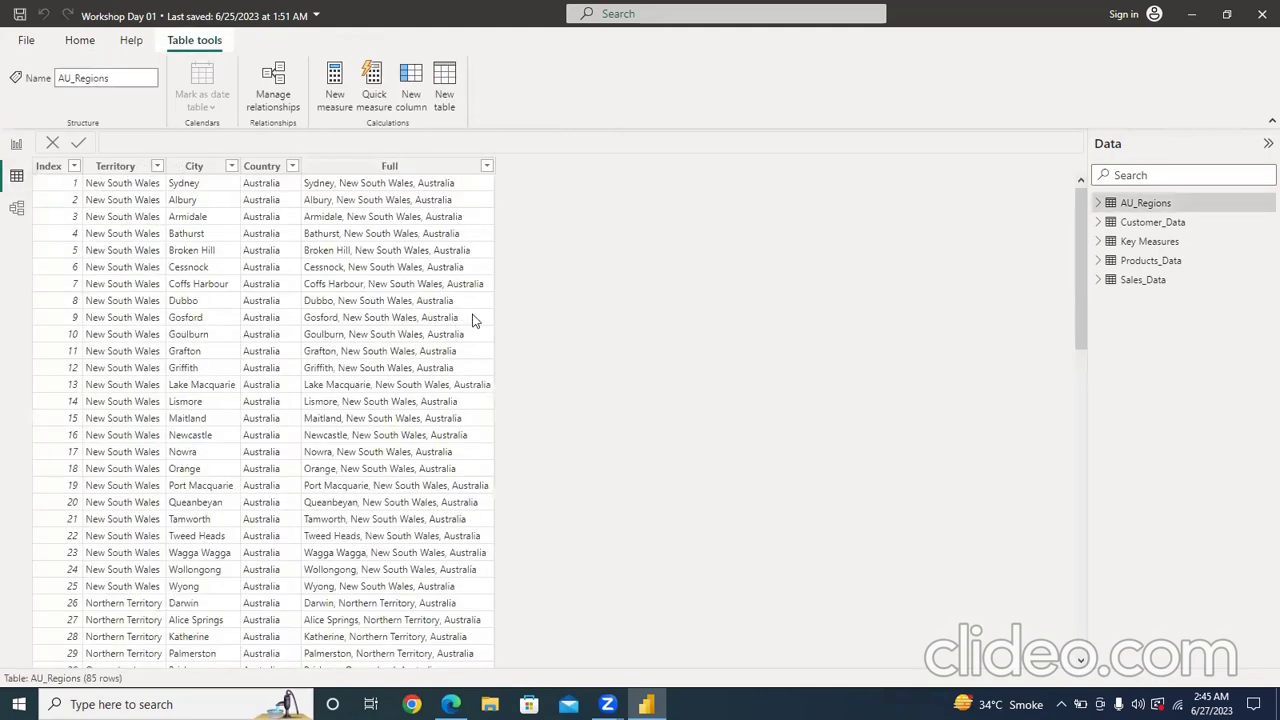
pyautogui.click(1143, 222)
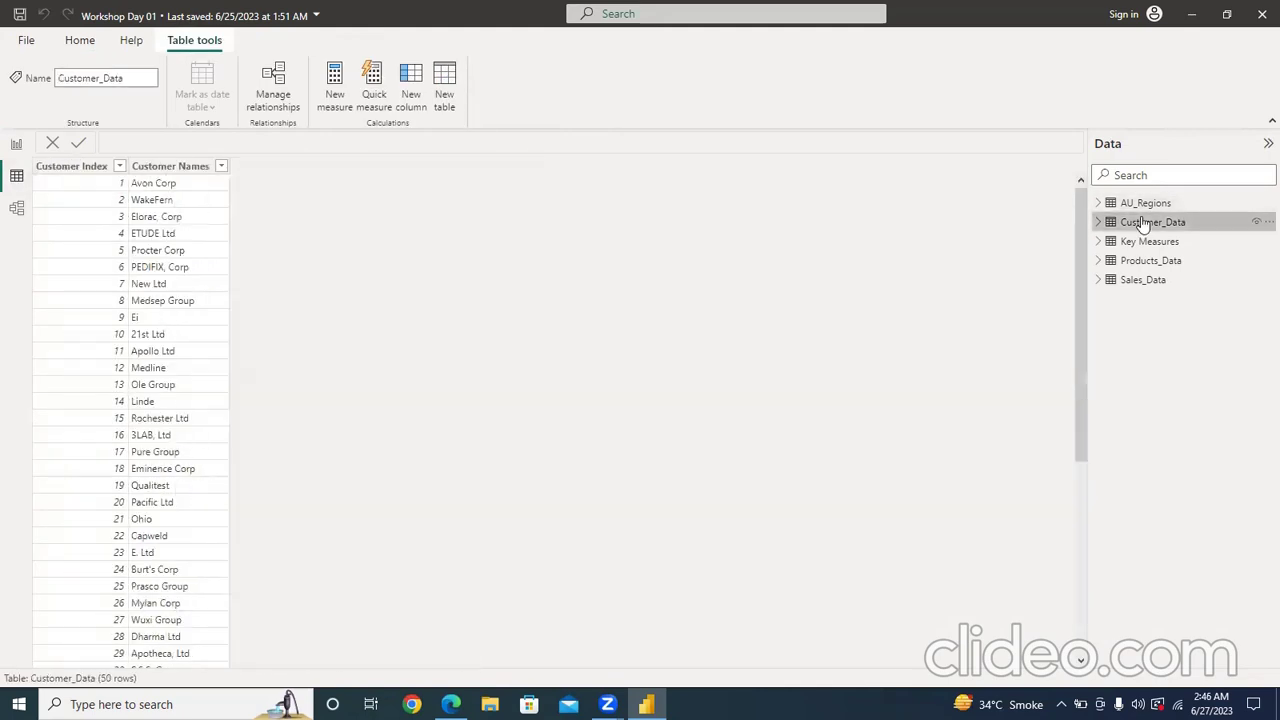
pyautogui.click(1147, 245)
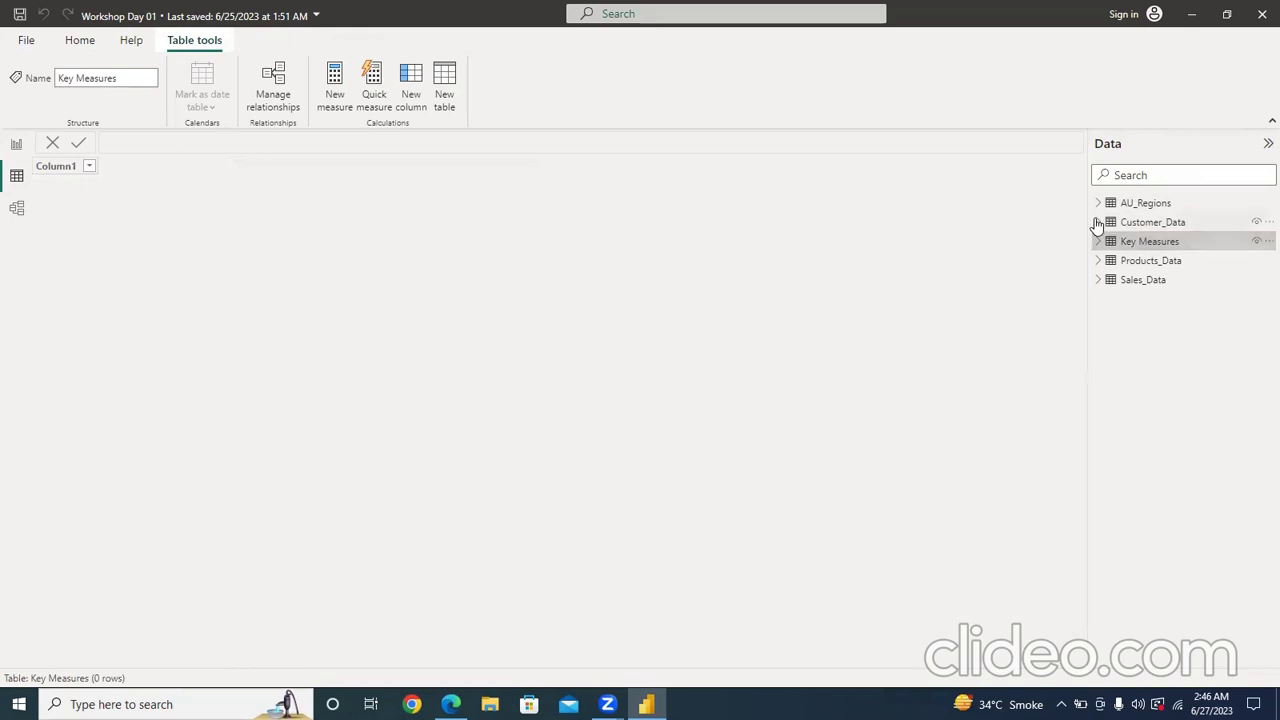
pyautogui.click(1099, 243)
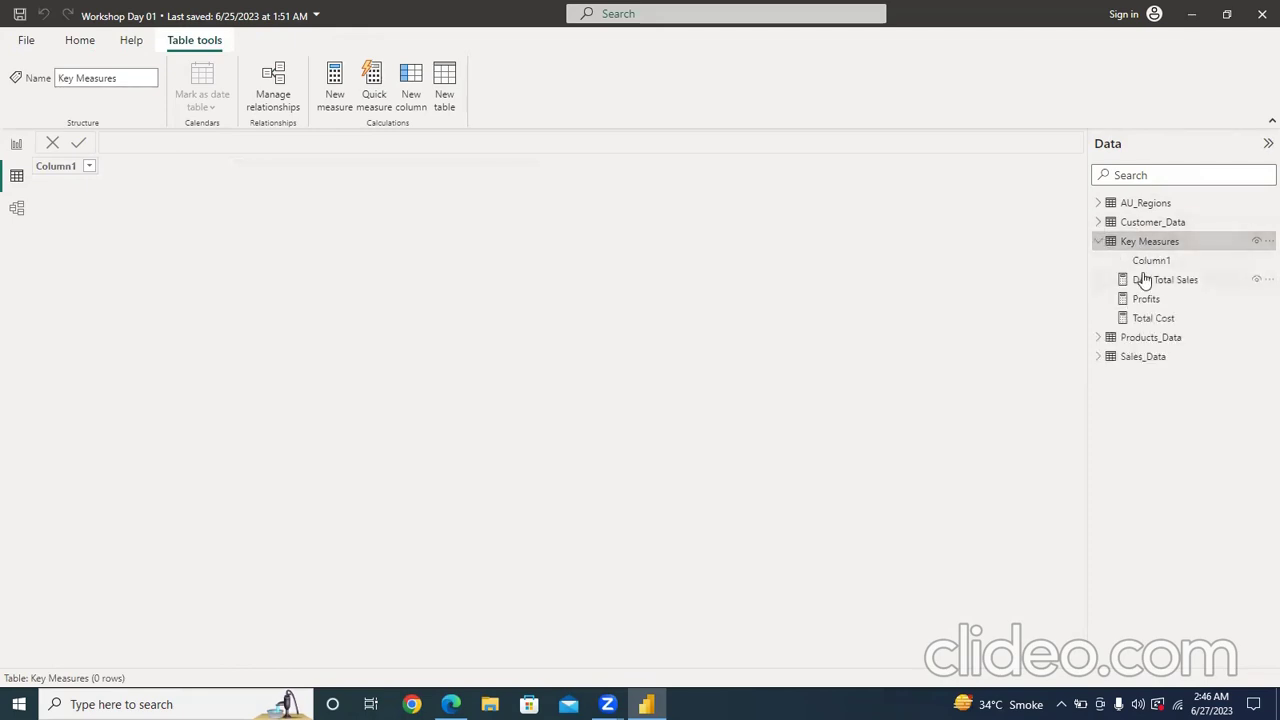
pyautogui.click(1152, 337)
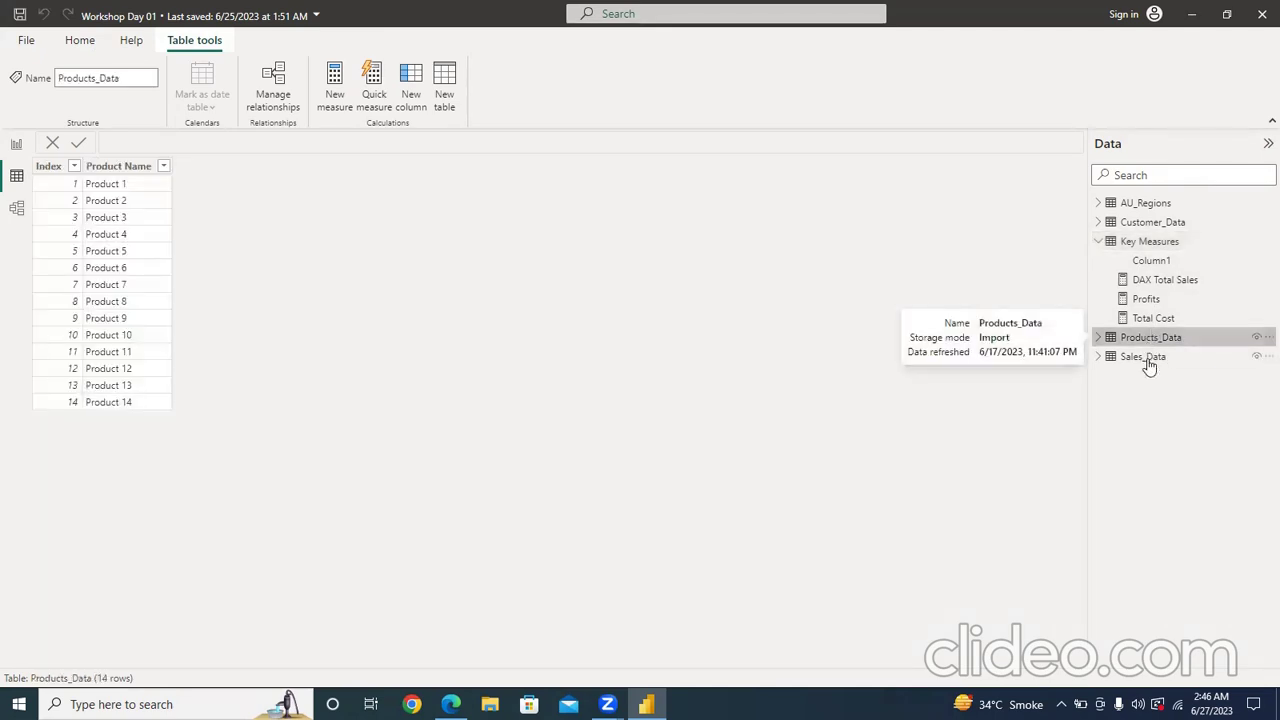
pyautogui.click(1139, 360)
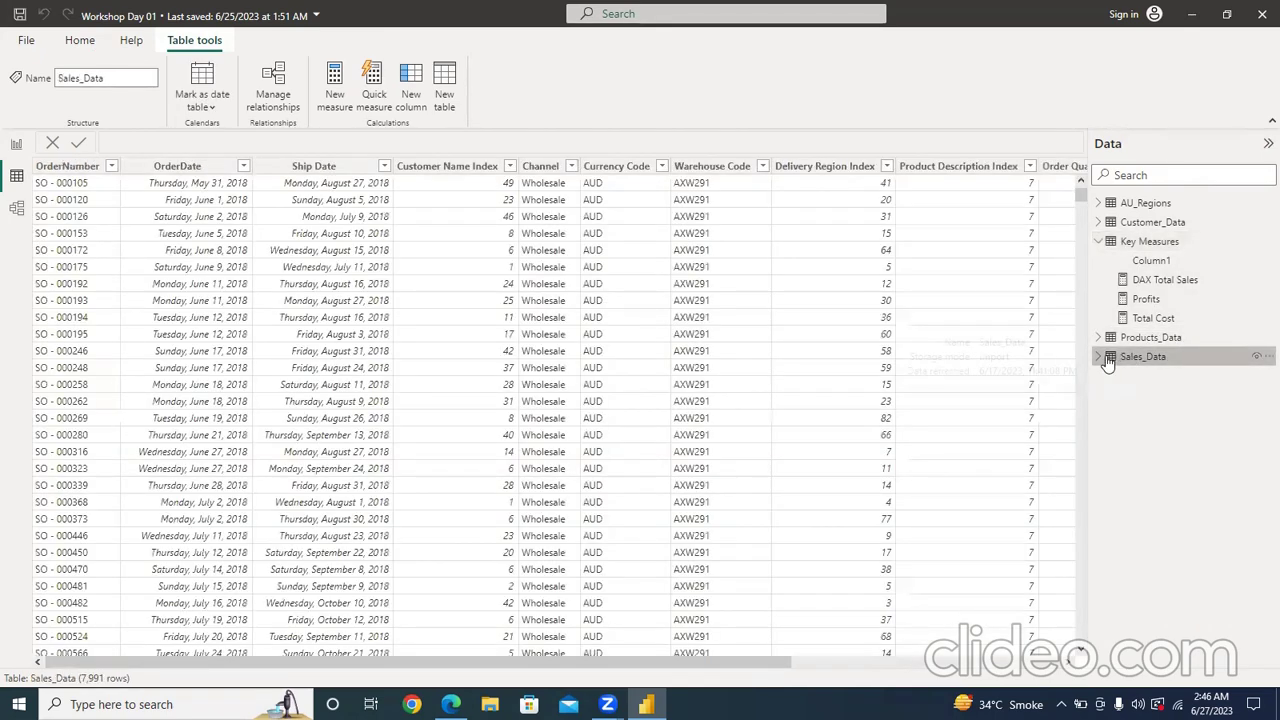
pyautogui.click(1099, 357)
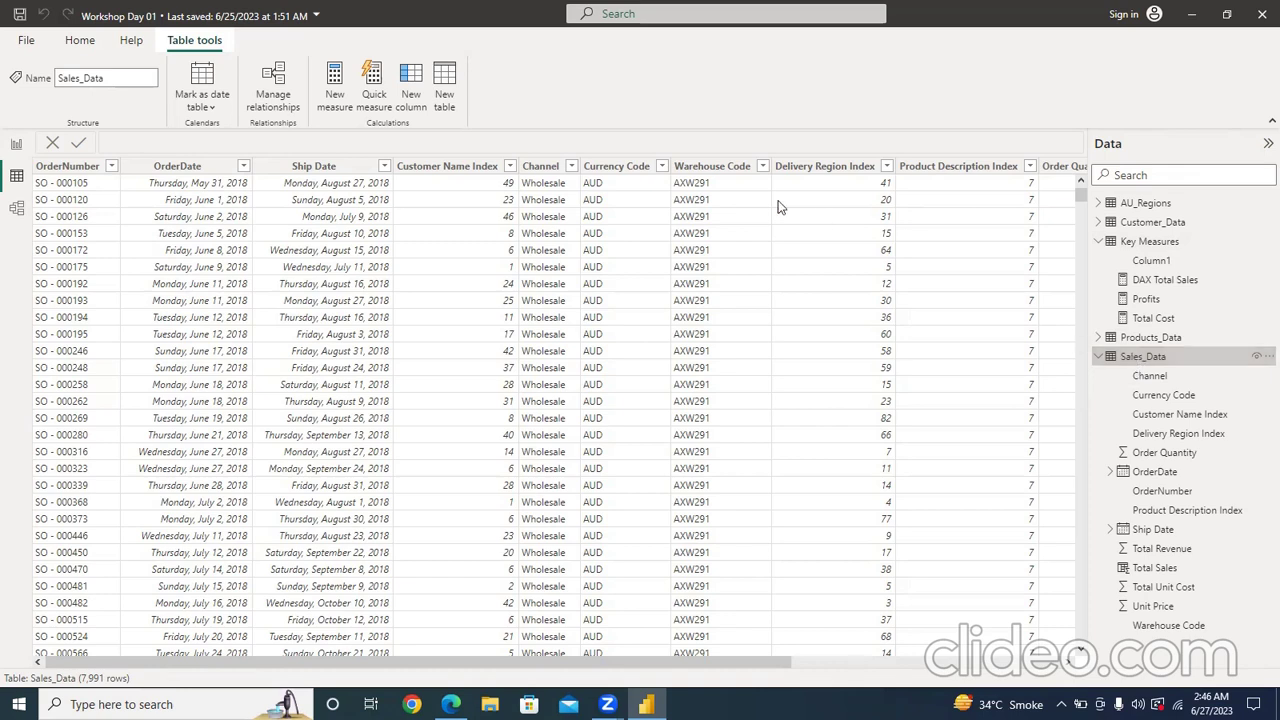
# - Examine the data model's table relationships, including the settings of the one between Sales_Data and Customer_Data
pyautogui.click(17, 210)
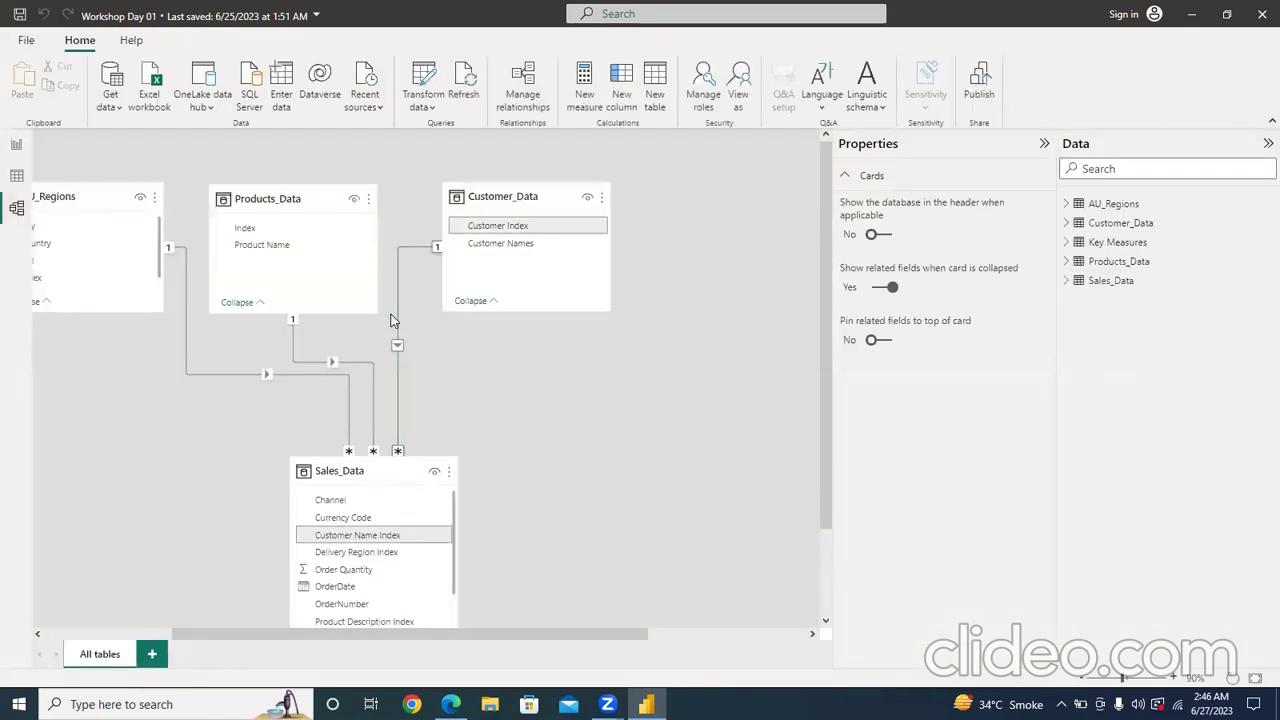
pyautogui.click(1045, 148)
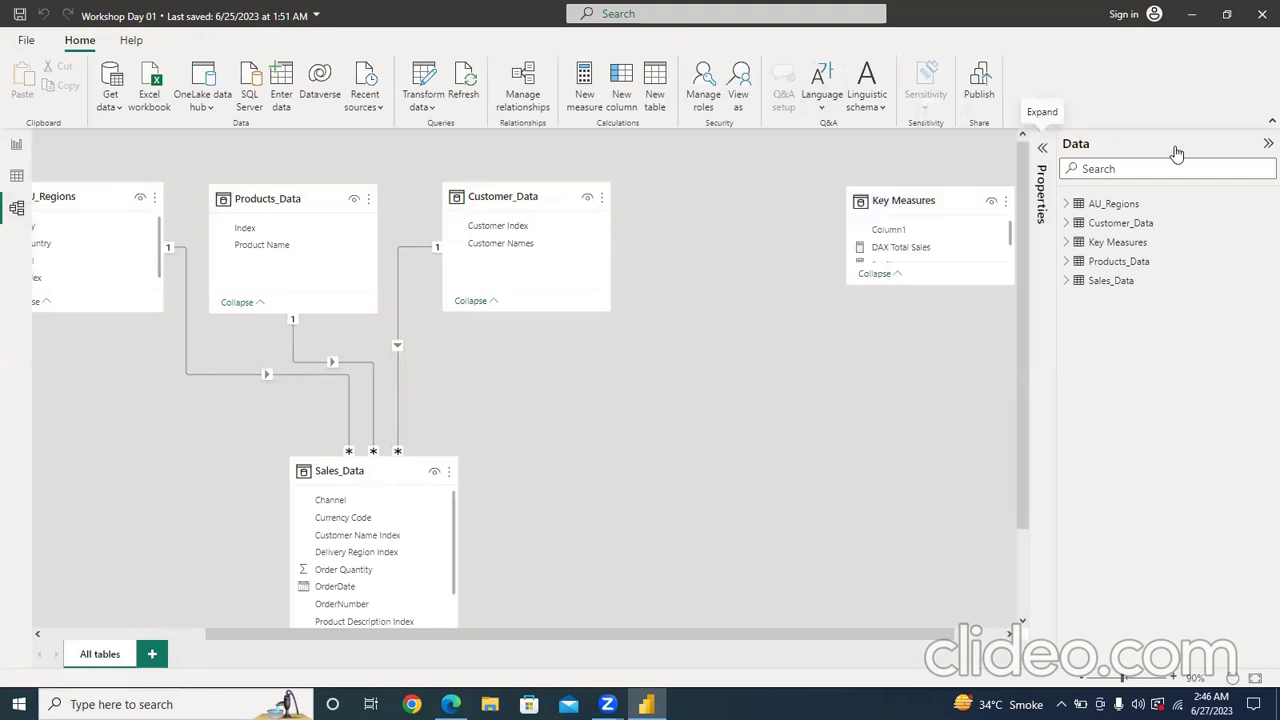
pyautogui.click(1267, 145)
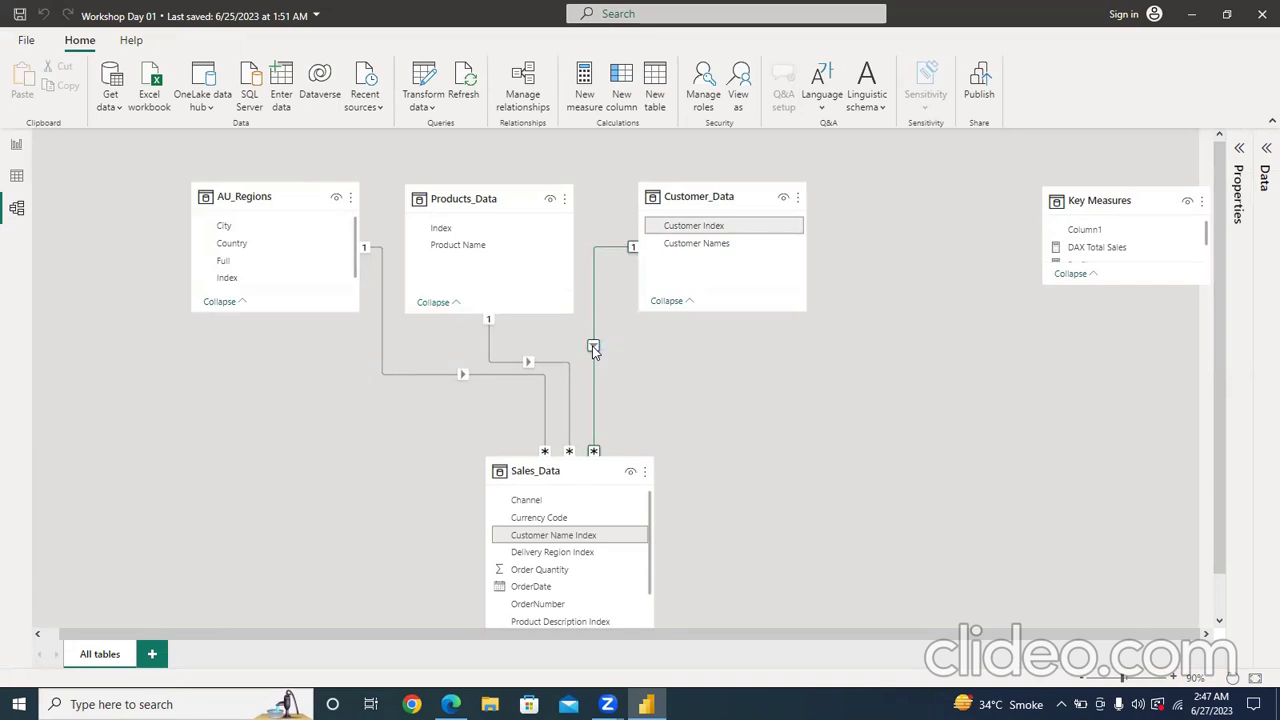
pyautogui.doubleClick(593, 347)
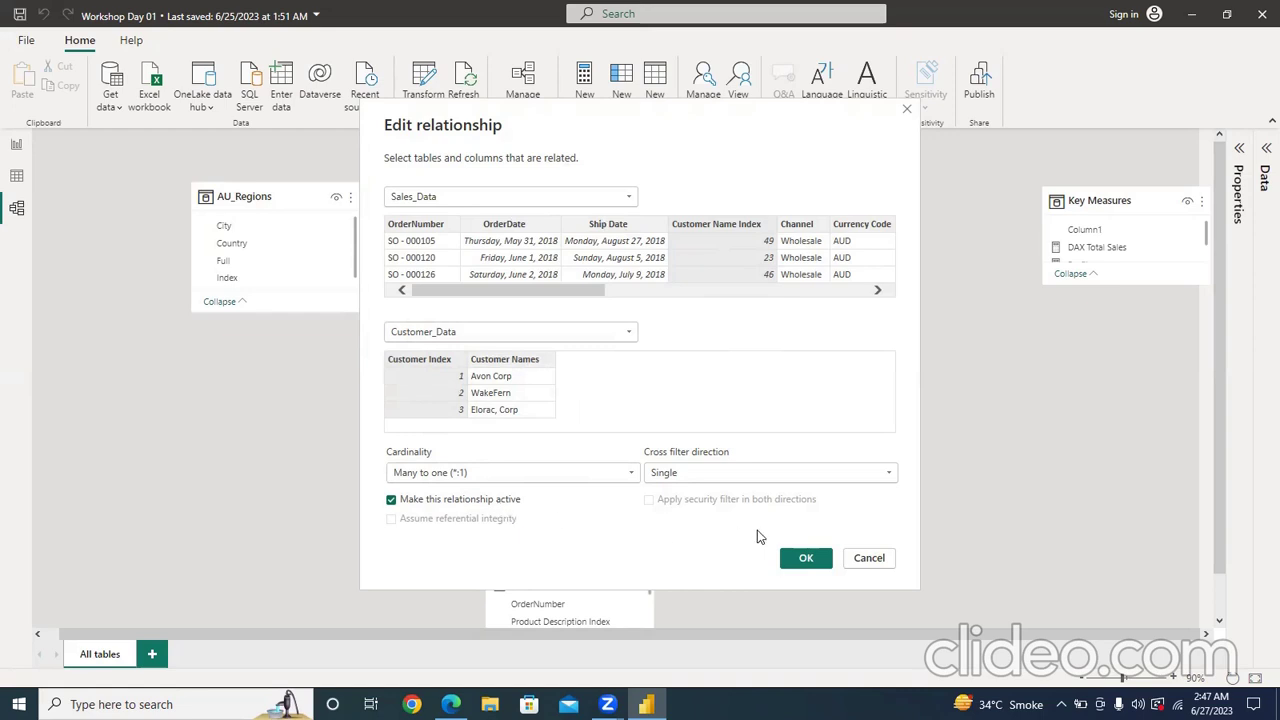
pyautogui.click(805, 560)
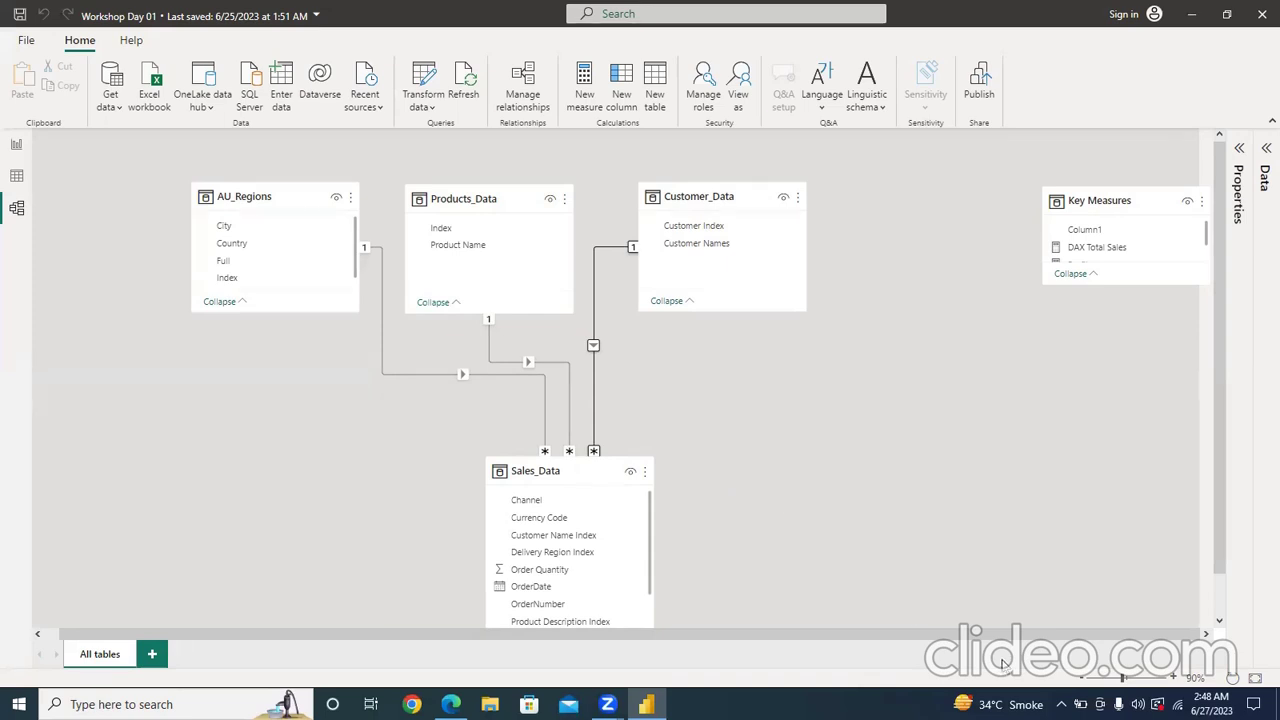
pyautogui.click(877, 493)
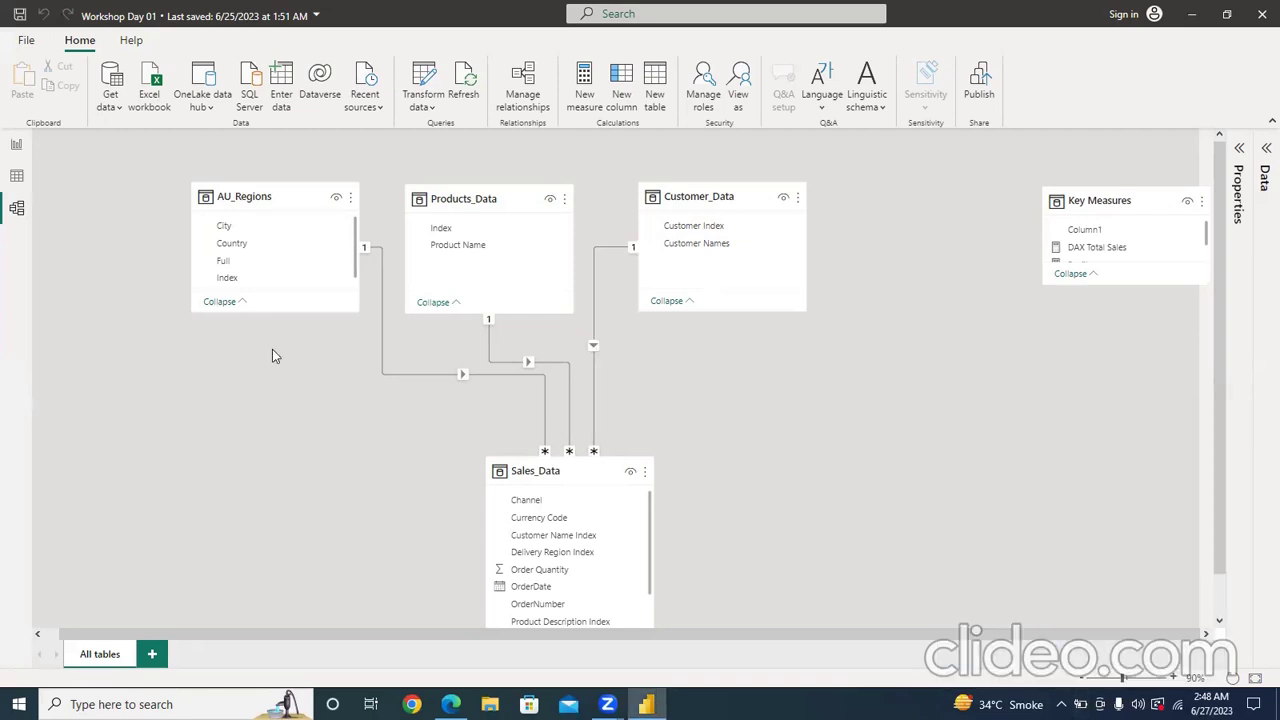
# - Insert a matrix visual on report Page 3 with Customer Names from Customer_Data as its rows
pyautogui.click(17, 148)
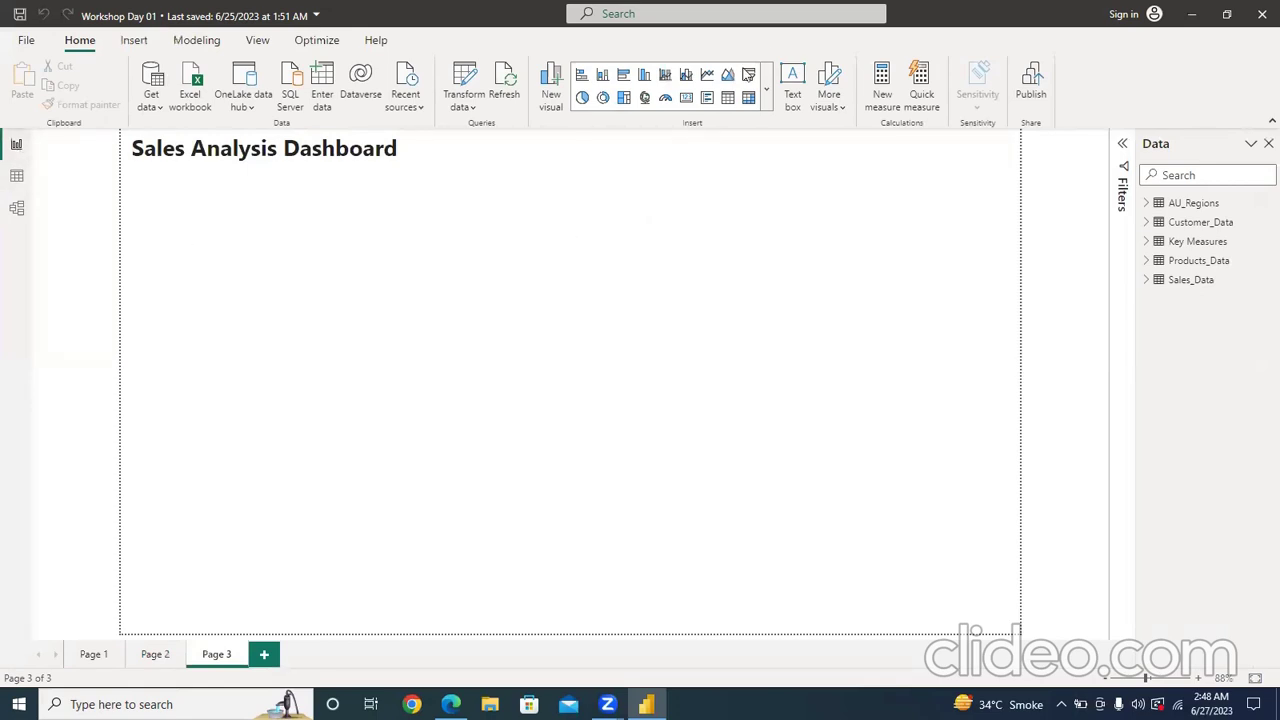
pyautogui.click(768, 96)
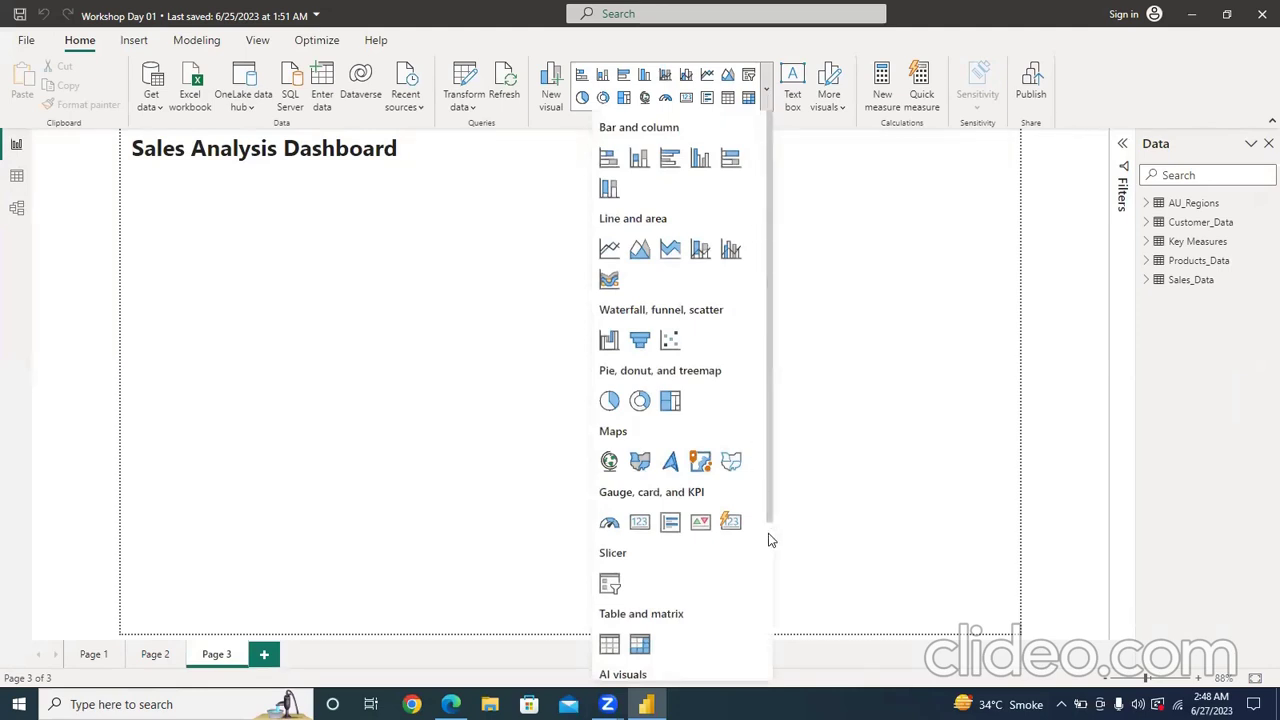
pyautogui.scroll(-5, 766, 534)
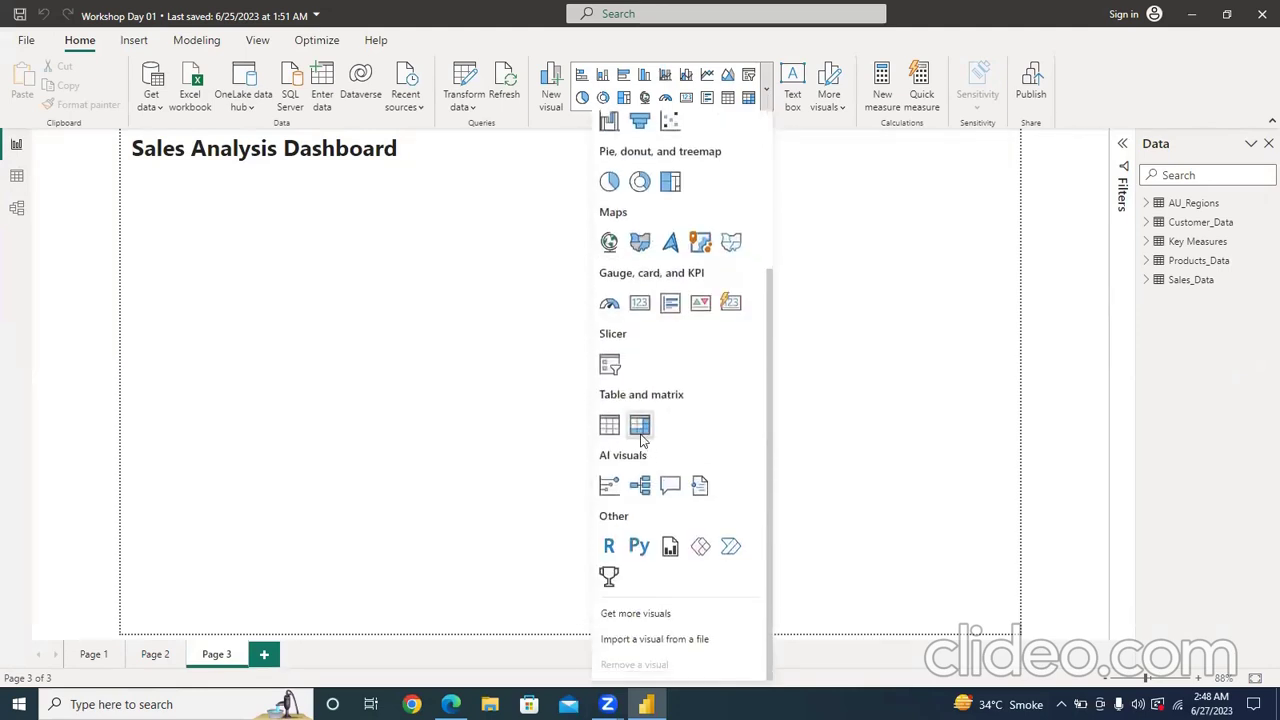
pyautogui.click(640, 436)
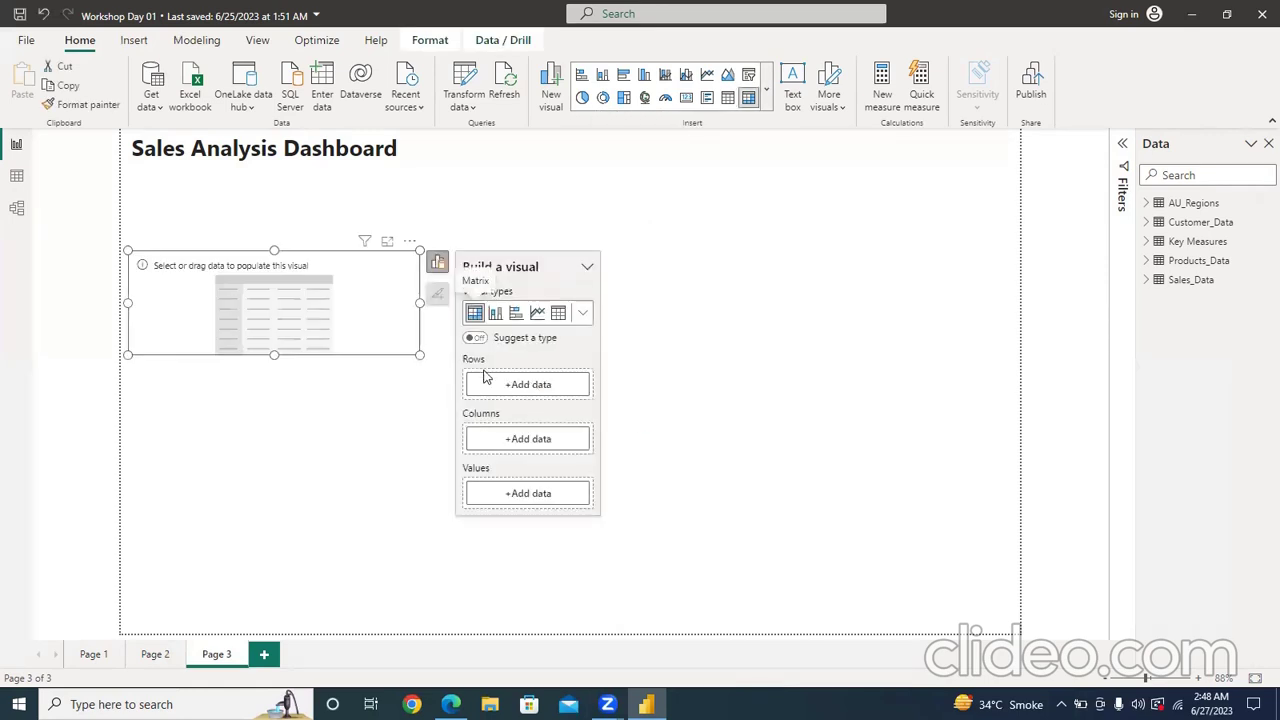
pyautogui.click(492, 387)
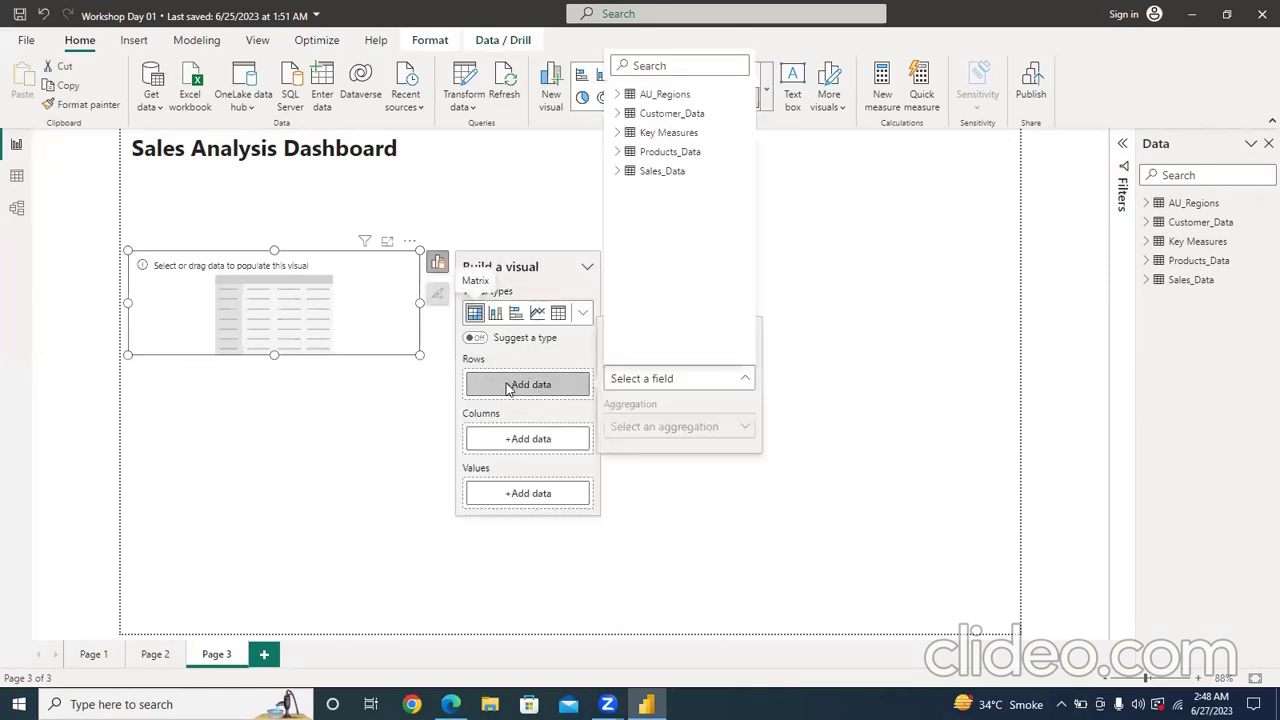
pyautogui.click(618, 114)
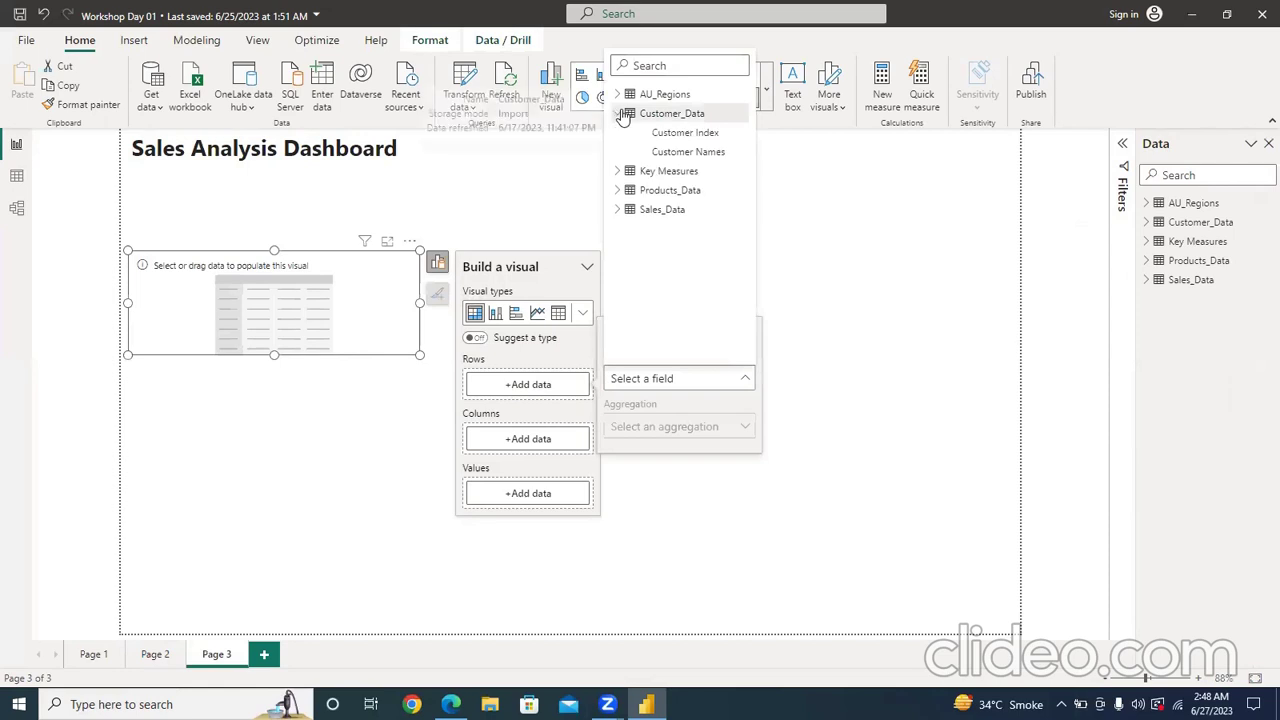
pyautogui.click(666, 152)
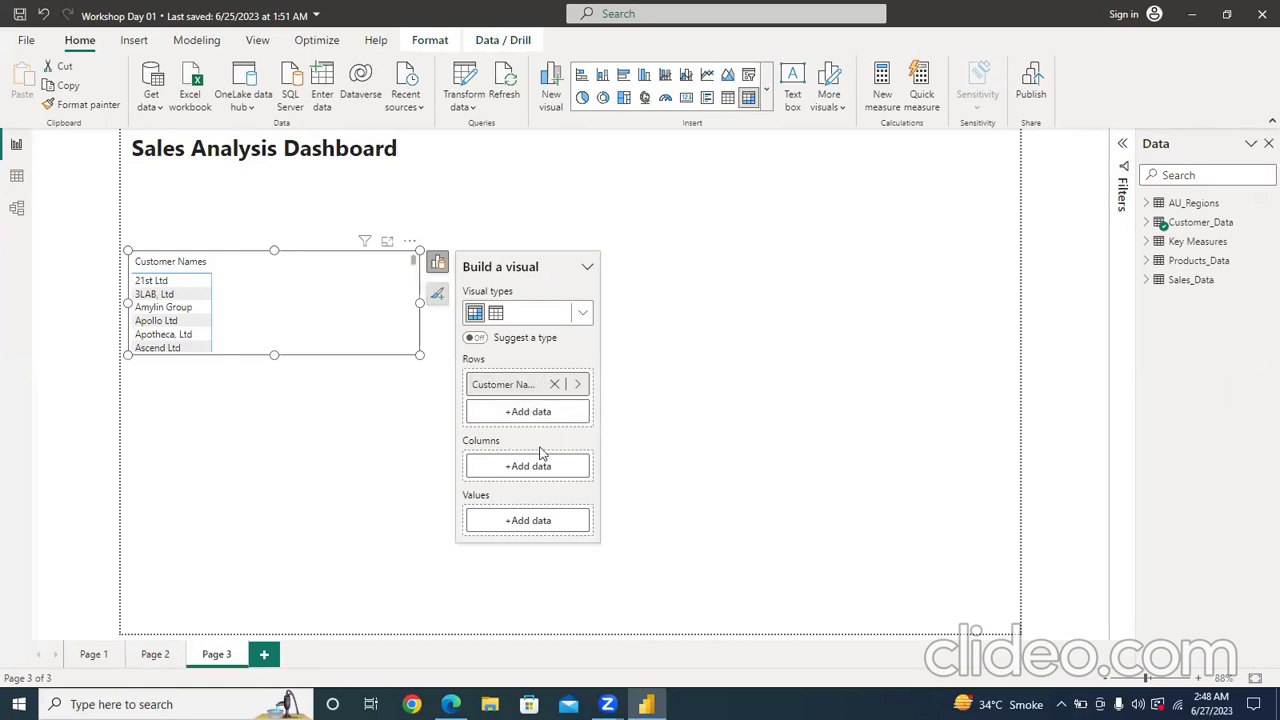
# - Add Total Sales from Sales_Data to the matrix's values
pyautogui.click(540, 466)
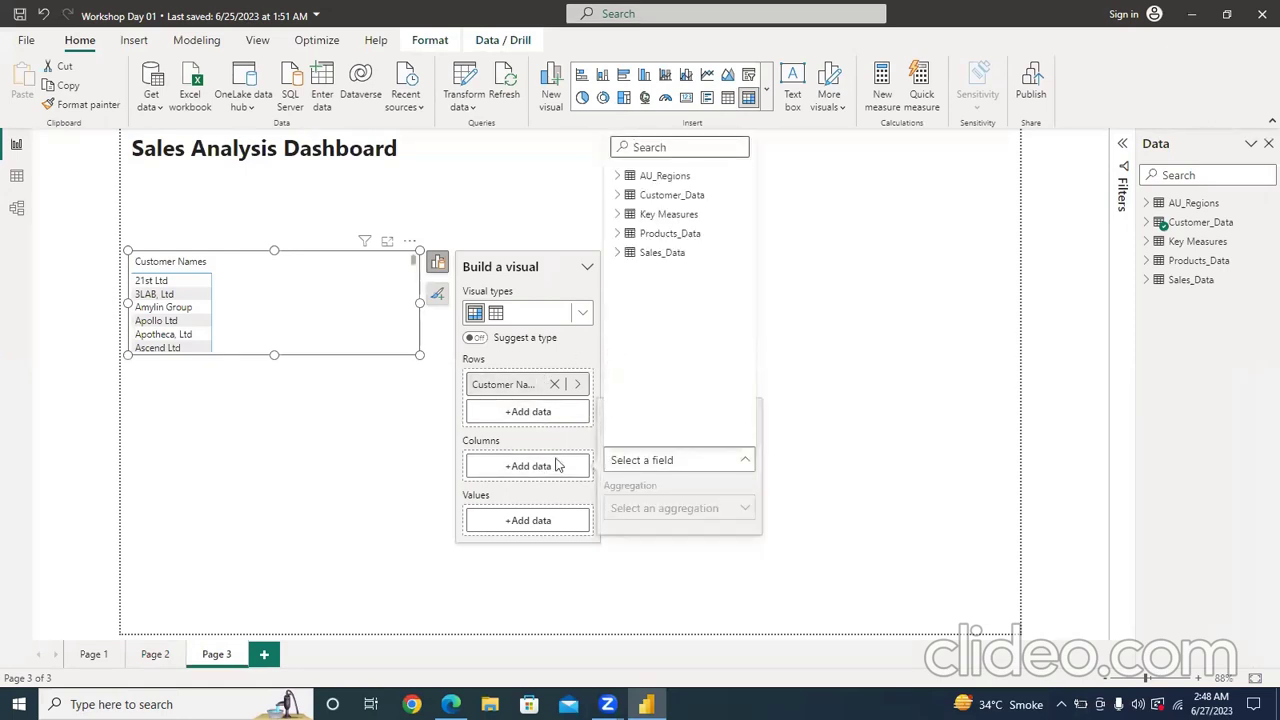
pyautogui.click(540, 521)
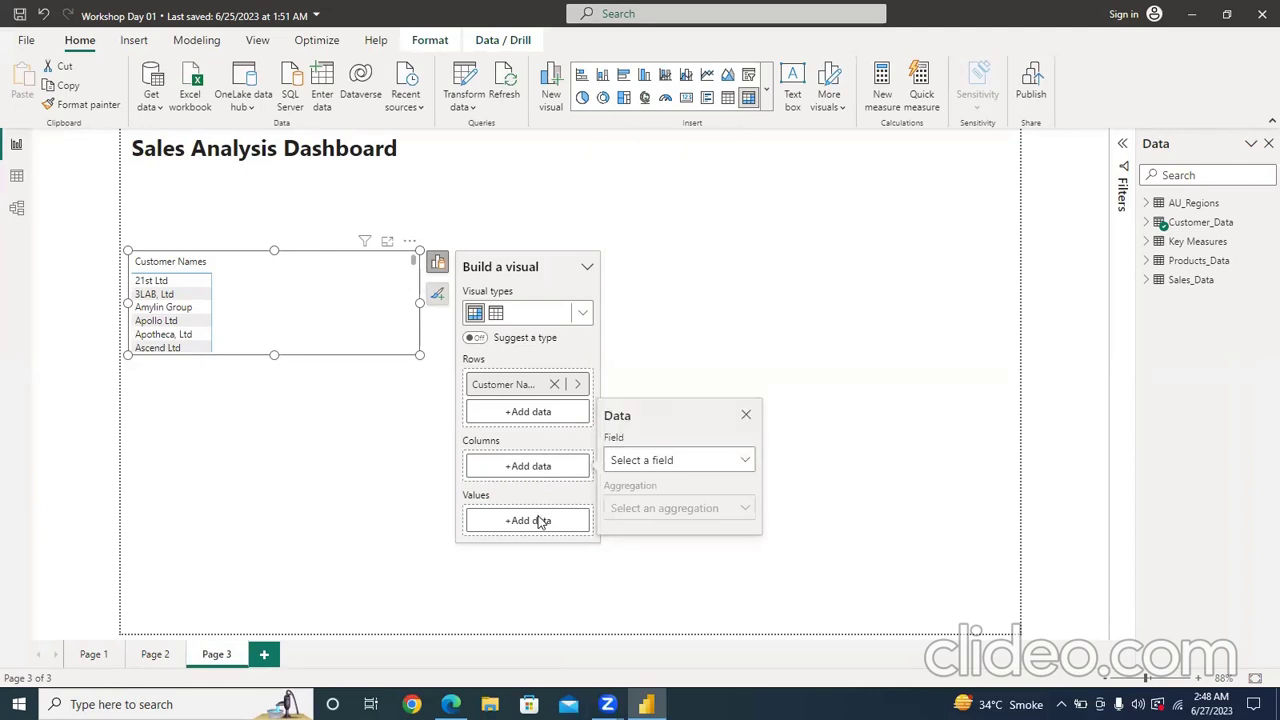
pyautogui.click(645, 460)
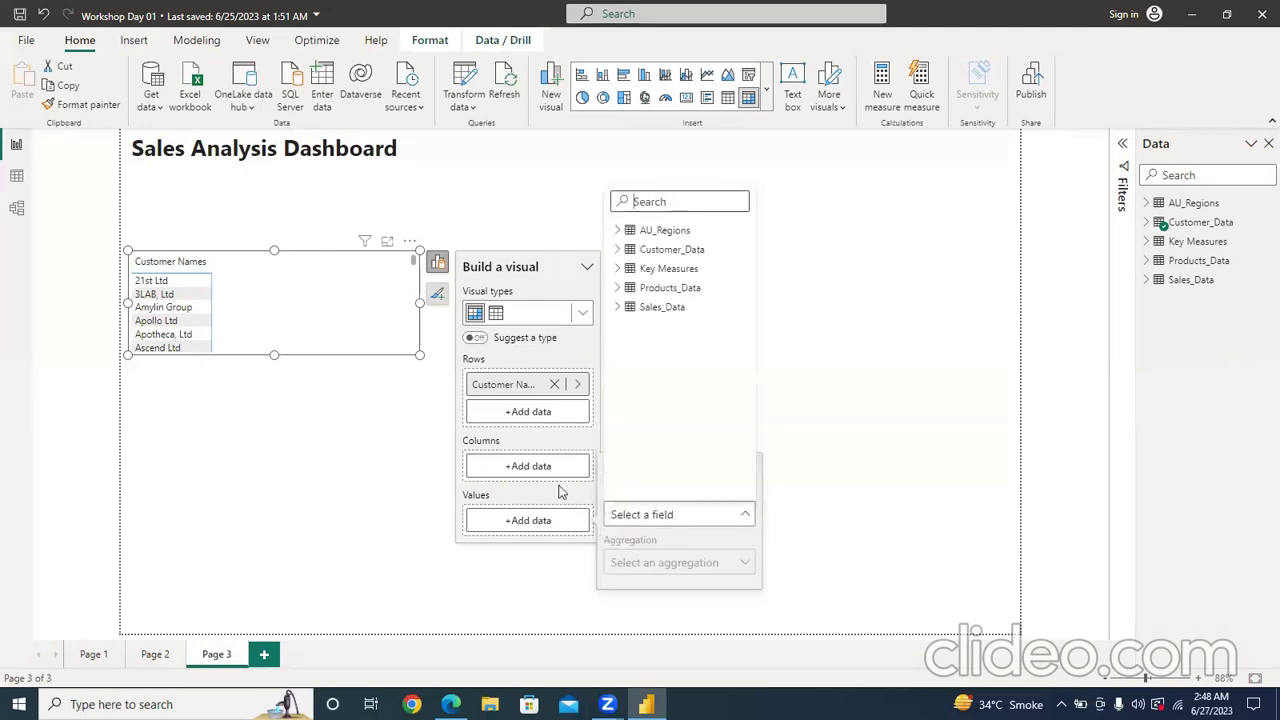
pyautogui.click(618, 307)
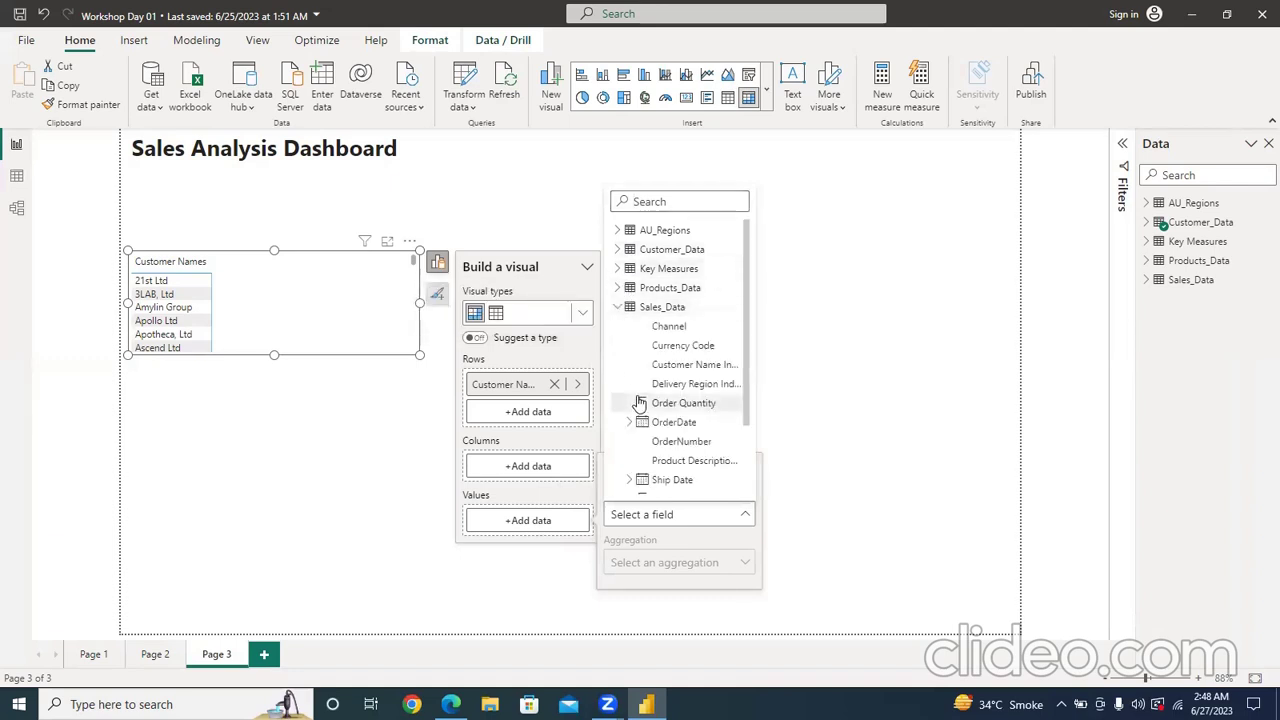
pyautogui.scroll(-2, 747, 452)
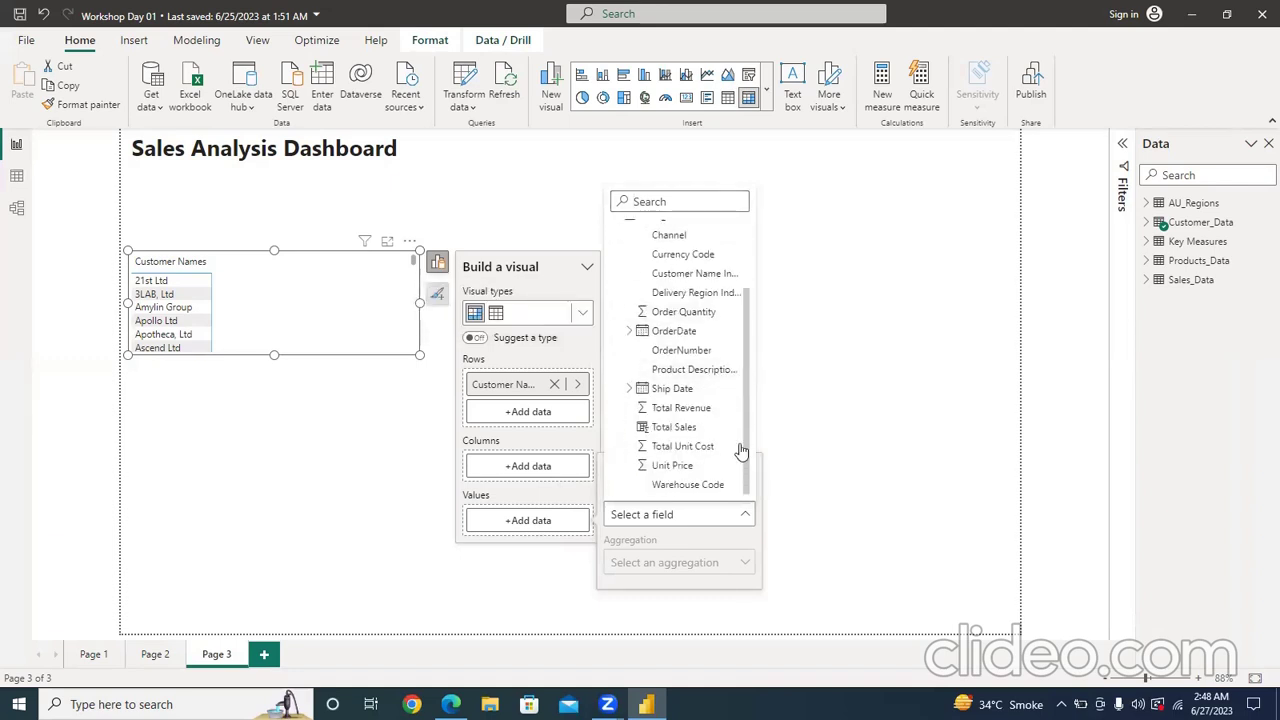
pyautogui.click(692, 428)
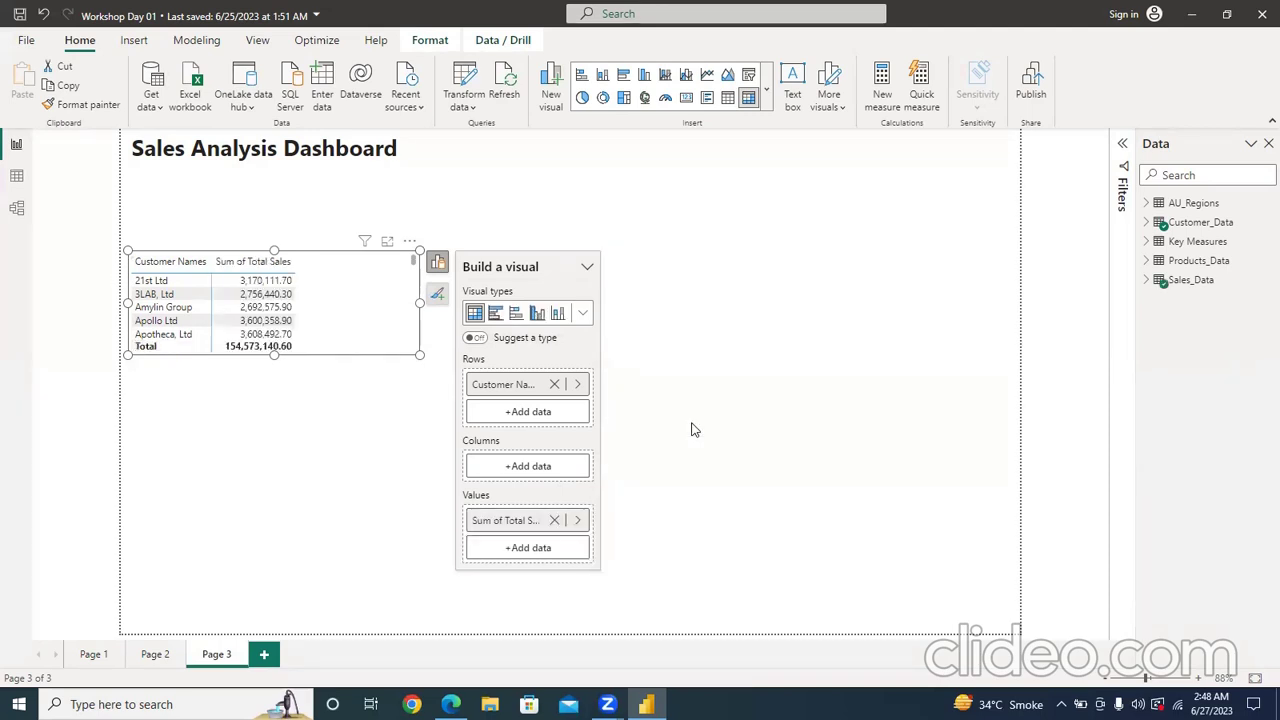
pyautogui.click(697, 430)
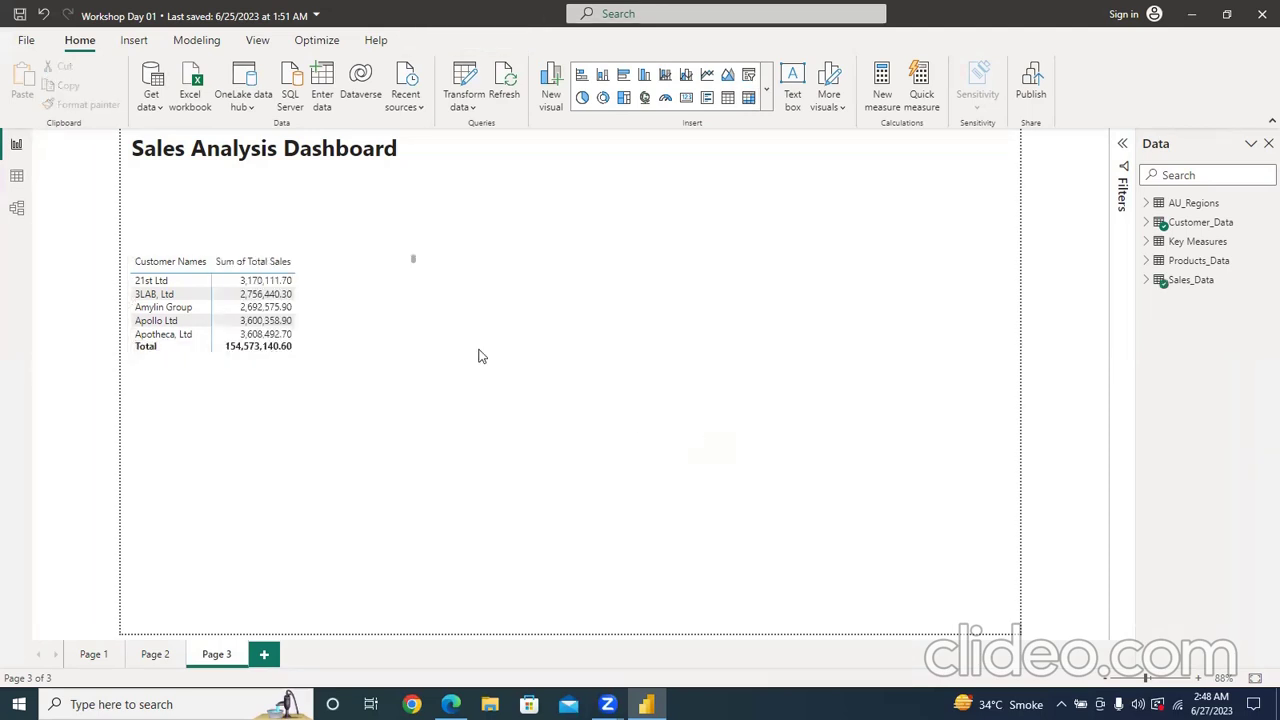
# - Move the matrix to the page's left edge below the title and enlarge it to nearly the page bottom, then check its customer rows
pyautogui.click(380, 317)
pyautogui.moveTo(380, 317); pyautogui.dragTo(339, 306)
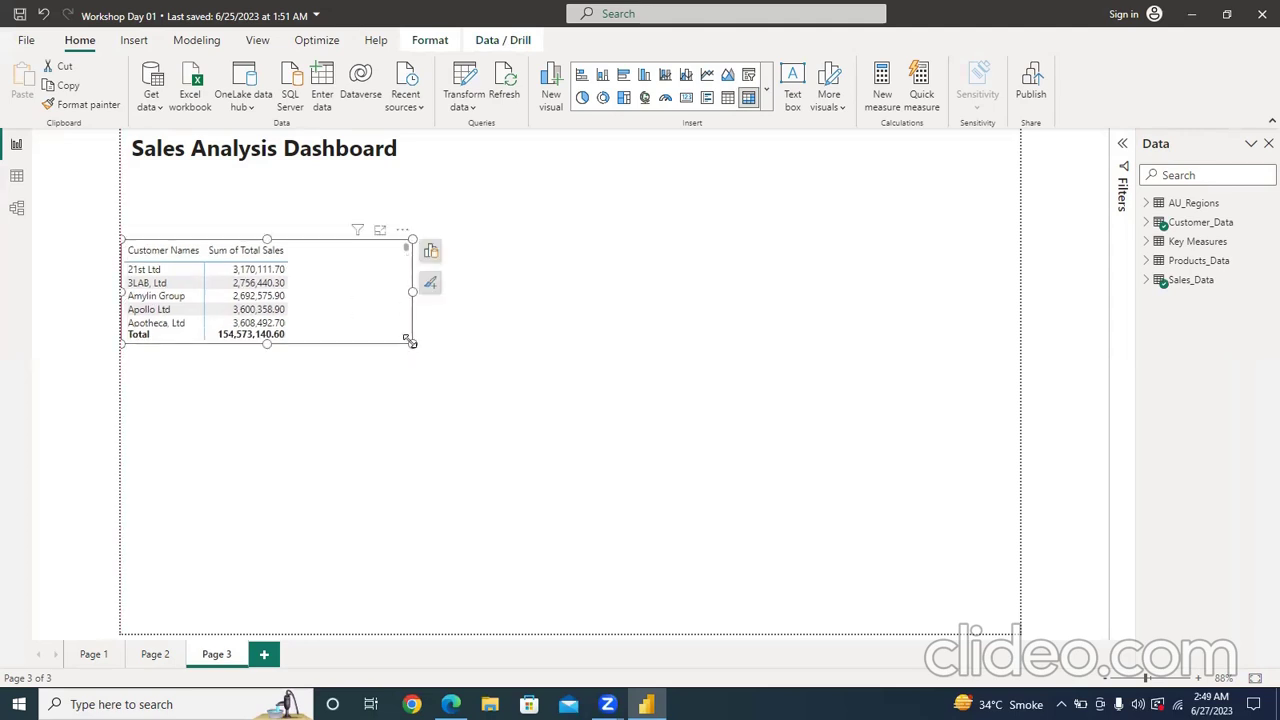
pyautogui.moveTo(413, 348); pyautogui.dragTo(457, 580)
pyautogui.scroll(-10, 301, 467)
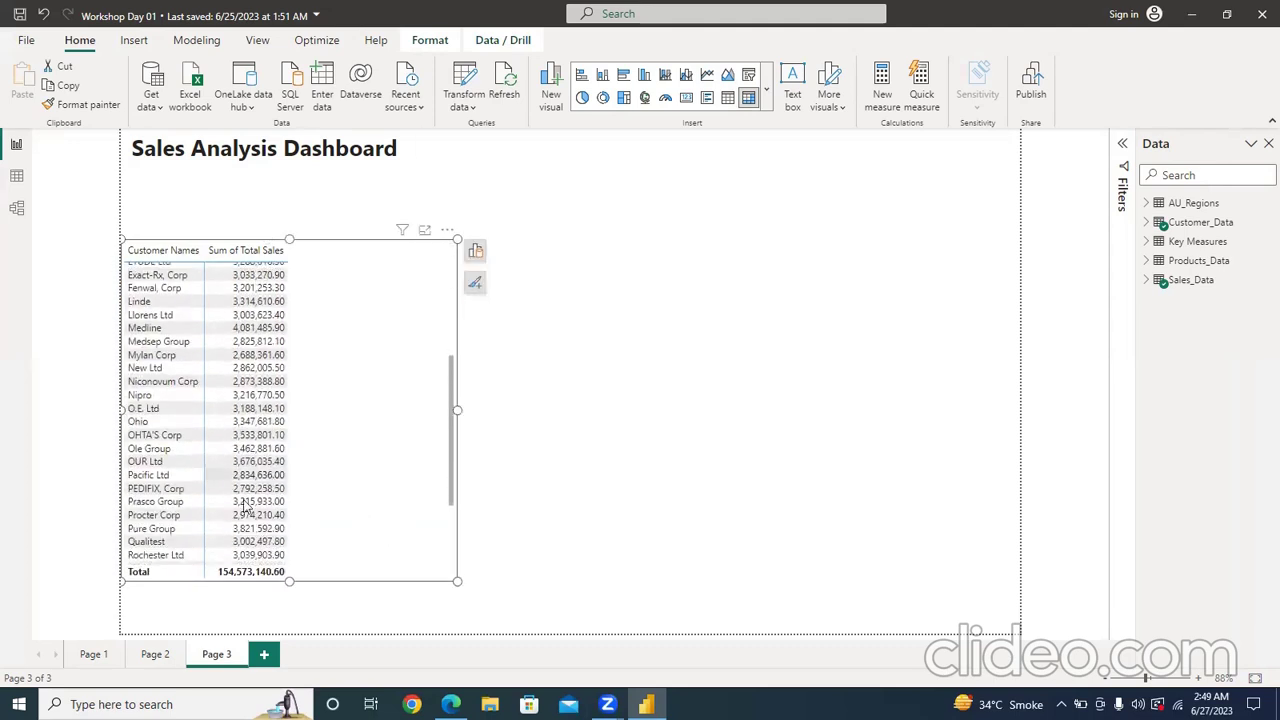
pyautogui.scroll(-2, 208, 499)
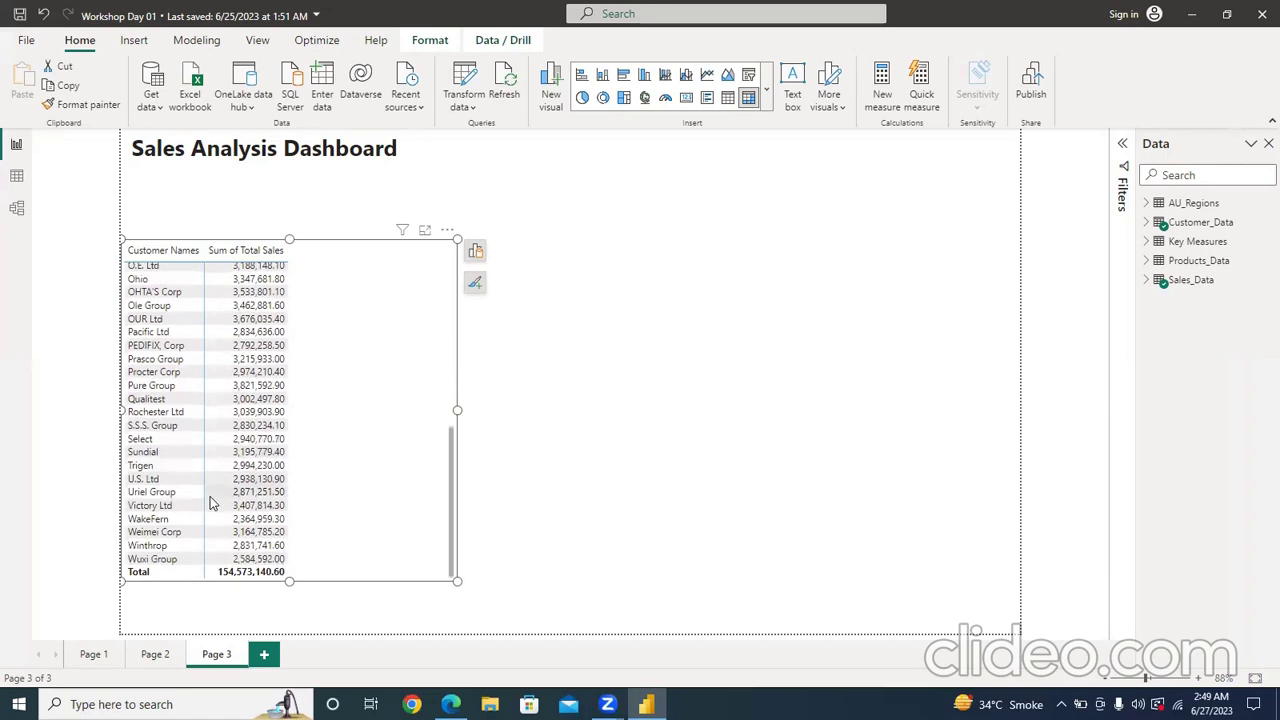
# - Review the customer rows in the matrix and sort them by Customer Names in descending order
pyautogui.scroll(3, 208, 496)
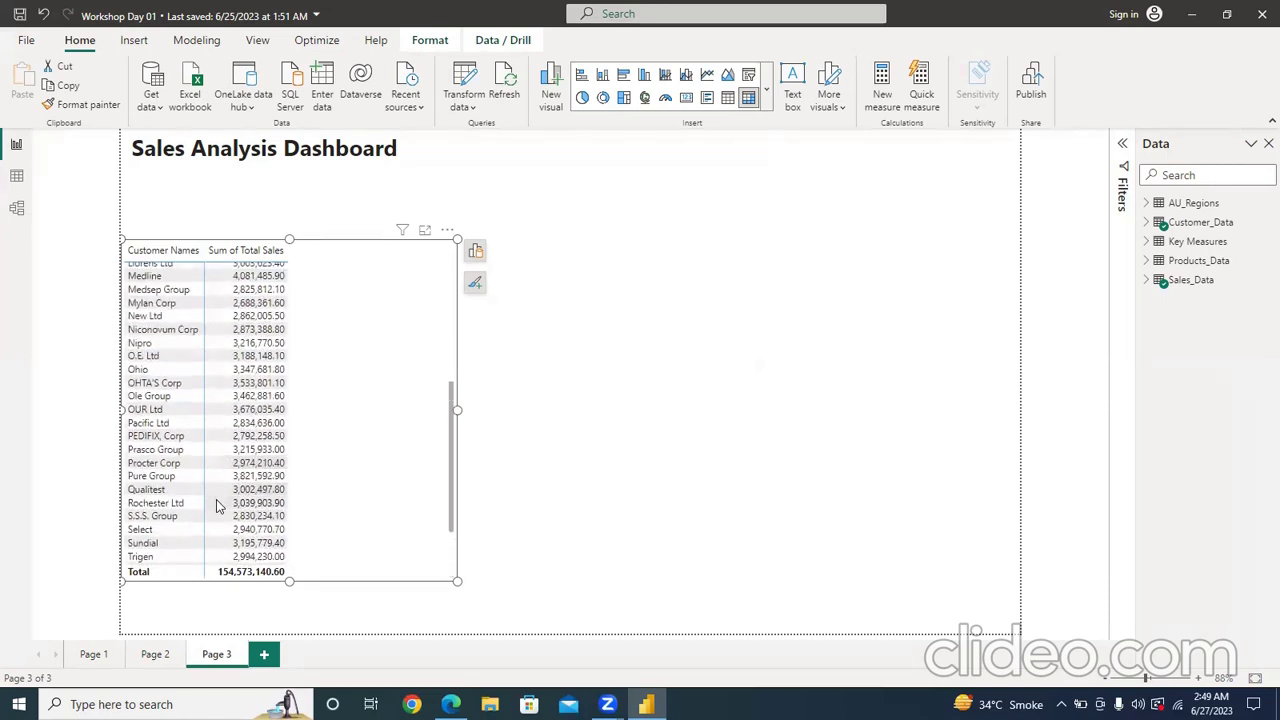
pyautogui.scroll(5, 225, 460)
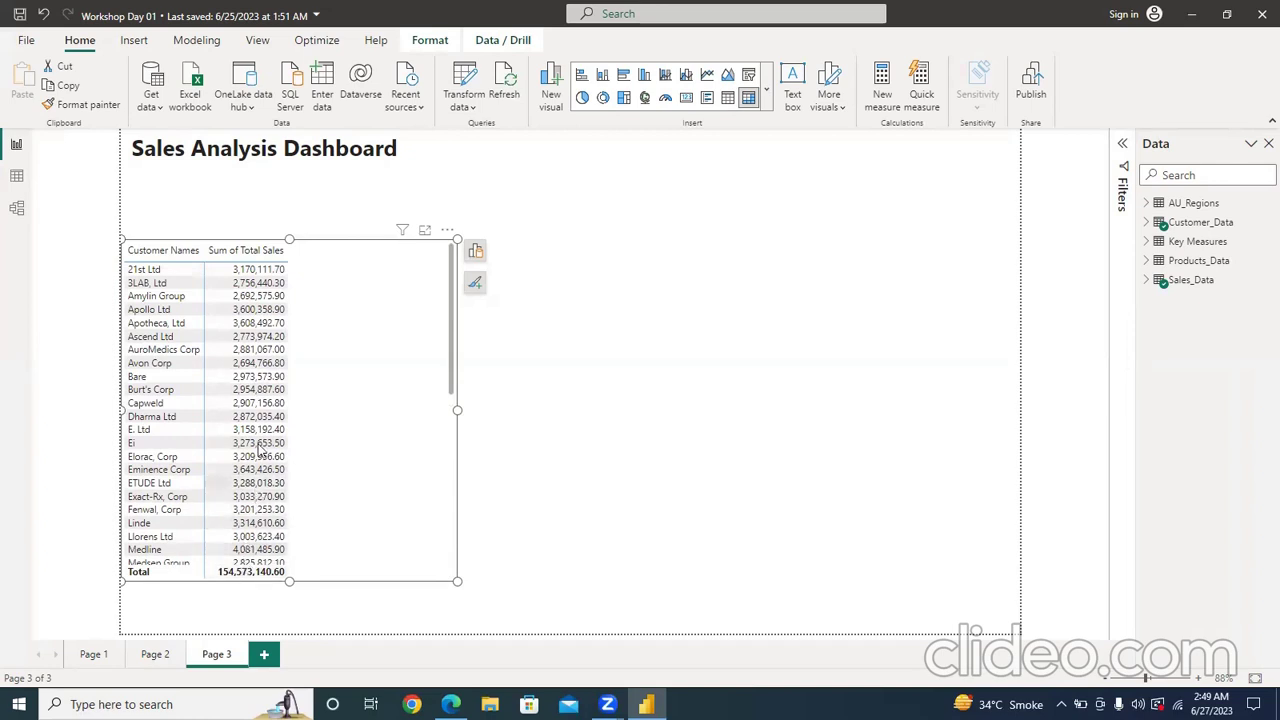
pyautogui.scroll(-3, 235, 420)
pyautogui.scroll(3, 228, 300)
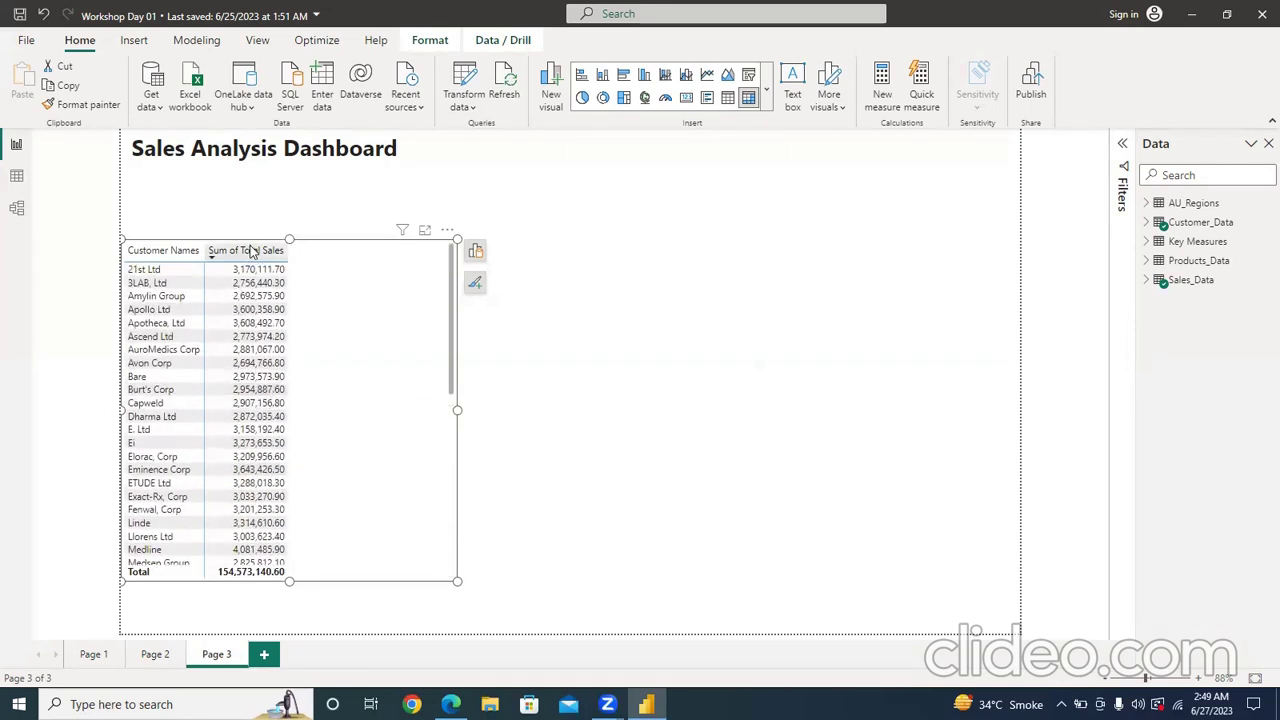
pyautogui.click(157, 251)
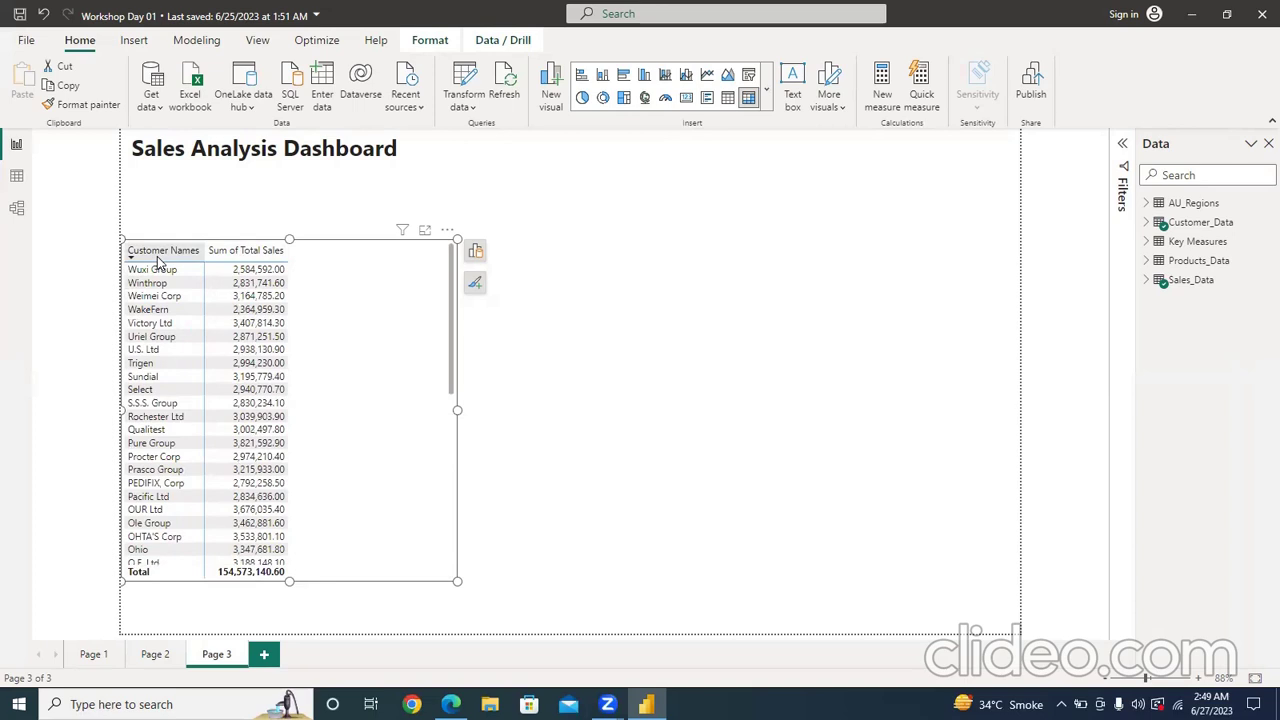
# - Sort the matrix by Sum of Total Sales in descending order and review the ranked customers down to the lowest
pyautogui.click(218, 257)
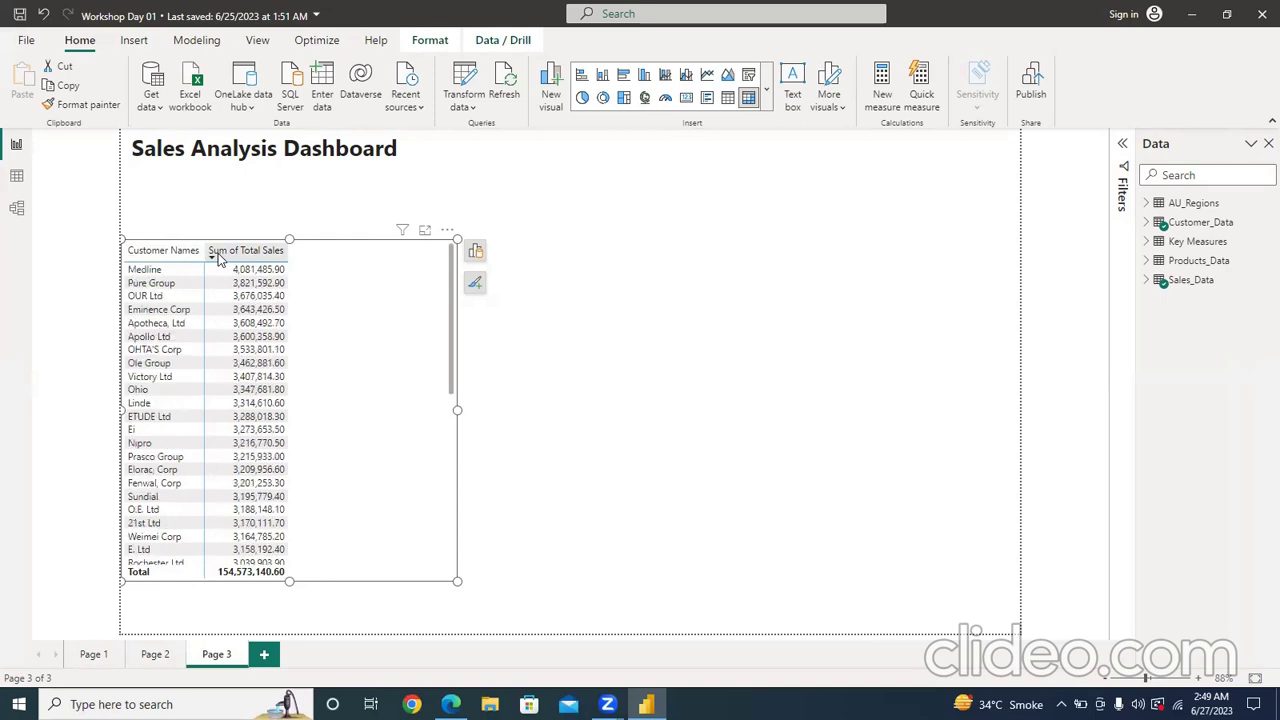
pyautogui.scroll(-2, 222, 330)
pyautogui.scroll(2, 226, 334)
pyautogui.scroll(-1, 230, 290)
pyautogui.scroll(-10, 230, 290)
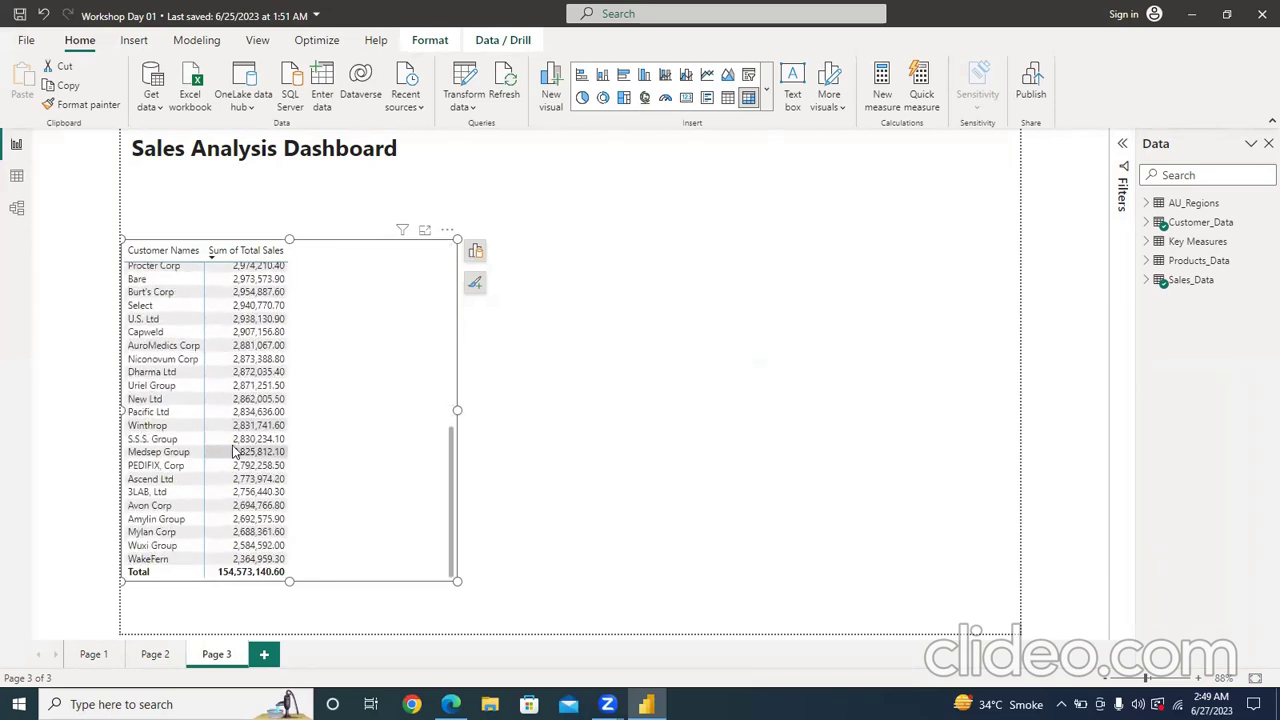
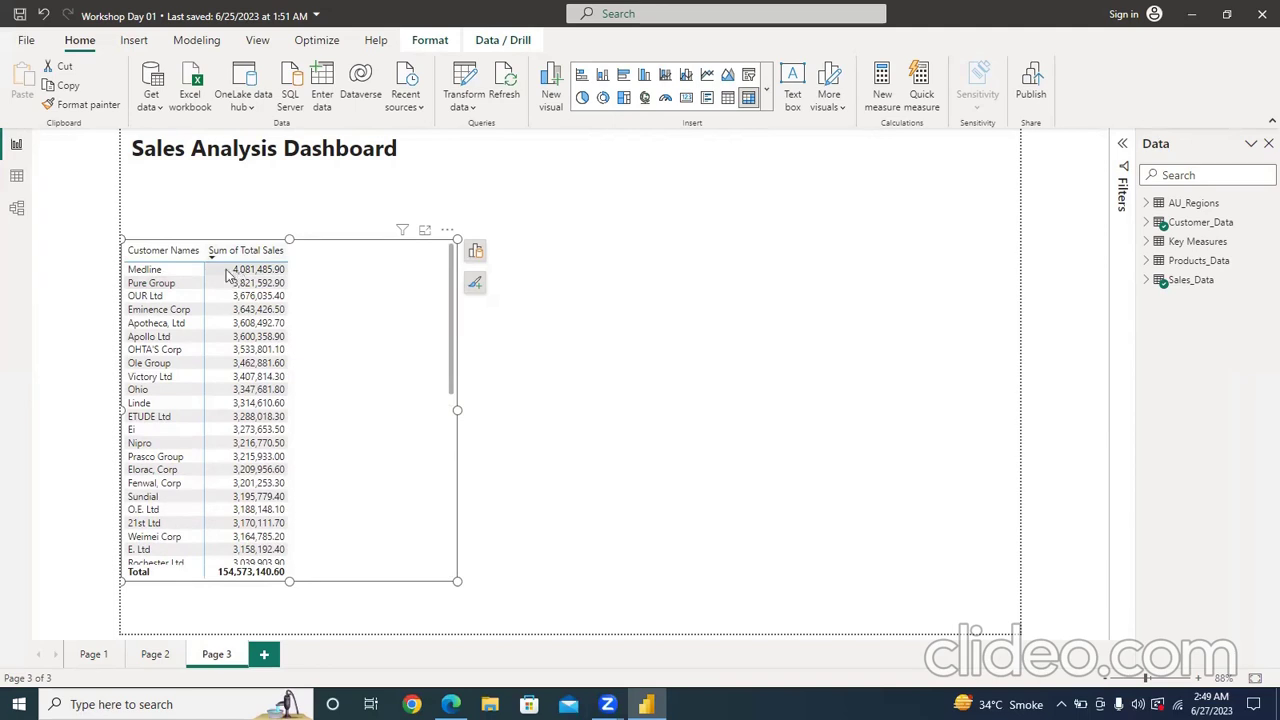
# - Delete the relationship between Customer_Data and Sales_Data in the data model
pyautogui.click(17, 208)
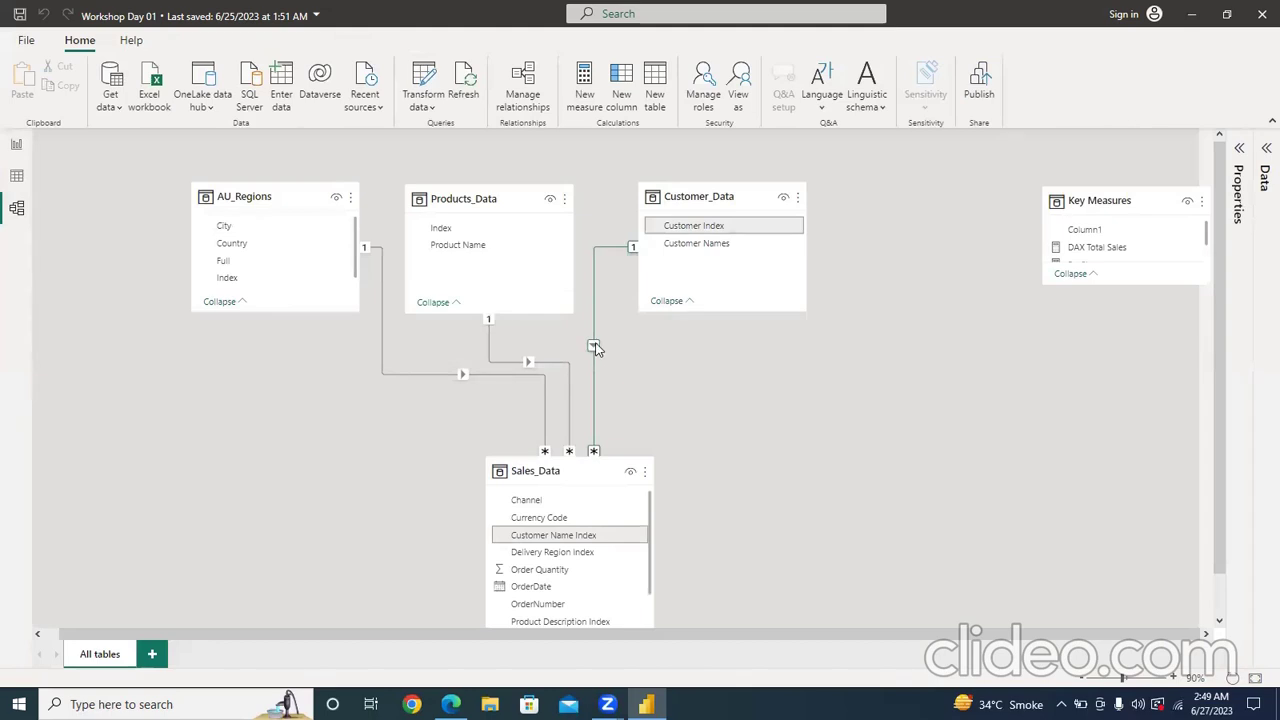
pyautogui.rightClick(594, 347)
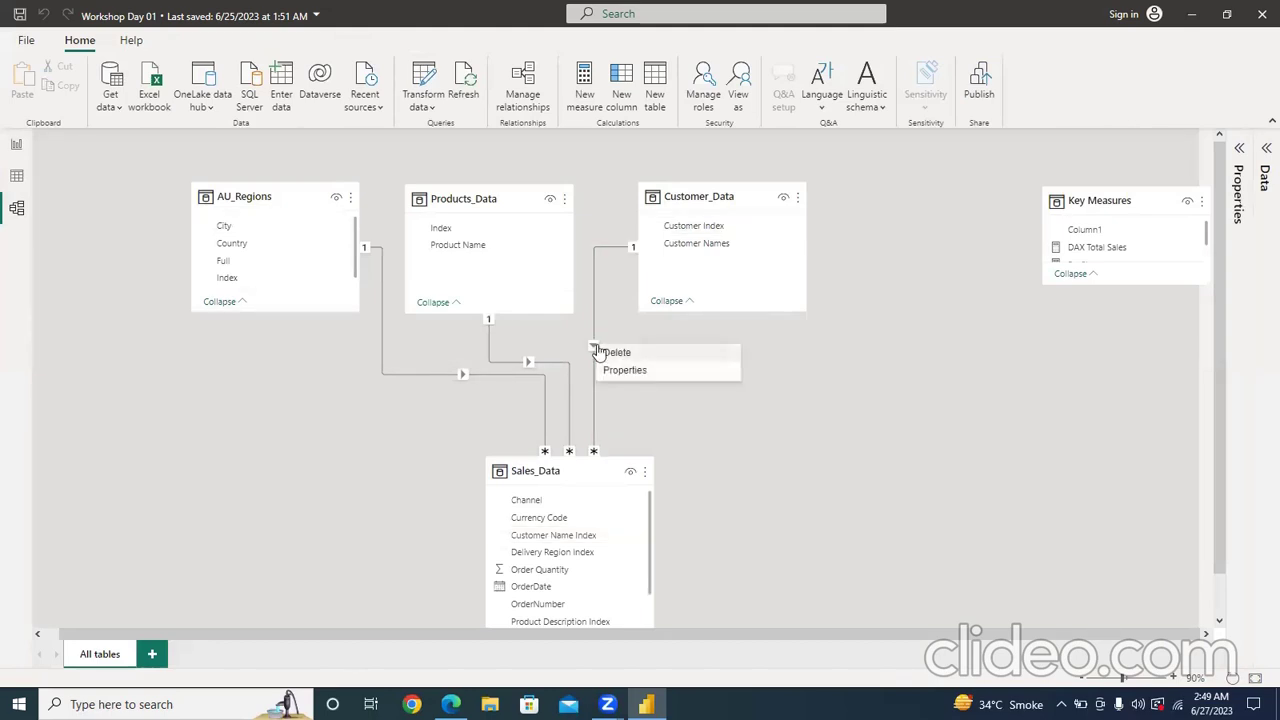
pyautogui.click(603, 351)
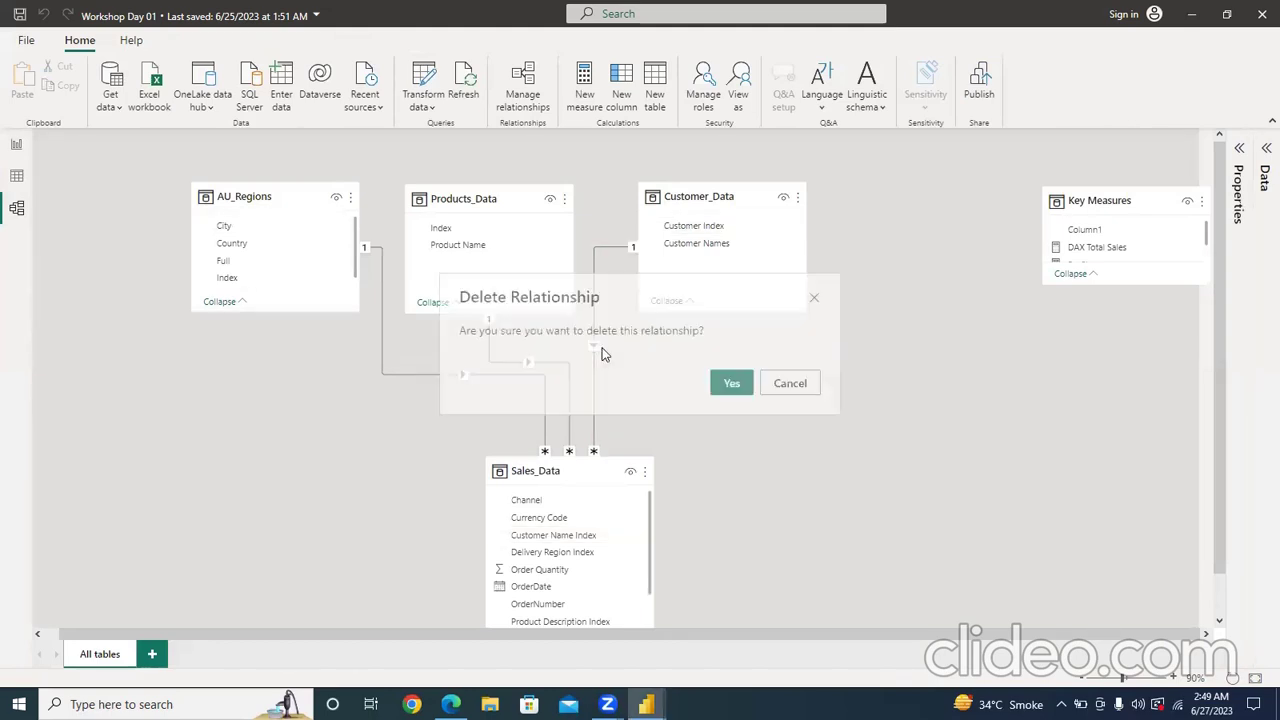
pyautogui.click(729, 386)
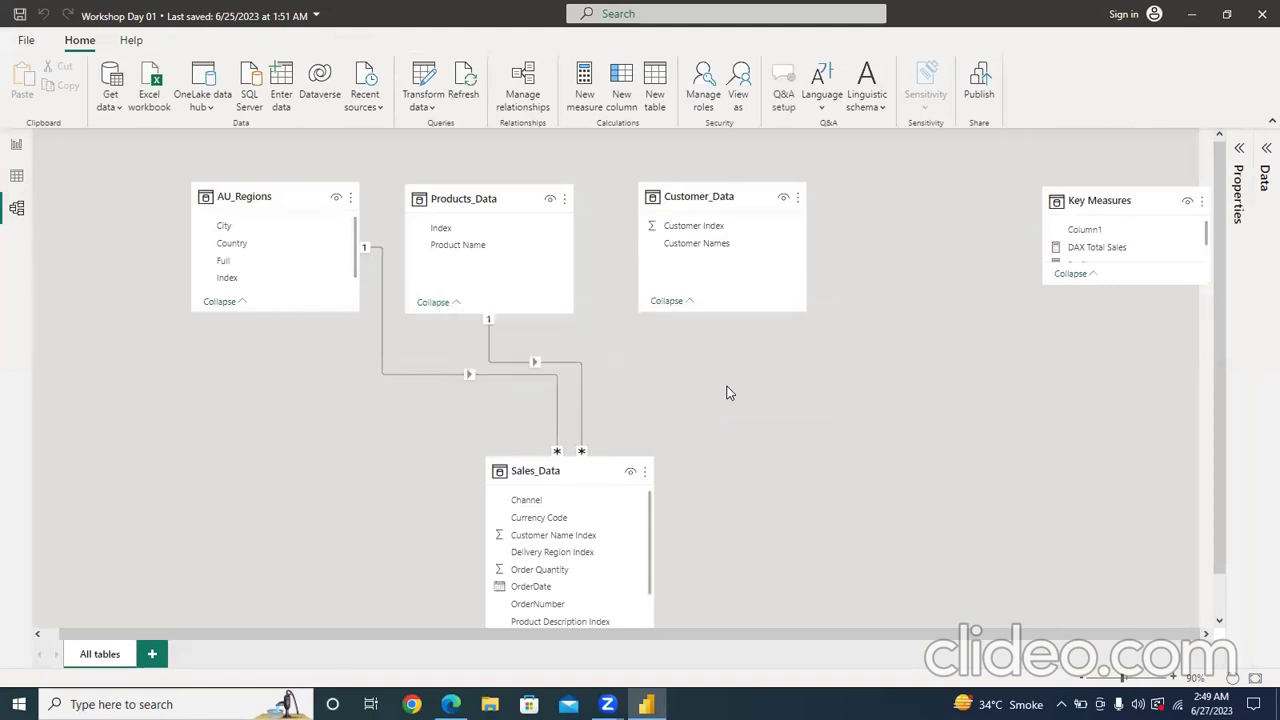
# - Examine the sales values per customer in the Page 3 matrix without the Customer_Data relationship
pyautogui.click(16, 144)
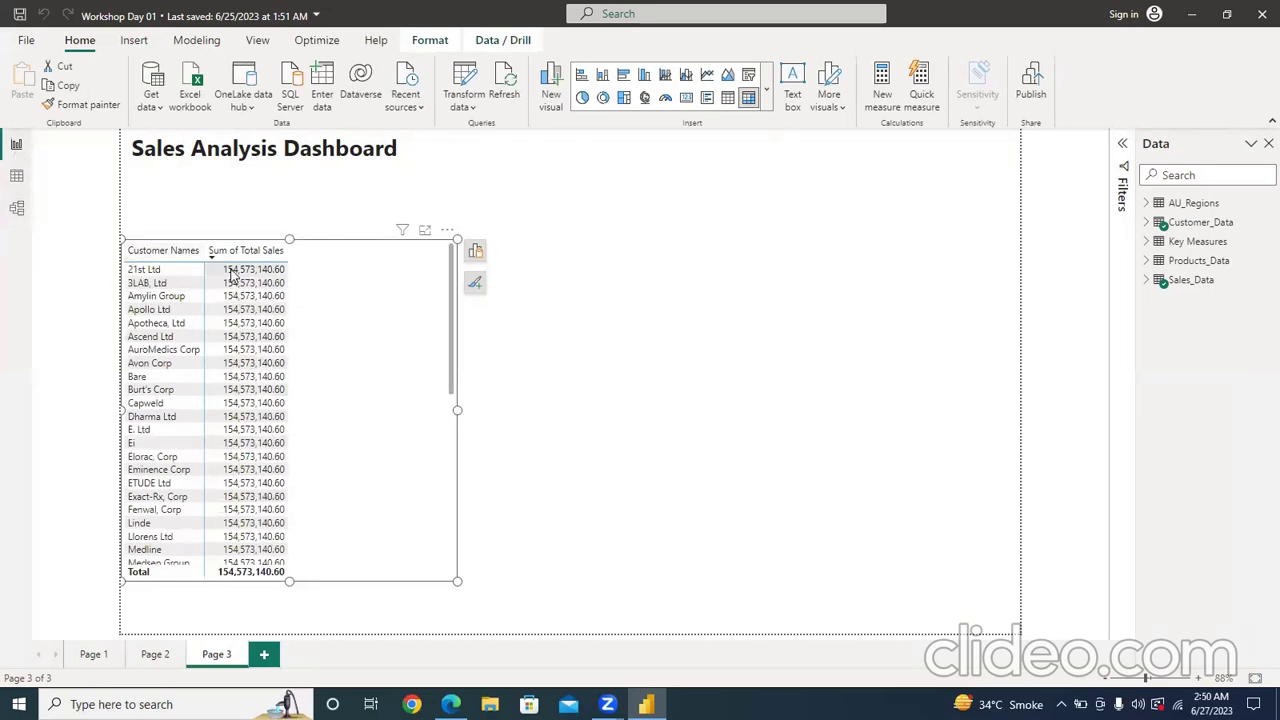
pyautogui.scroll(-3, 238, 420)
pyautogui.scroll(-1, 240, 420)
pyautogui.scroll(4, 235, 390)
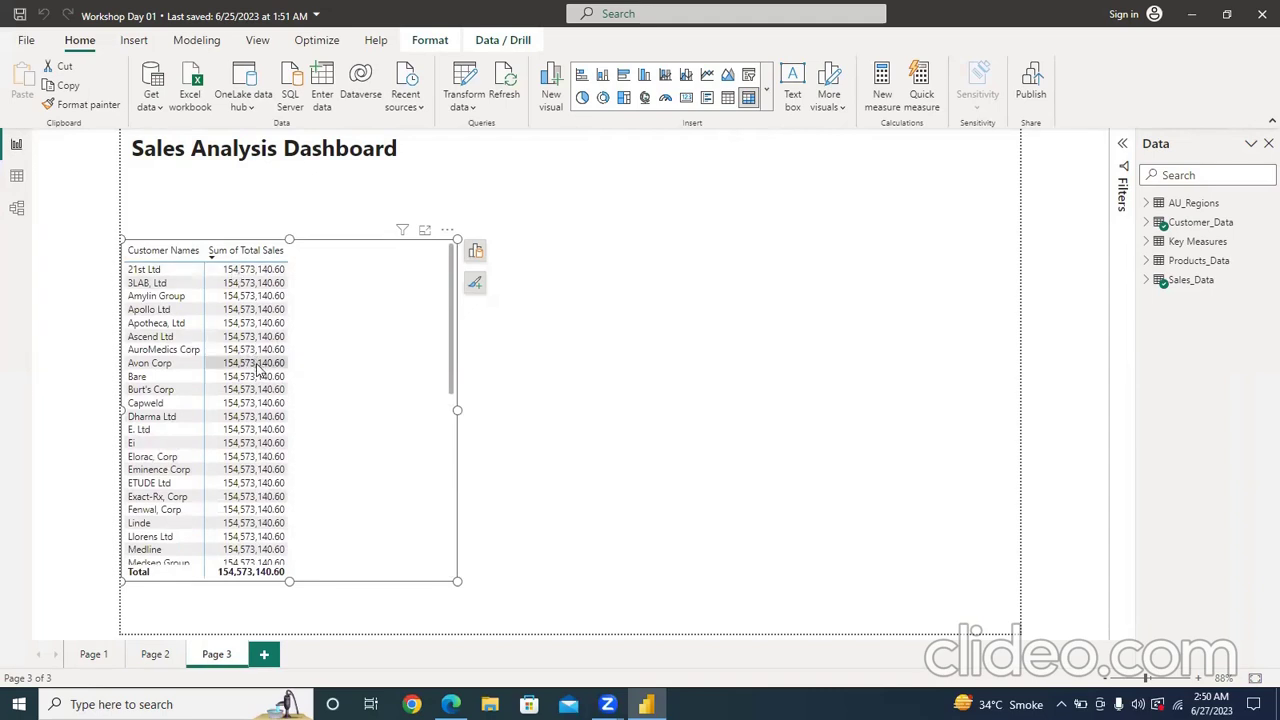
pyautogui.scroll(-4, 252, 370)
pyautogui.scroll(-8, 254, 390)
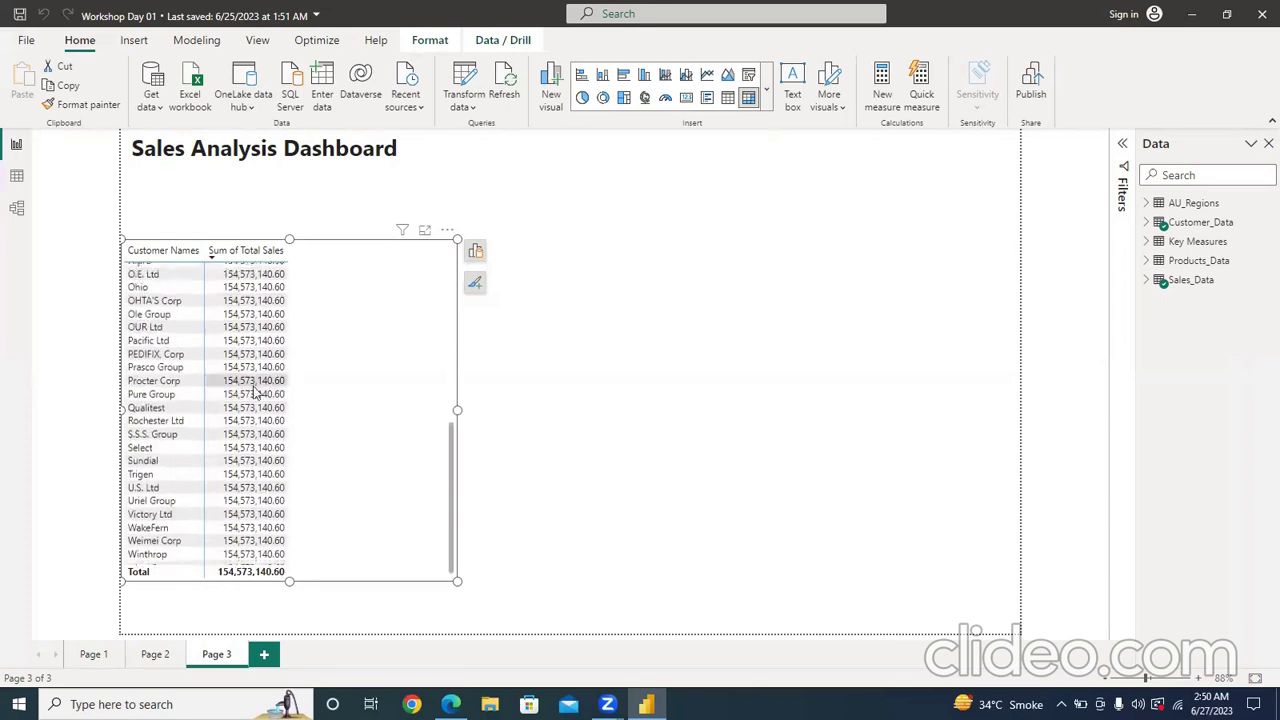
pyautogui.scroll(12, 255, 387)
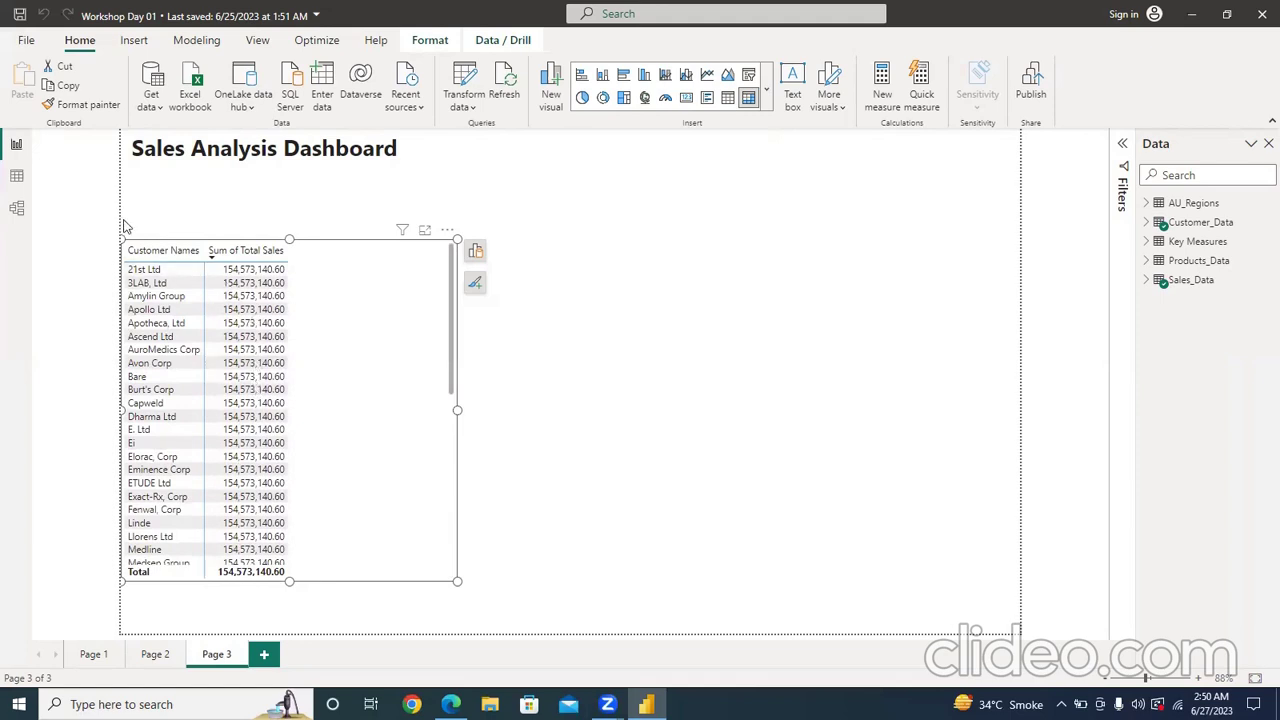
# - Recreate the relationship from Customer Index in Customer_Data to Customer Name Index in Sales_Data and return to the report matrix
pyautogui.click(26, 214)
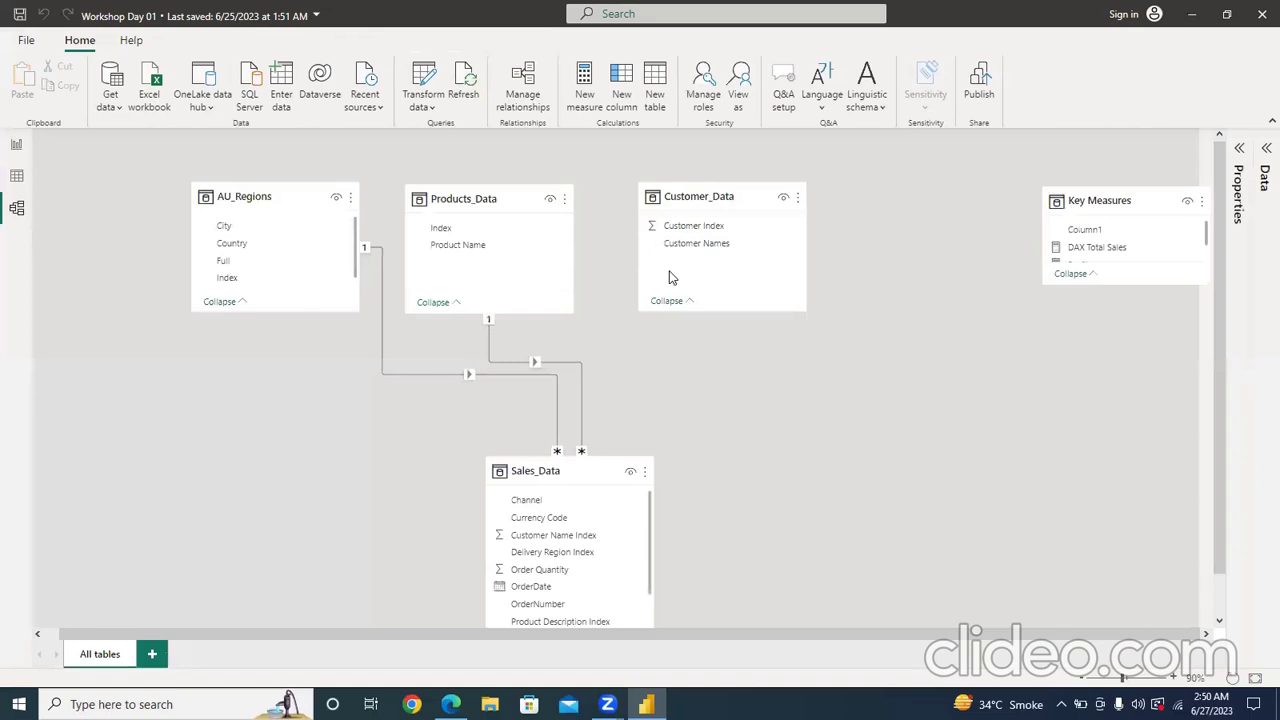
pyautogui.moveTo(680, 236); pyautogui.dragTo(555, 545)
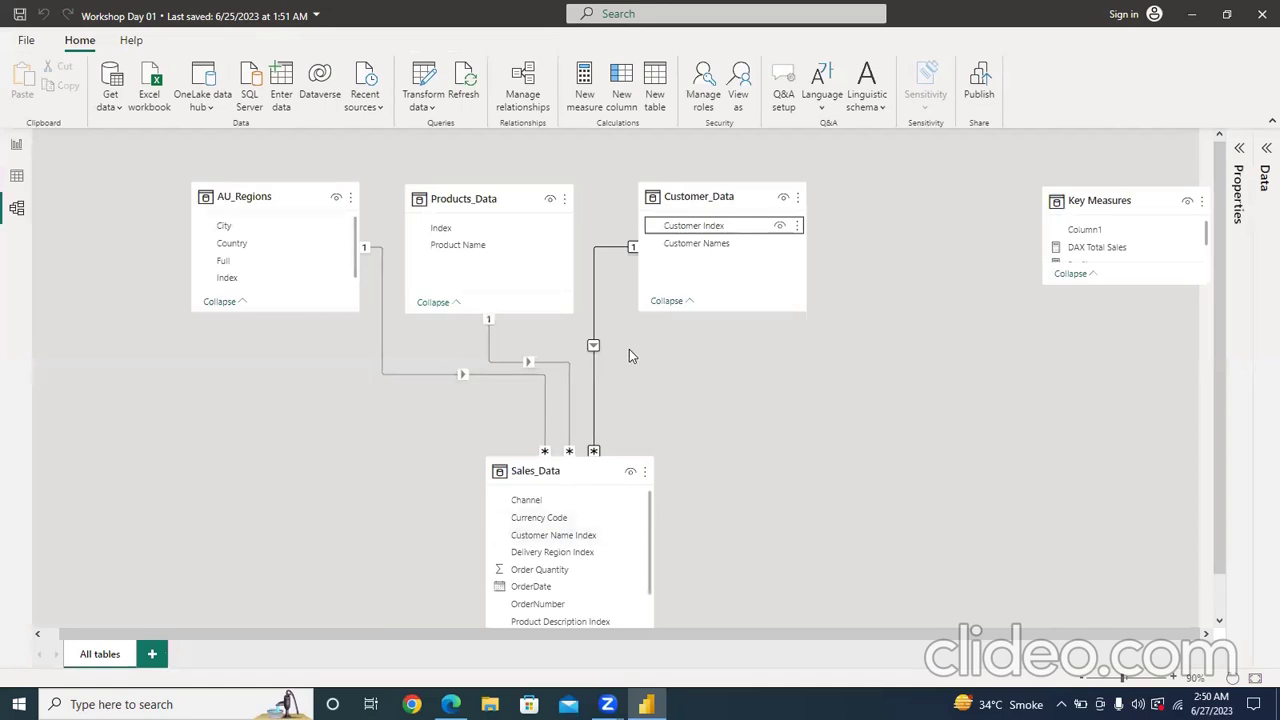
pyautogui.click(16, 172)
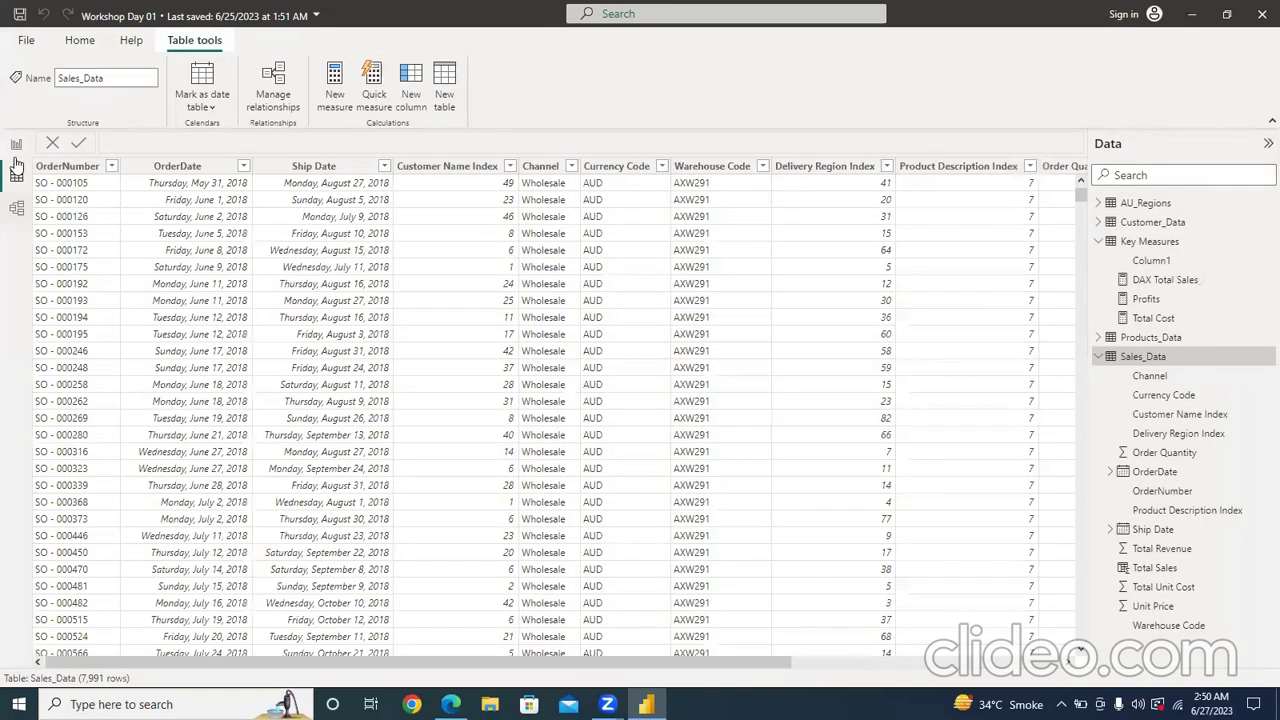
pyautogui.click(16, 145)
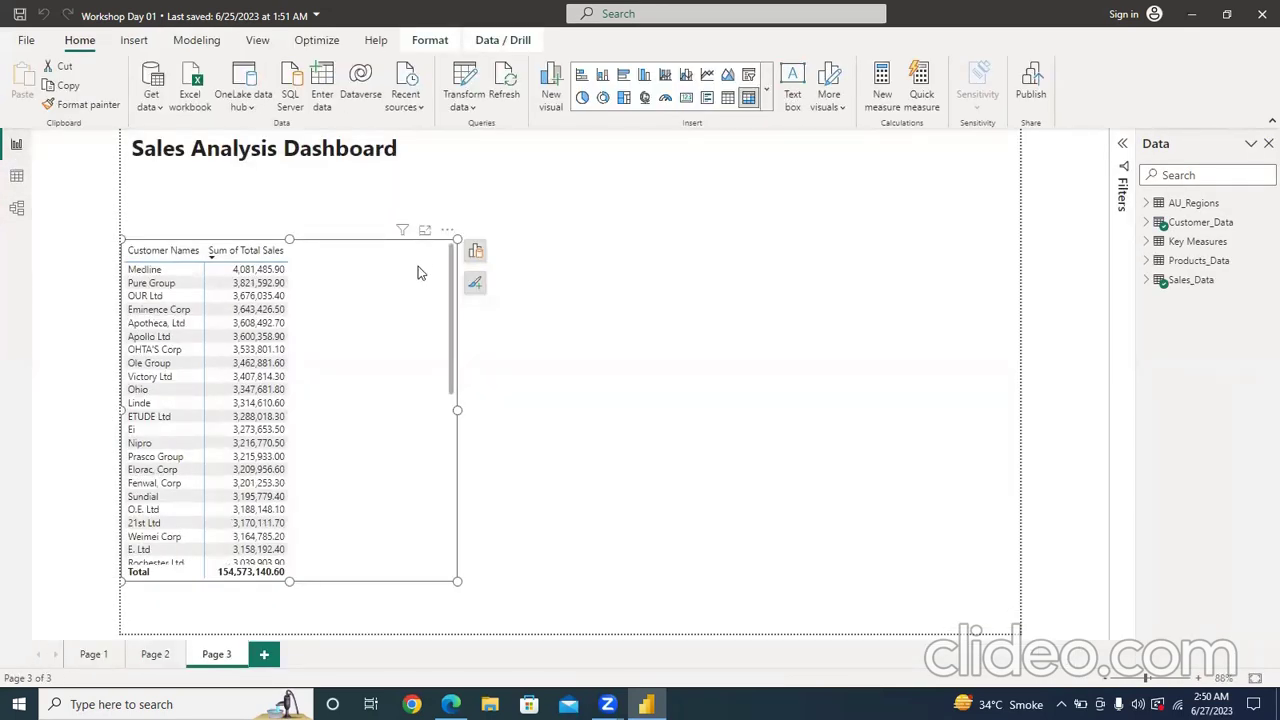
# - Check the filters affecting the matrix, review its customer rows in focus mode, and return to the report page
pyautogui.moveTo(403, 238)
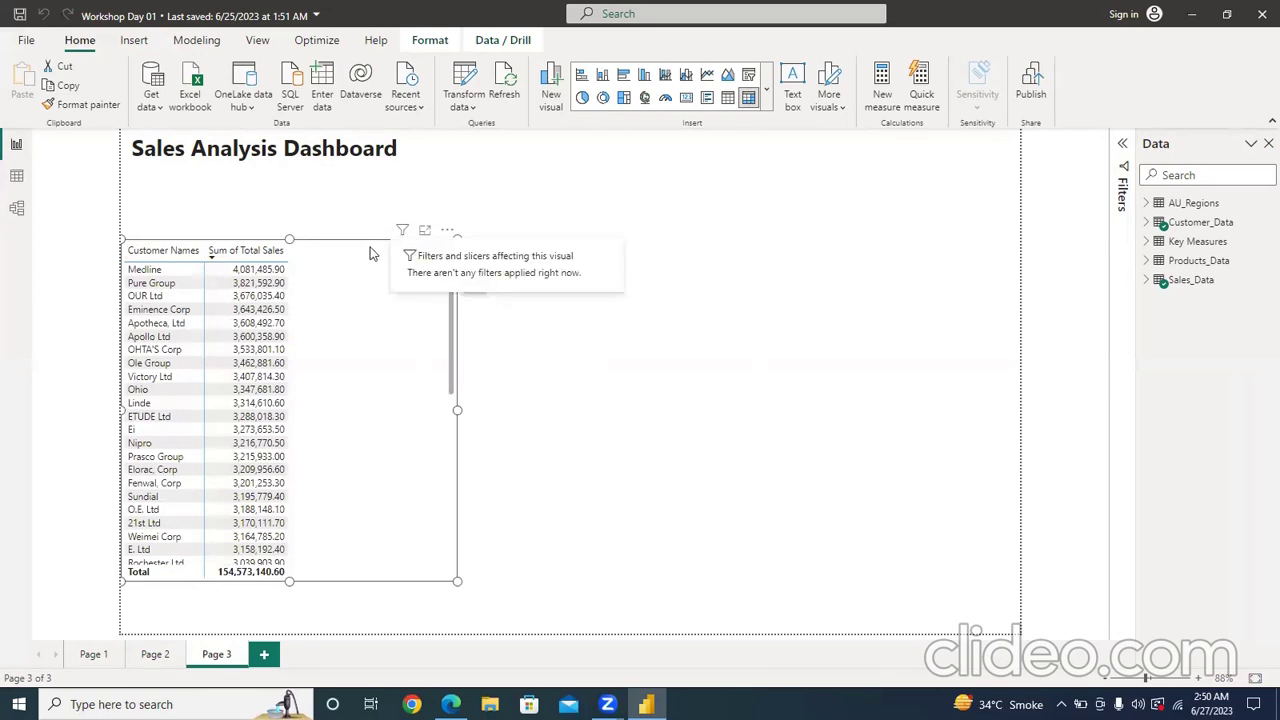
pyautogui.click(424, 230)
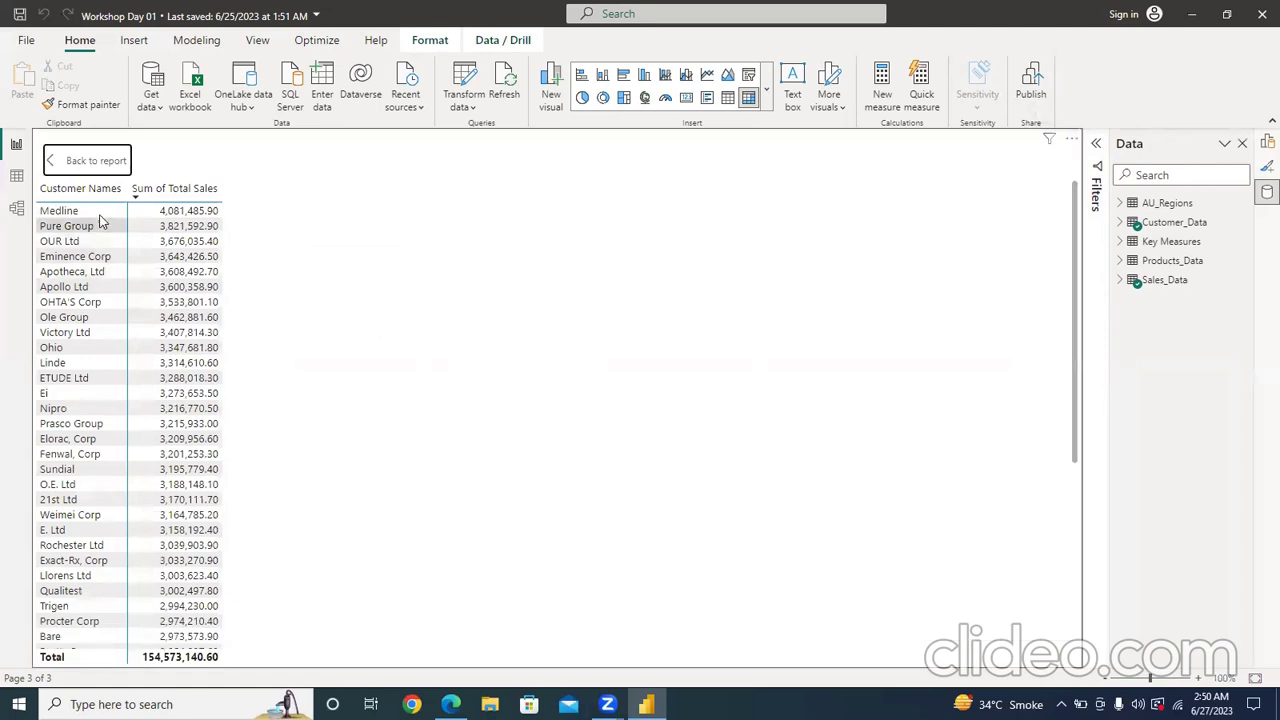
pyautogui.click(105, 170)
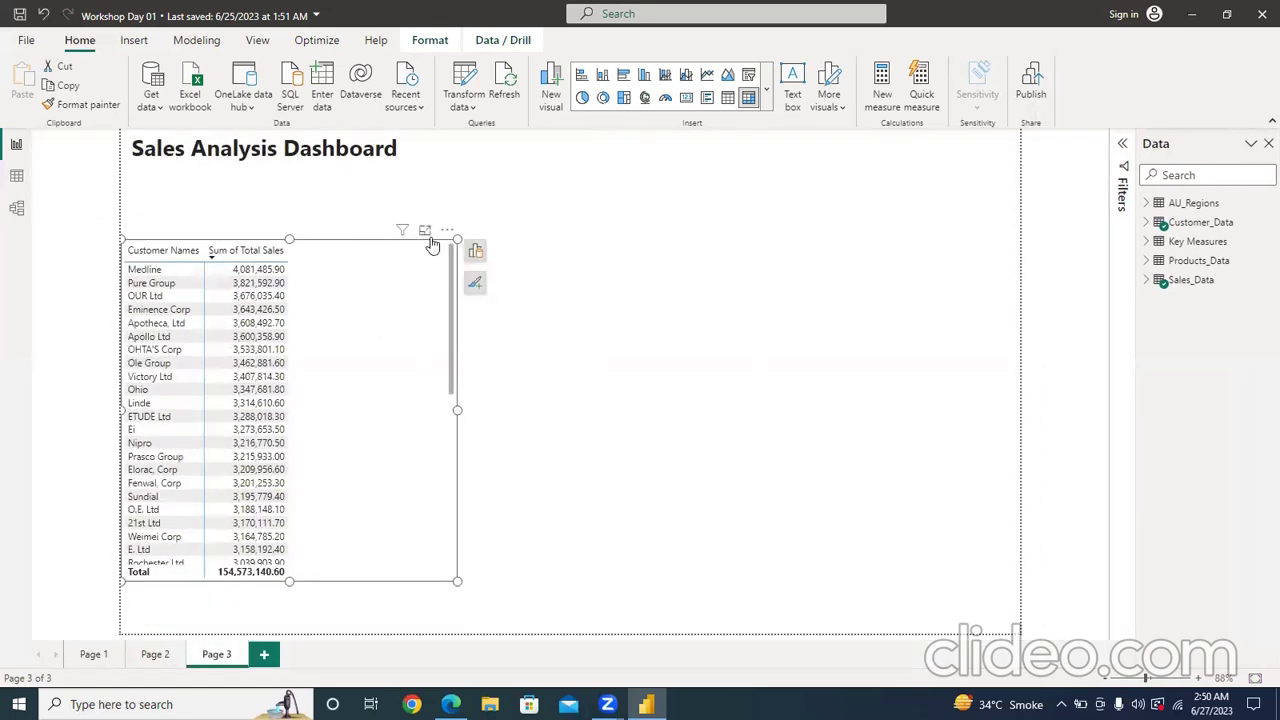
pyautogui.click(426, 232)
pyautogui.scroll(-7, 298, 390)
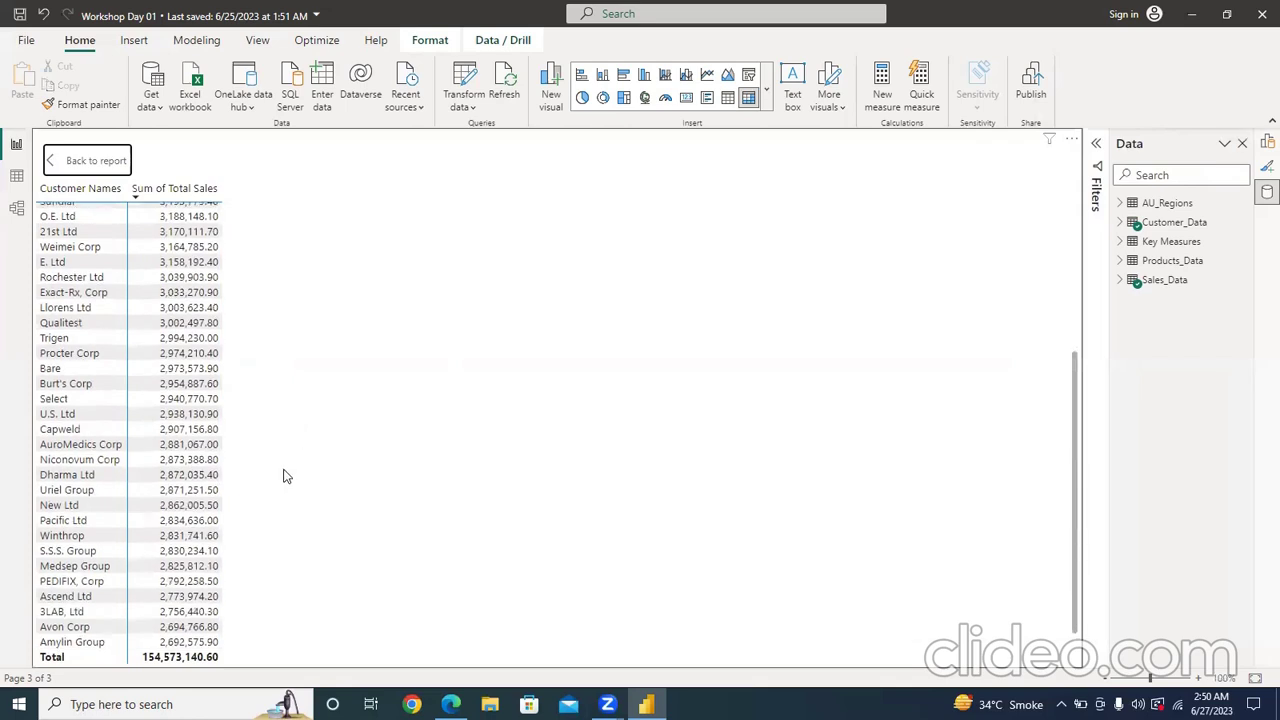
pyautogui.scroll(7, 280, 484)
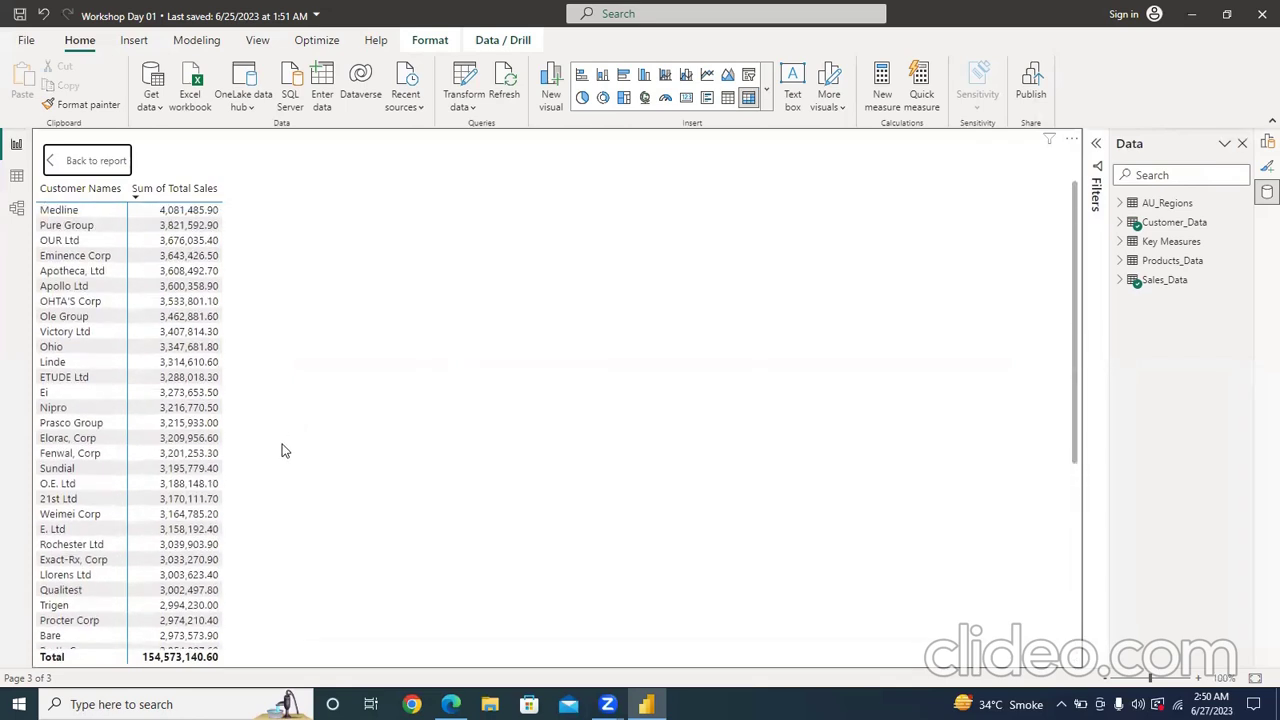
pyautogui.click(93, 163)
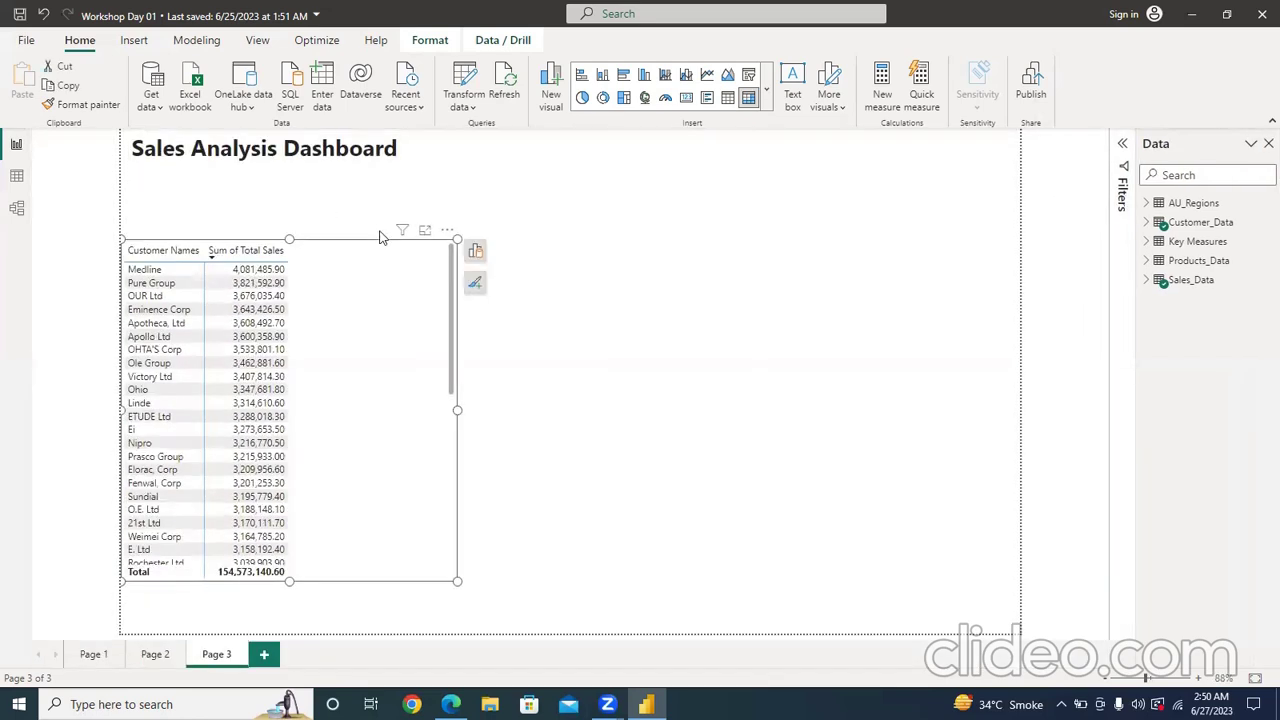
# - Change the matrix's sort field to Customer Names through the visual's options
pyautogui.click(447, 230)
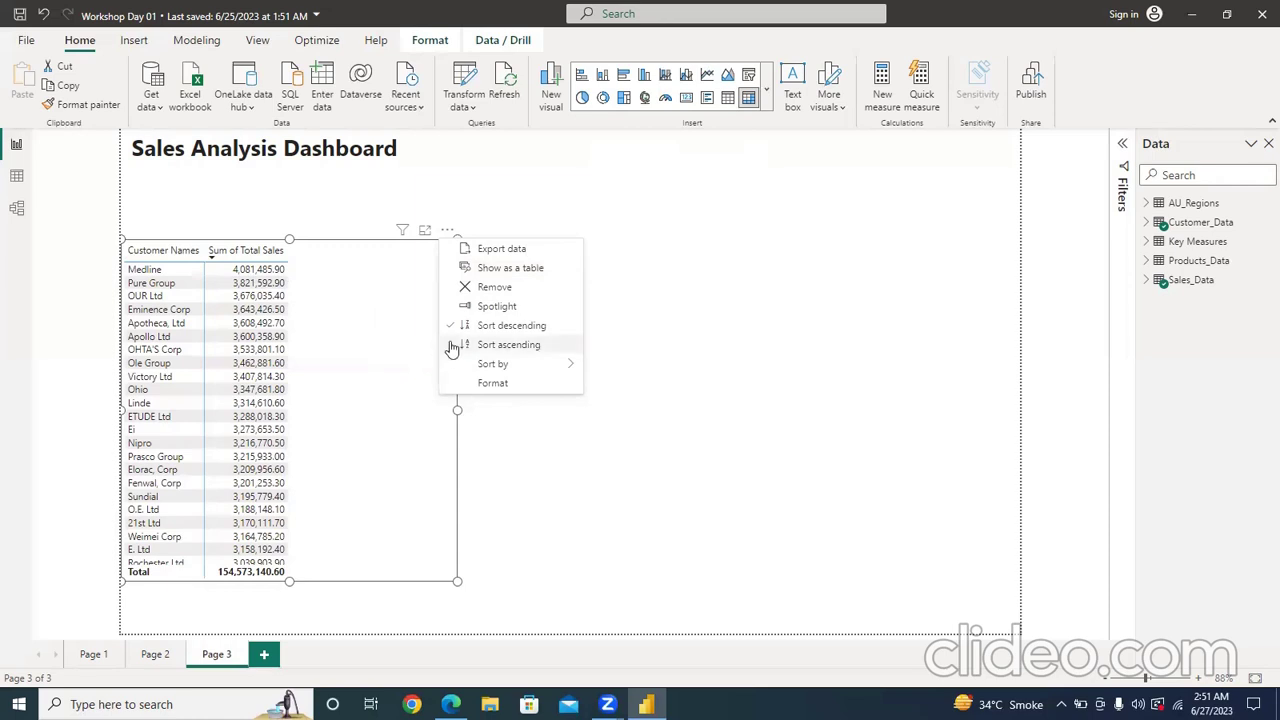
pyautogui.moveTo(508, 369)
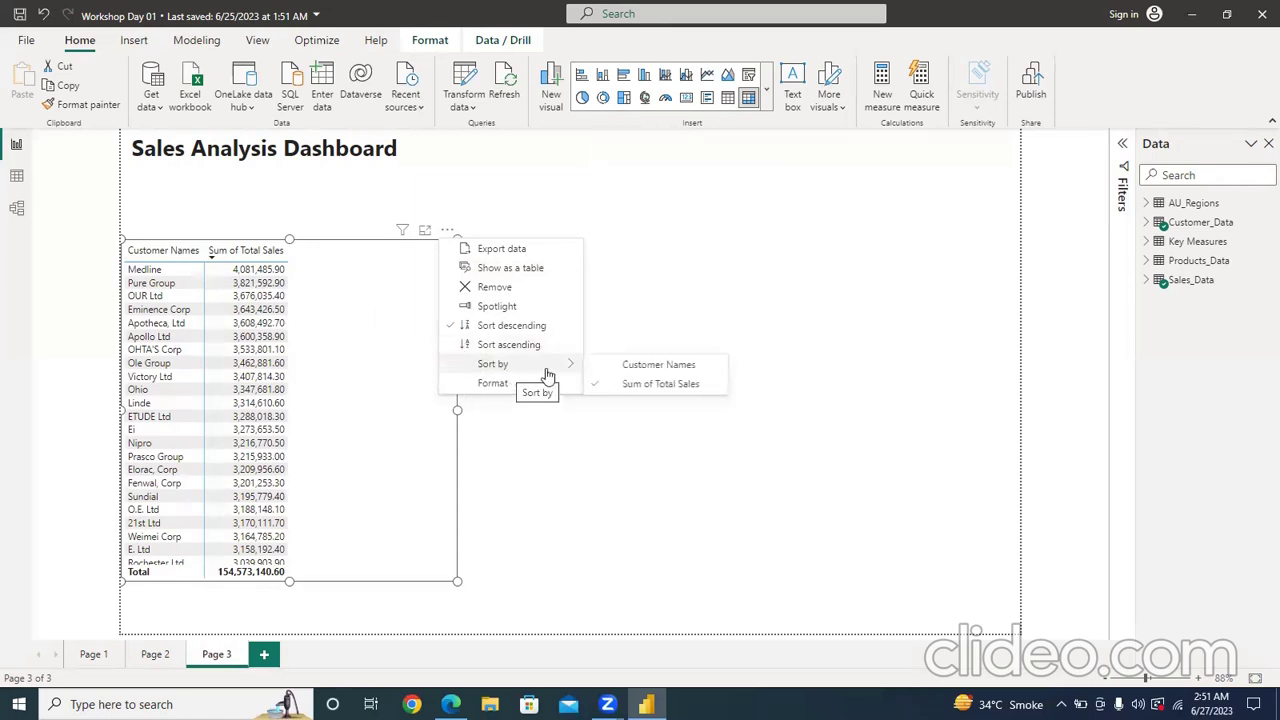
pyautogui.click(675, 376)
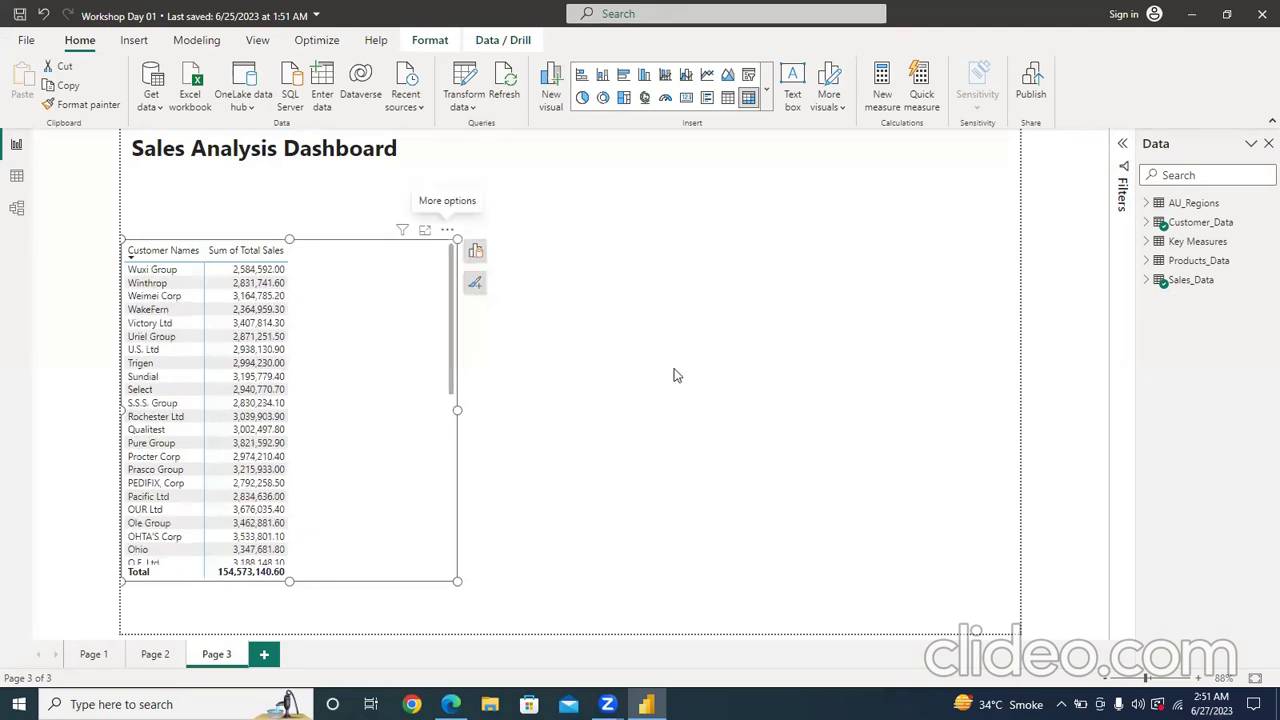
# - Open the matrix's visual formatting options and expand the Cell elements settings
pyautogui.click(447, 231)
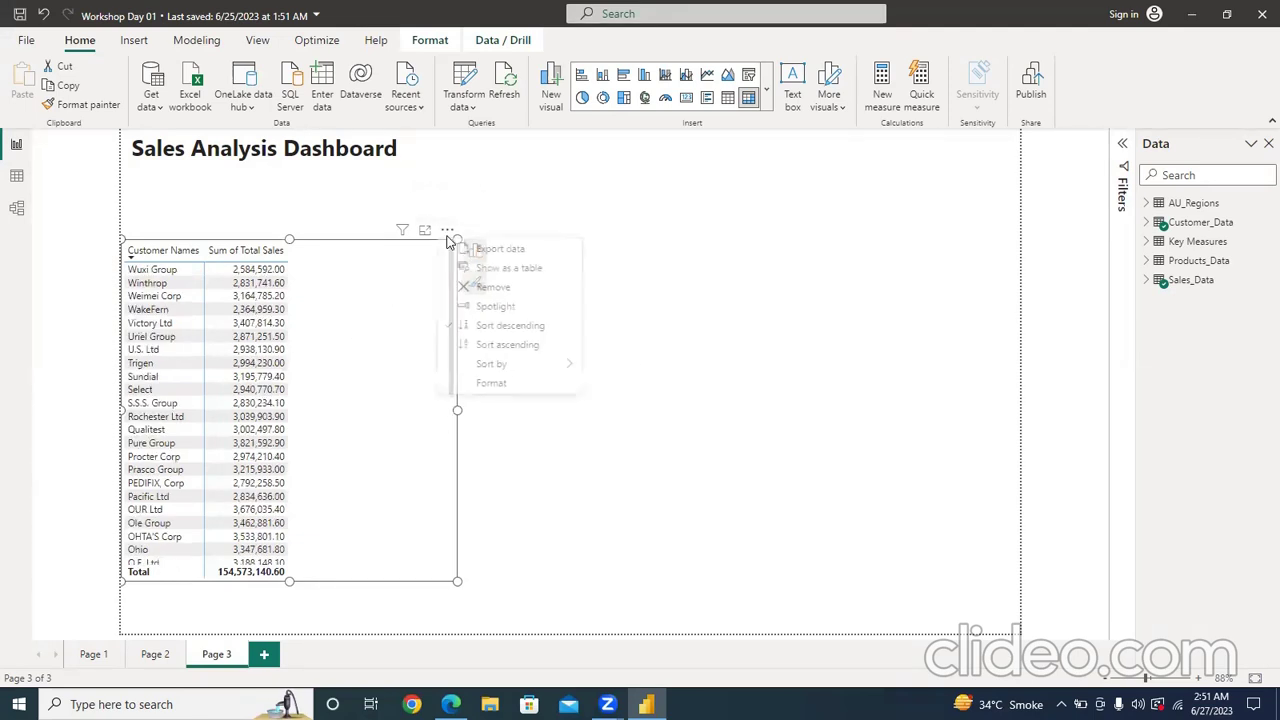
pyautogui.click(492, 386)
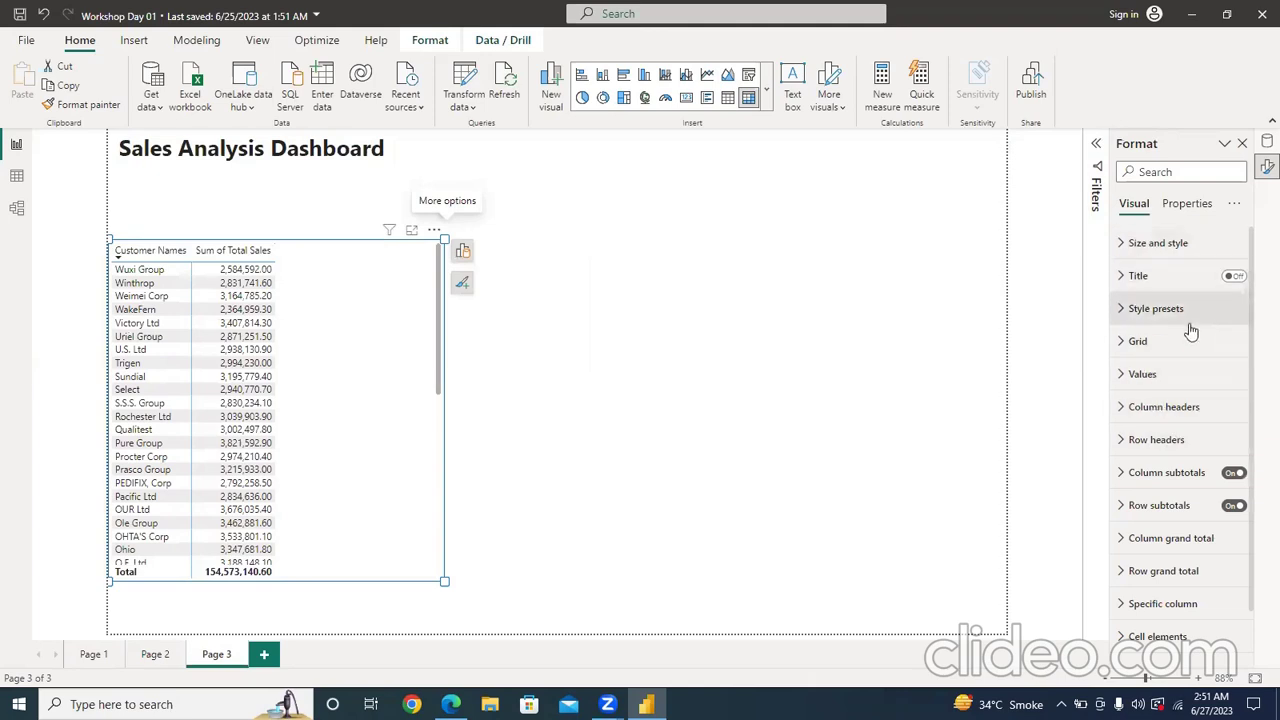
pyautogui.click(1123, 249)
pyautogui.click(1124, 246)
pyautogui.scroll(-1, 1157, 608)
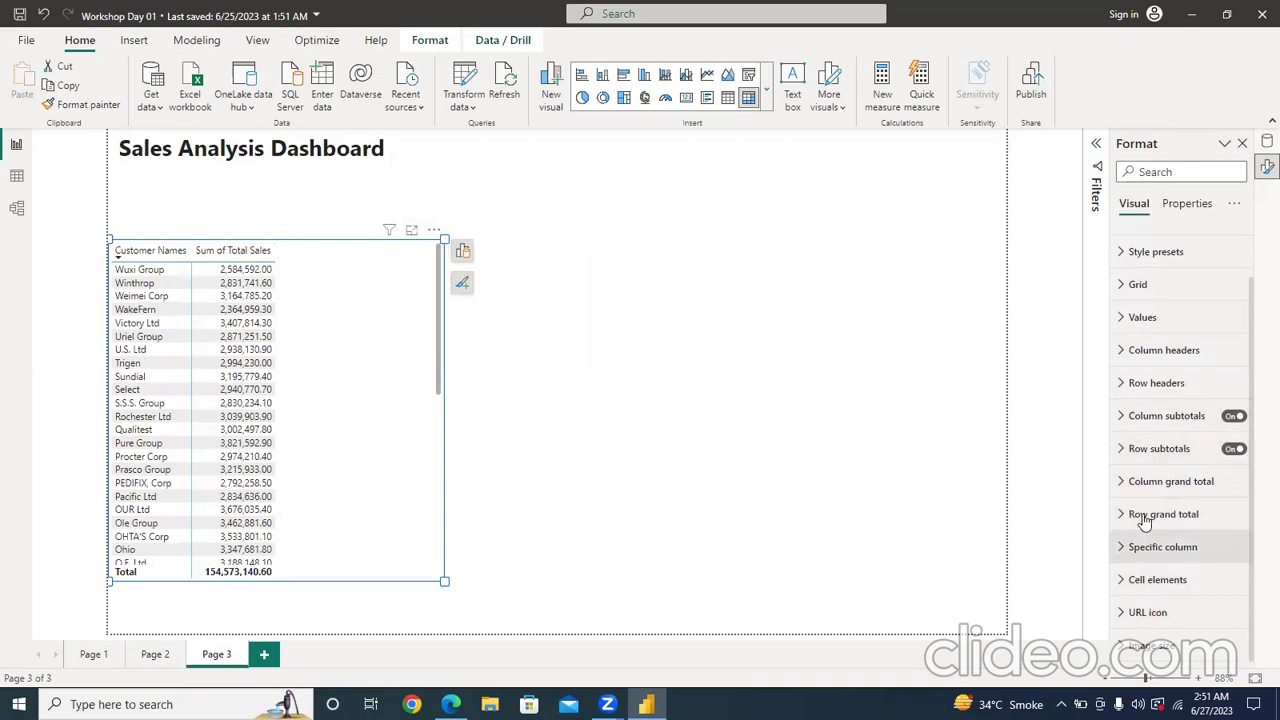
pyautogui.click(1121, 588)
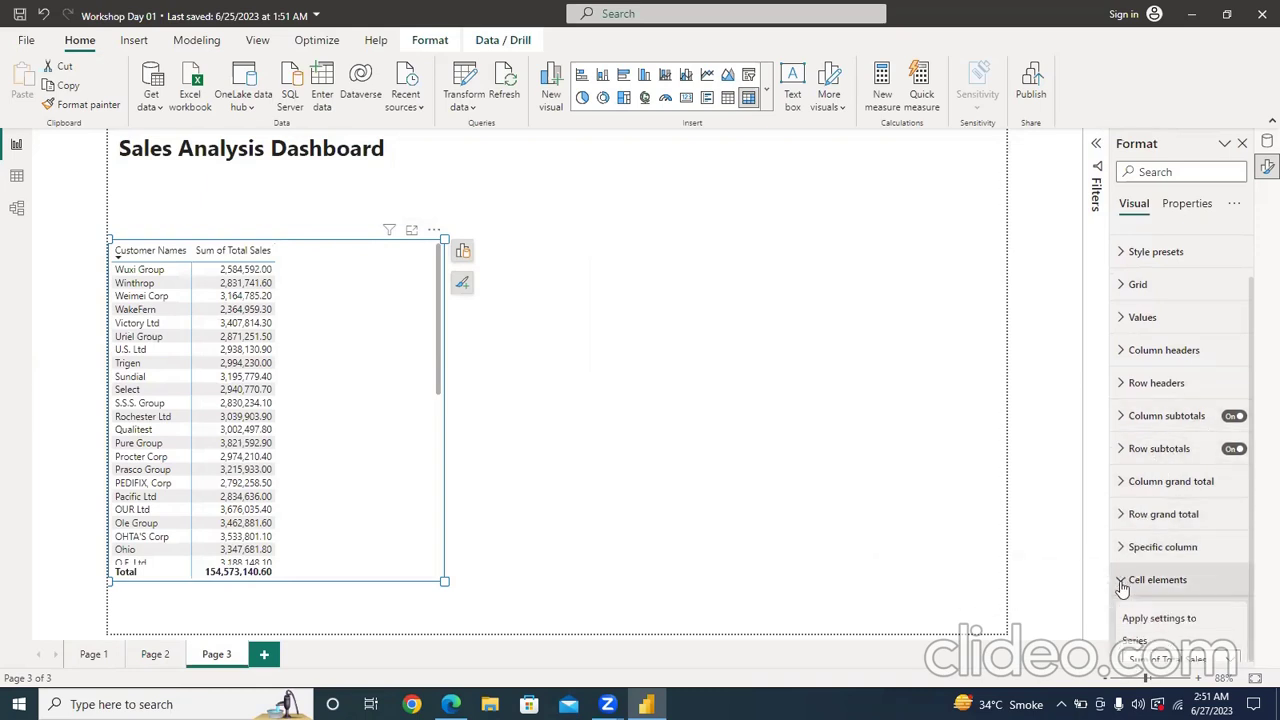
pyautogui.scroll(-3, 1150, 500)
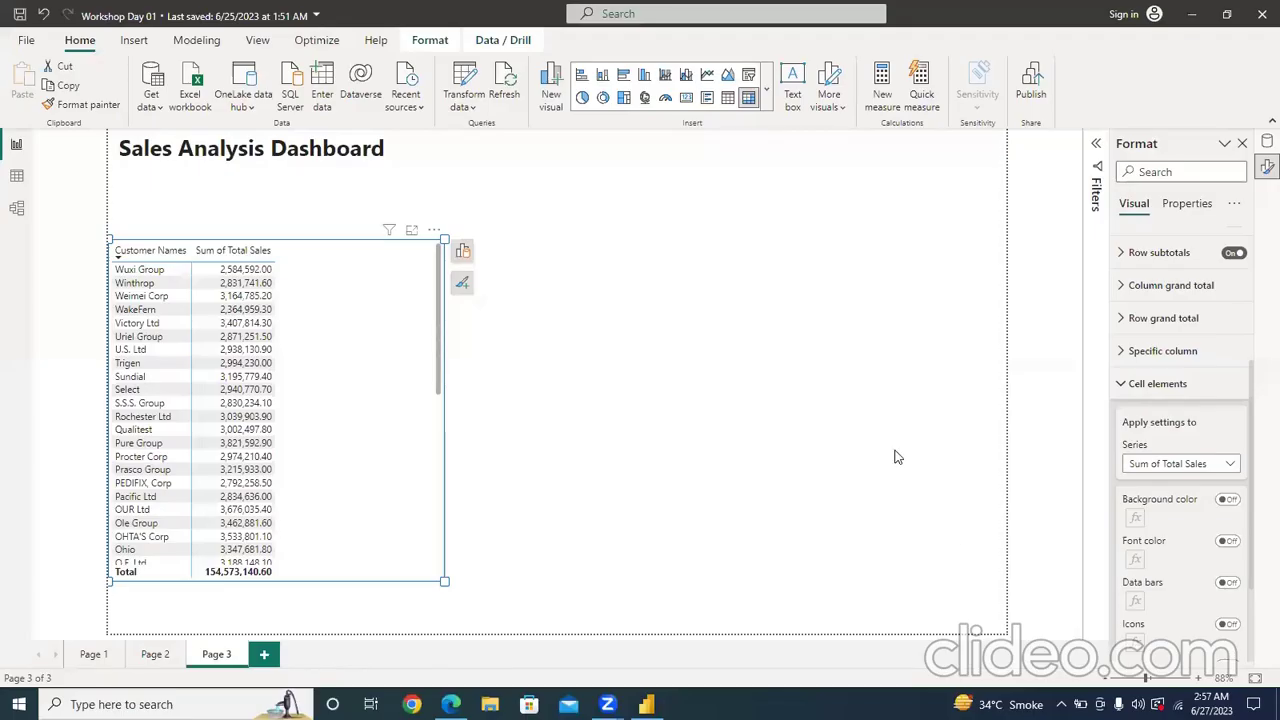
# - Choose Sum of Total Sales as the series for the cell element settings and bring up its formatting switches
pyautogui.click(1167, 466)
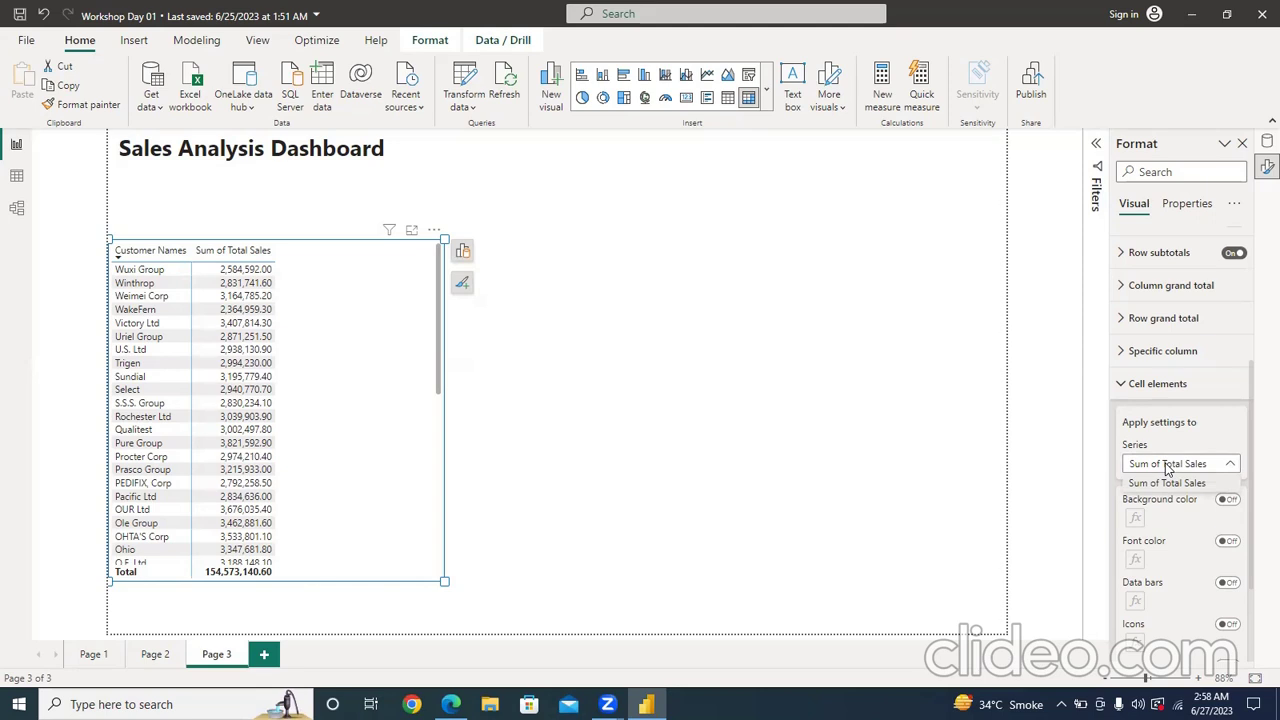
pyautogui.click(1167, 483)
pyautogui.scroll(-2, 1181, 492)
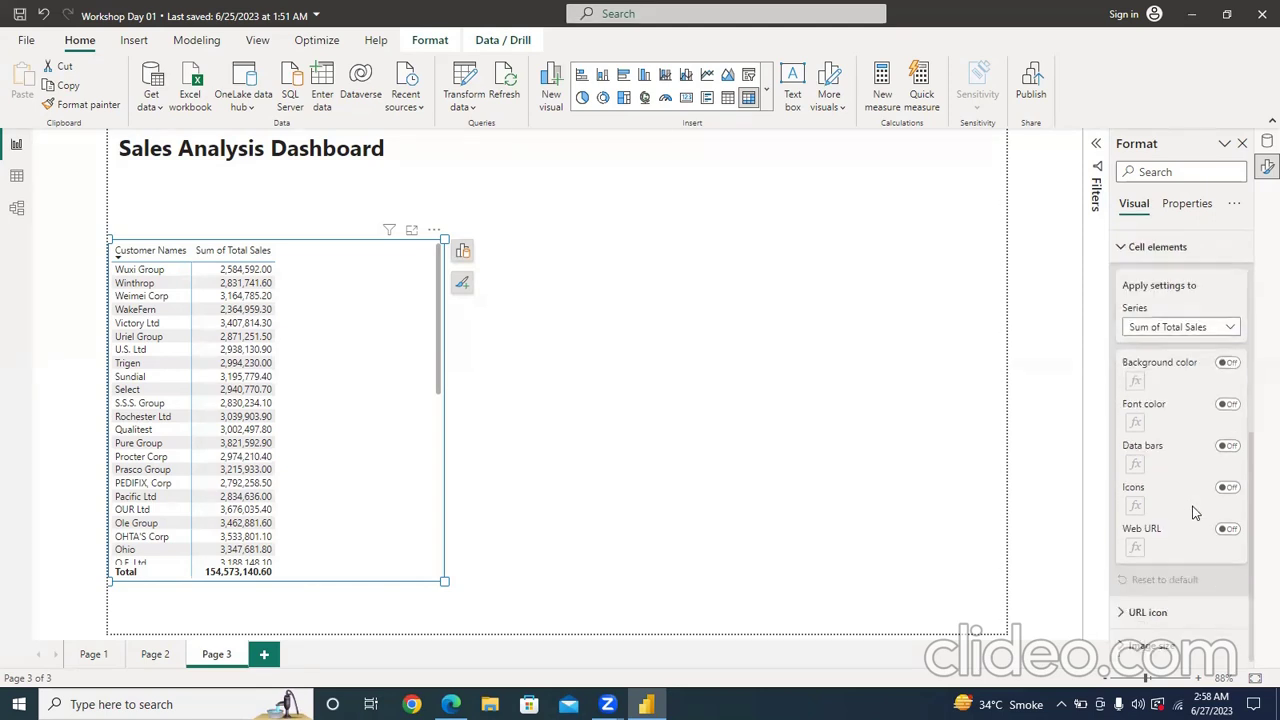
# - Turn on background color for the Sum of Total Sales cells and review the shading across the matrix's customer rows
pyautogui.click(1226, 363)
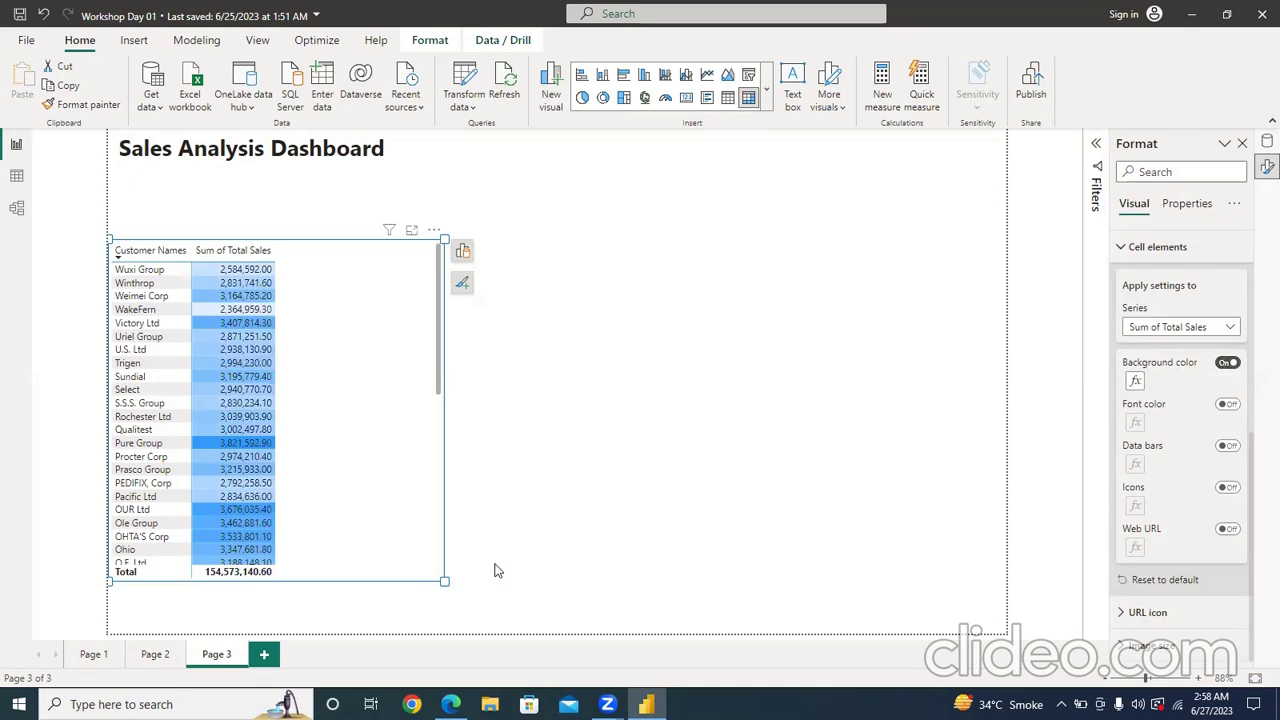
pyautogui.scroll(-3, 240, 520)
pyautogui.scroll(-3, 245, 510)
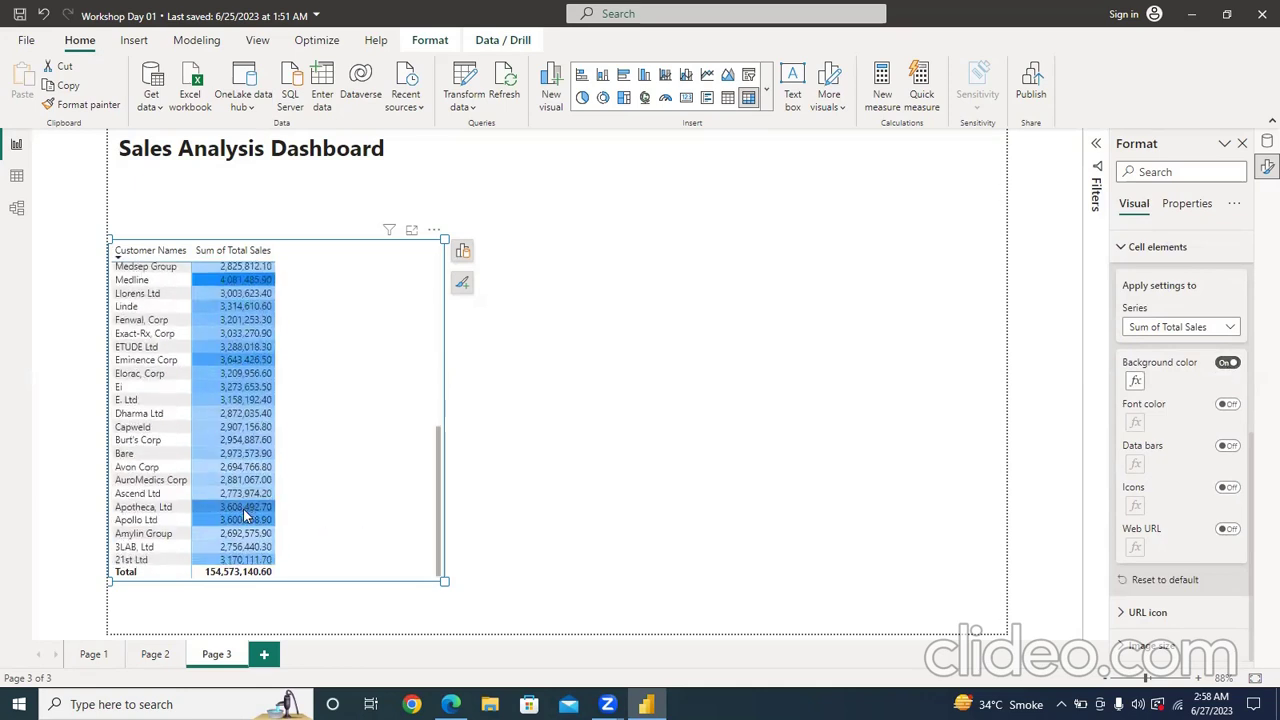
pyautogui.scroll(7, 260, 495)
pyautogui.scroll(-4, 265, 468)
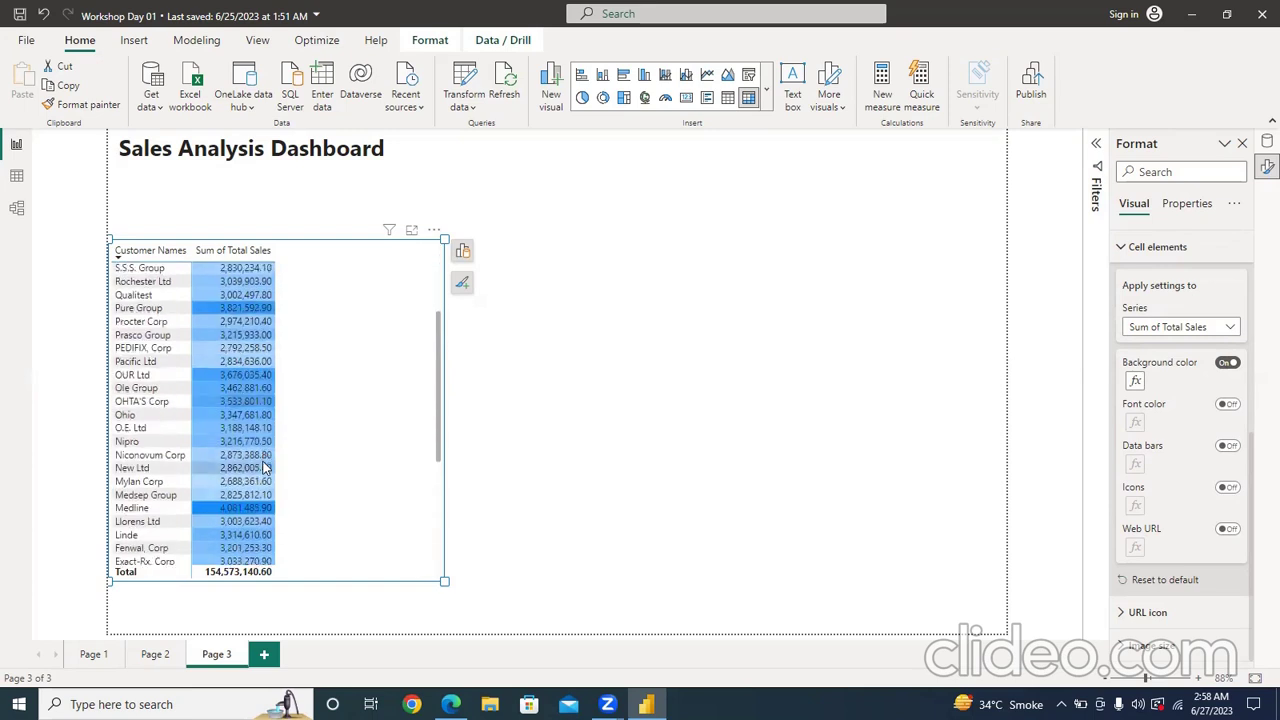
pyautogui.scroll(4, 265, 468)
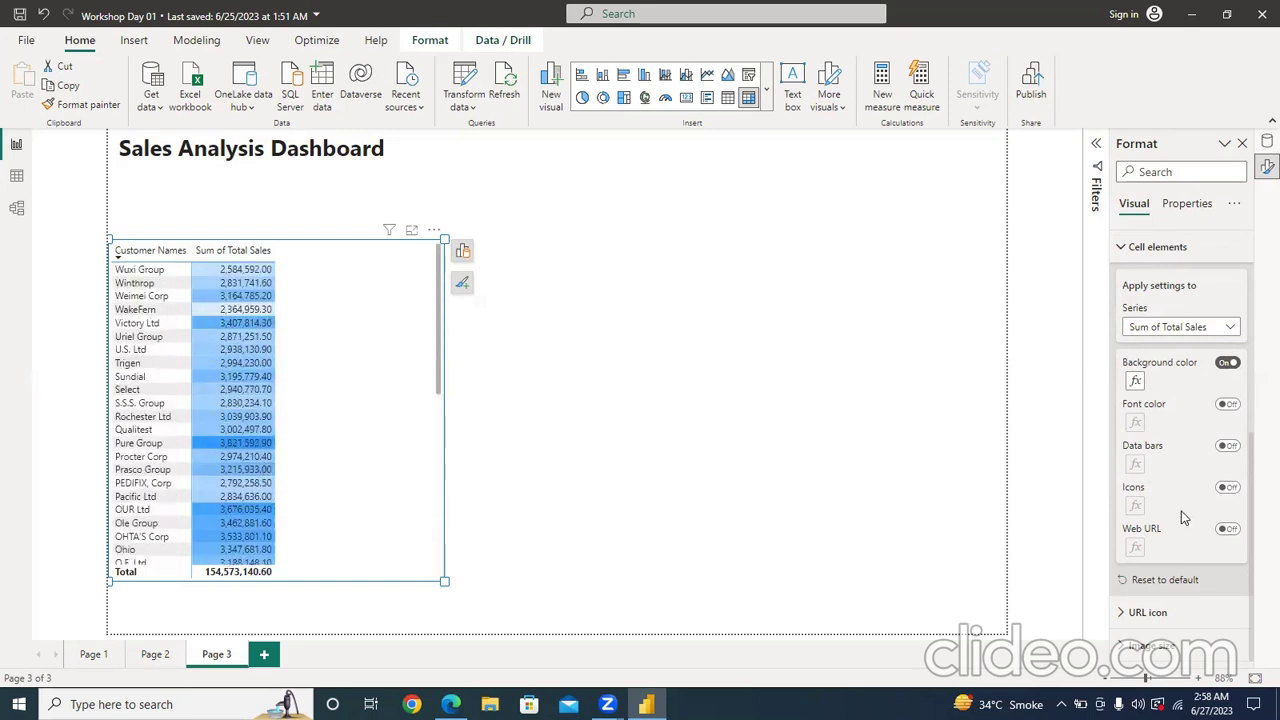
# - Replace the background color on Sum of Total Sales with icons, review them in focus mode, and return to the report page
pyautogui.click(1222, 487)
pyautogui.click(1228, 363)
pyautogui.scroll(-4, 300, 425)
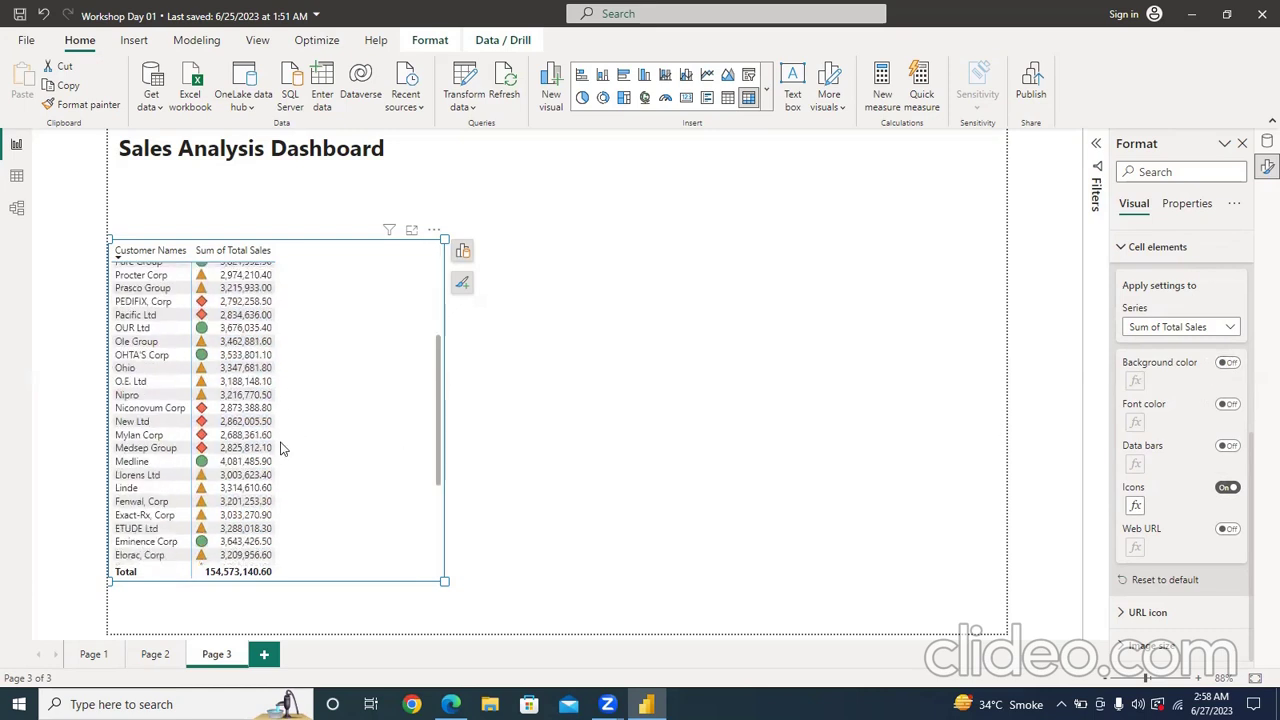
pyautogui.click(414, 234)
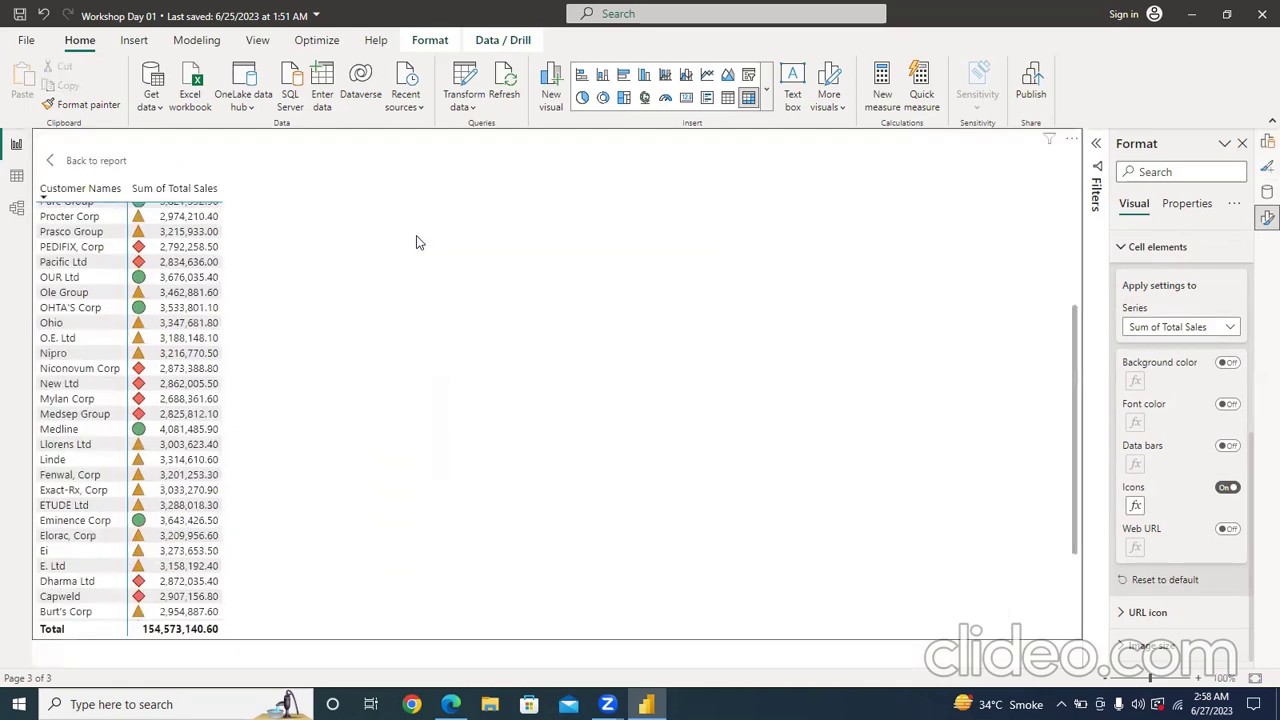
pyautogui.scroll(-2, 205, 400)
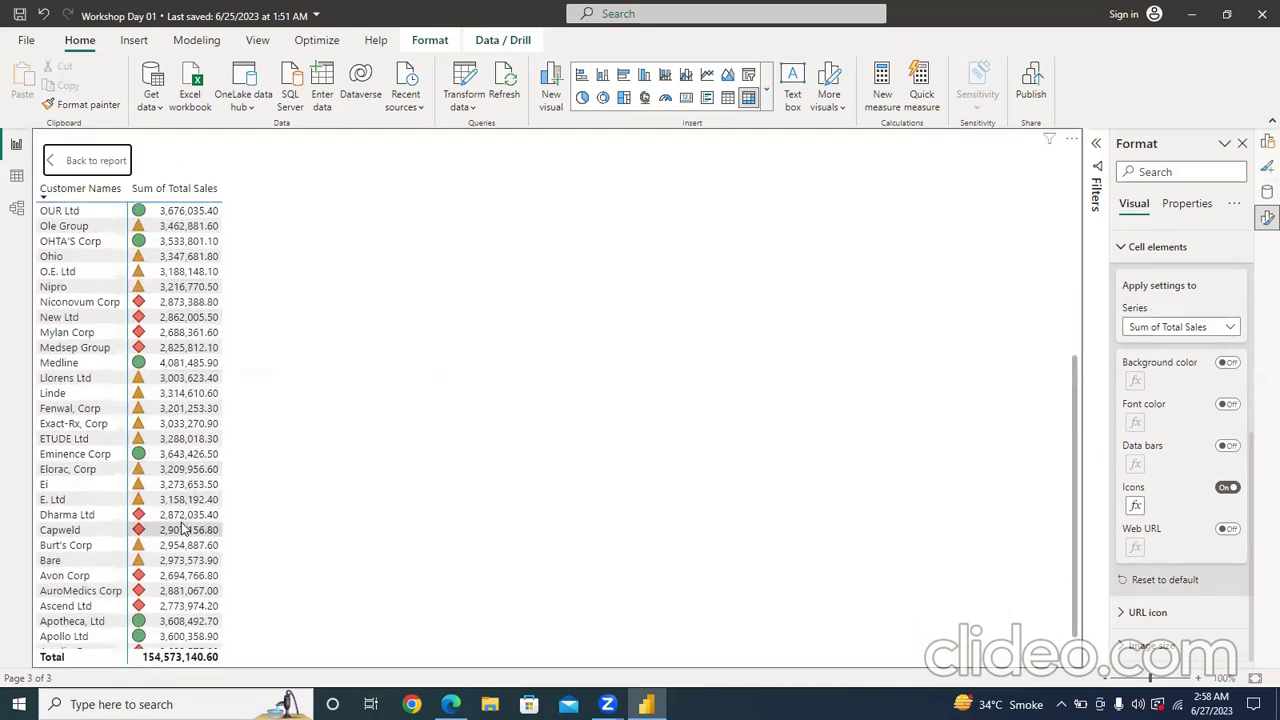
pyautogui.scroll(-2, 185, 460)
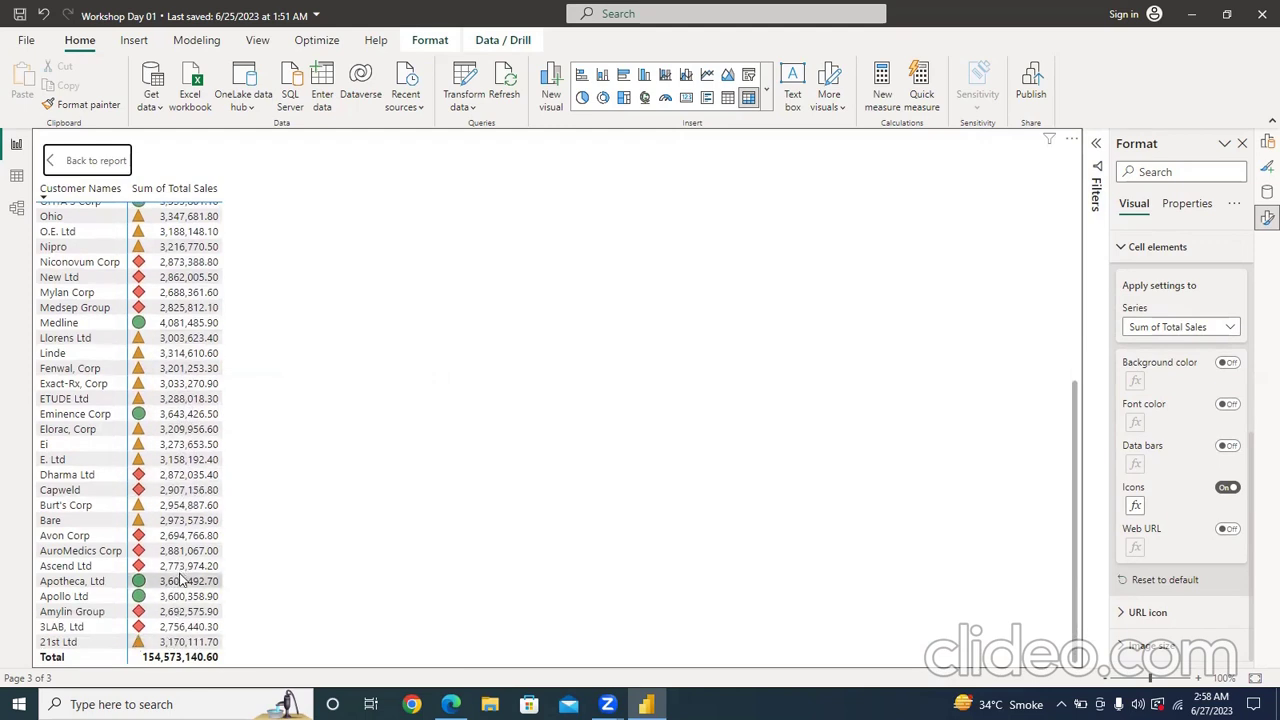
pyautogui.scroll(7, 181, 580)
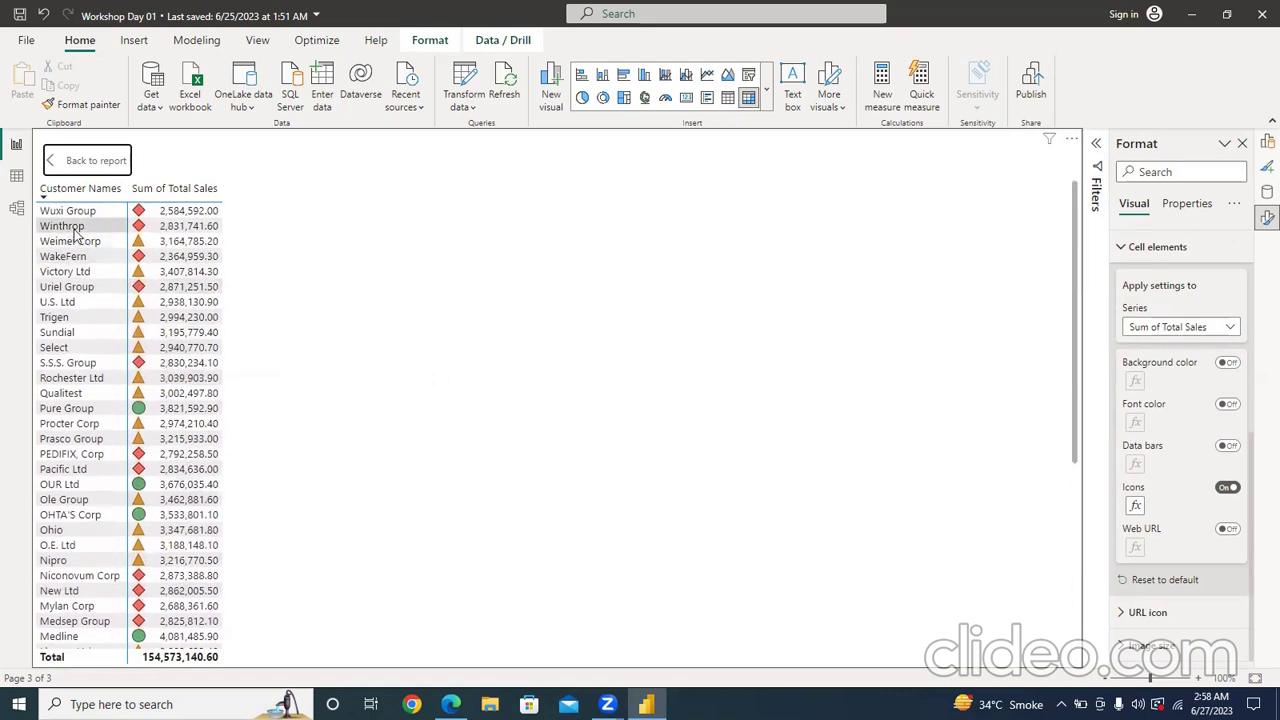
pyautogui.click(48, 165)
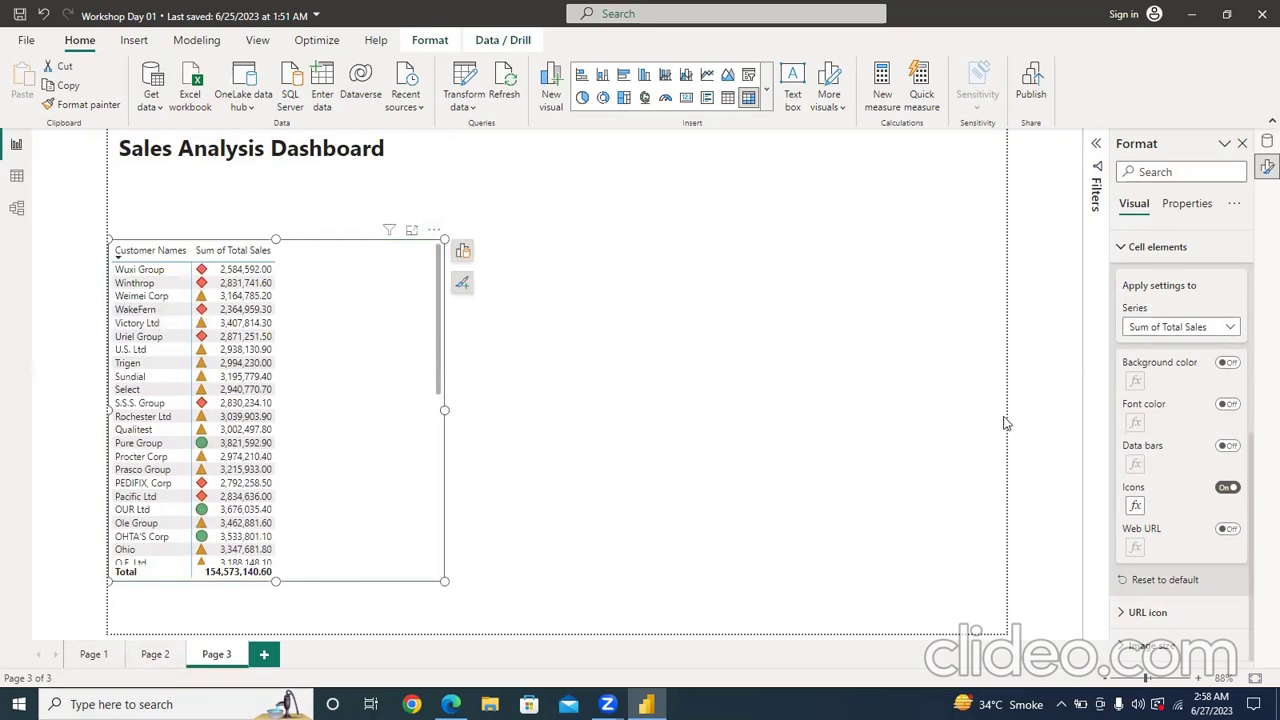
# - Turn on data bars for Sum of Total Sales, and remove the matrix from the page
pyautogui.click(1227, 447)
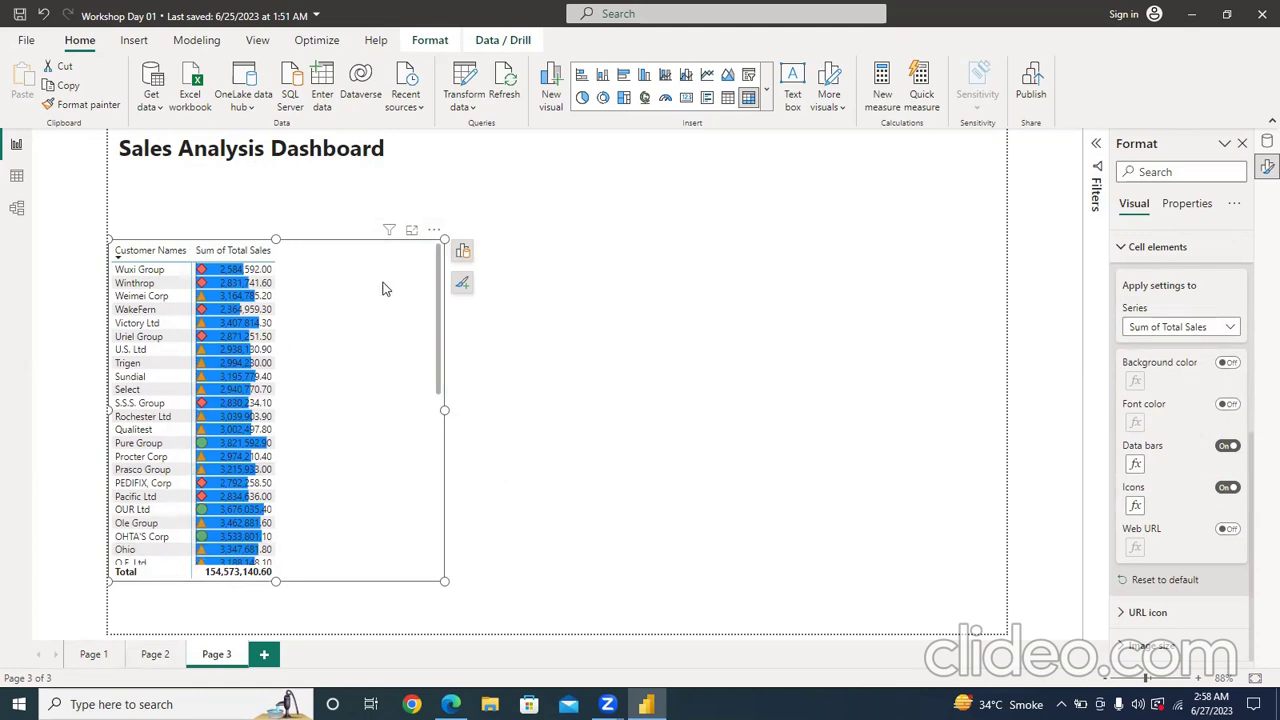
pyautogui.click(434, 232)
pyautogui.click(463, 290)
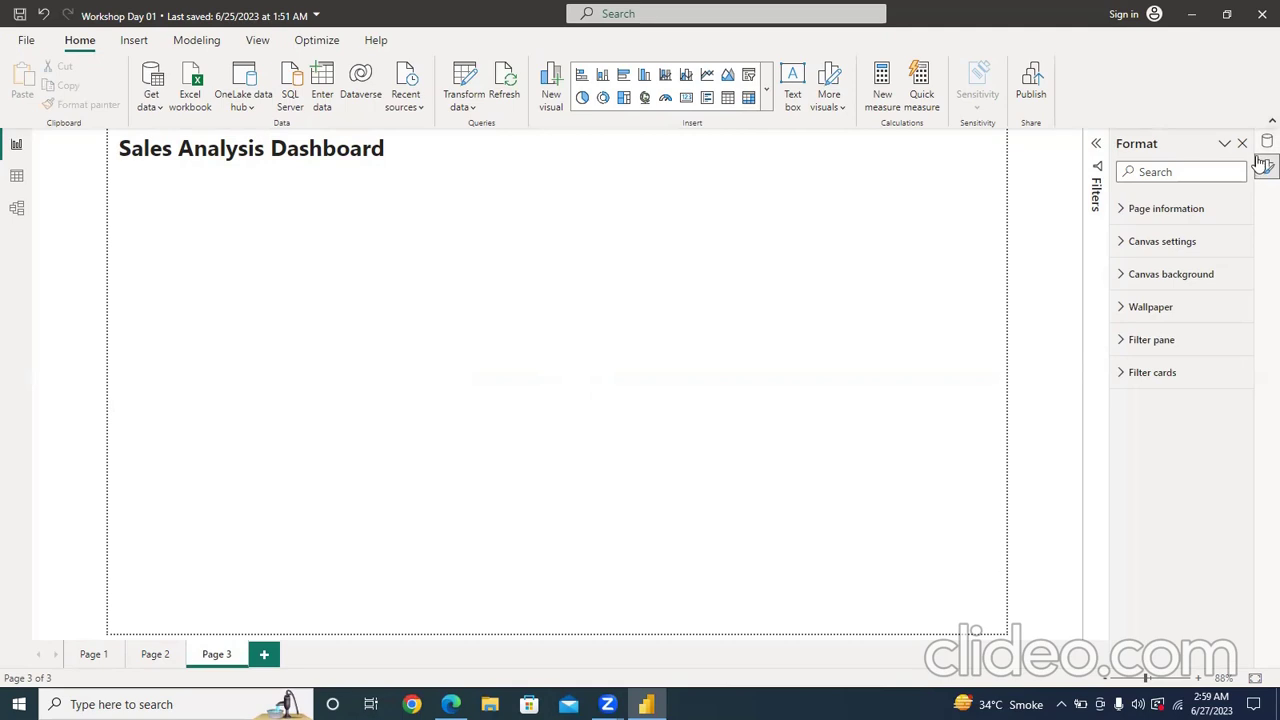
# - Show the data fields list and create a calculated table with the formula Dates = CALENDARAUTO()
pyautogui.click(1266, 142)
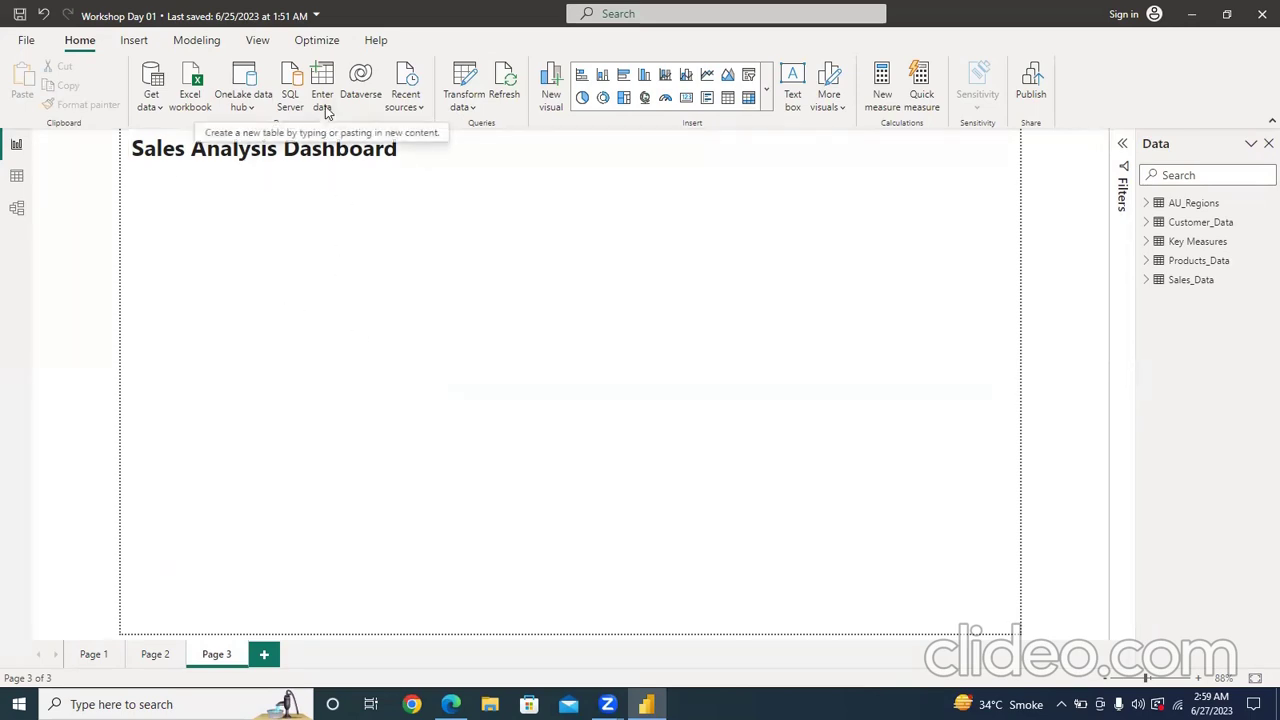
pyautogui.click(212, 44)
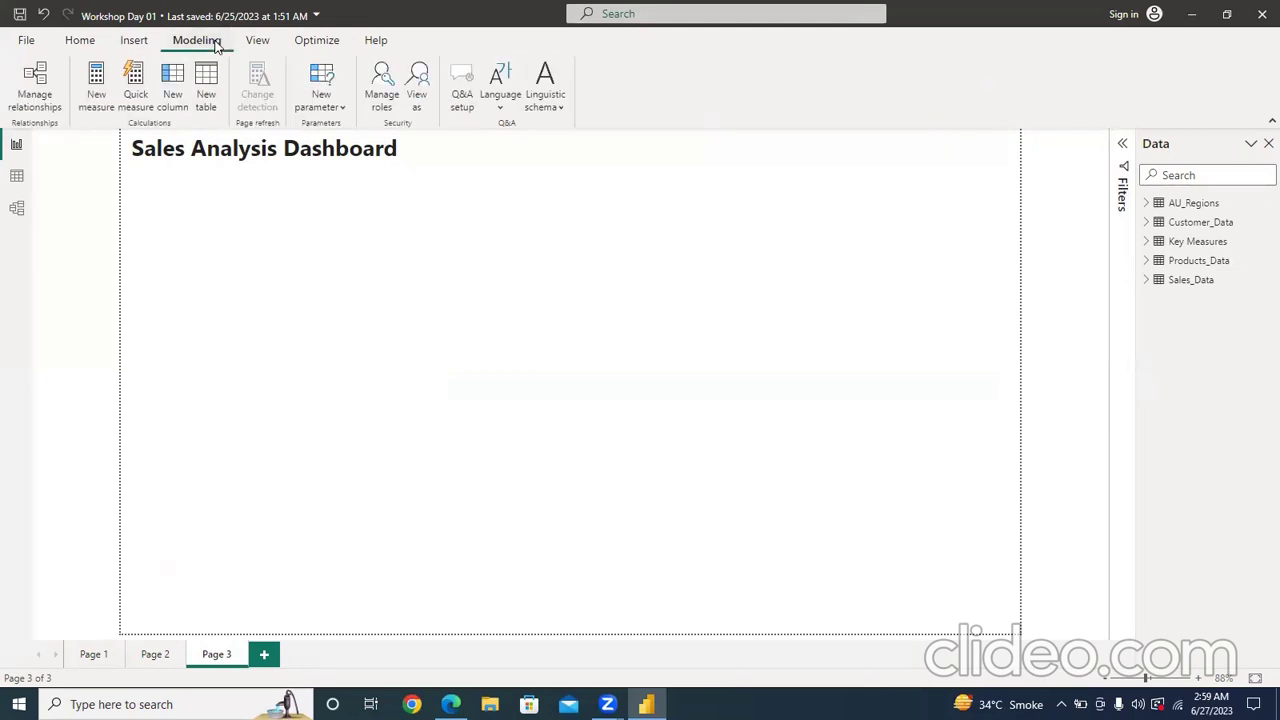
pyautogui.click(202, 113)
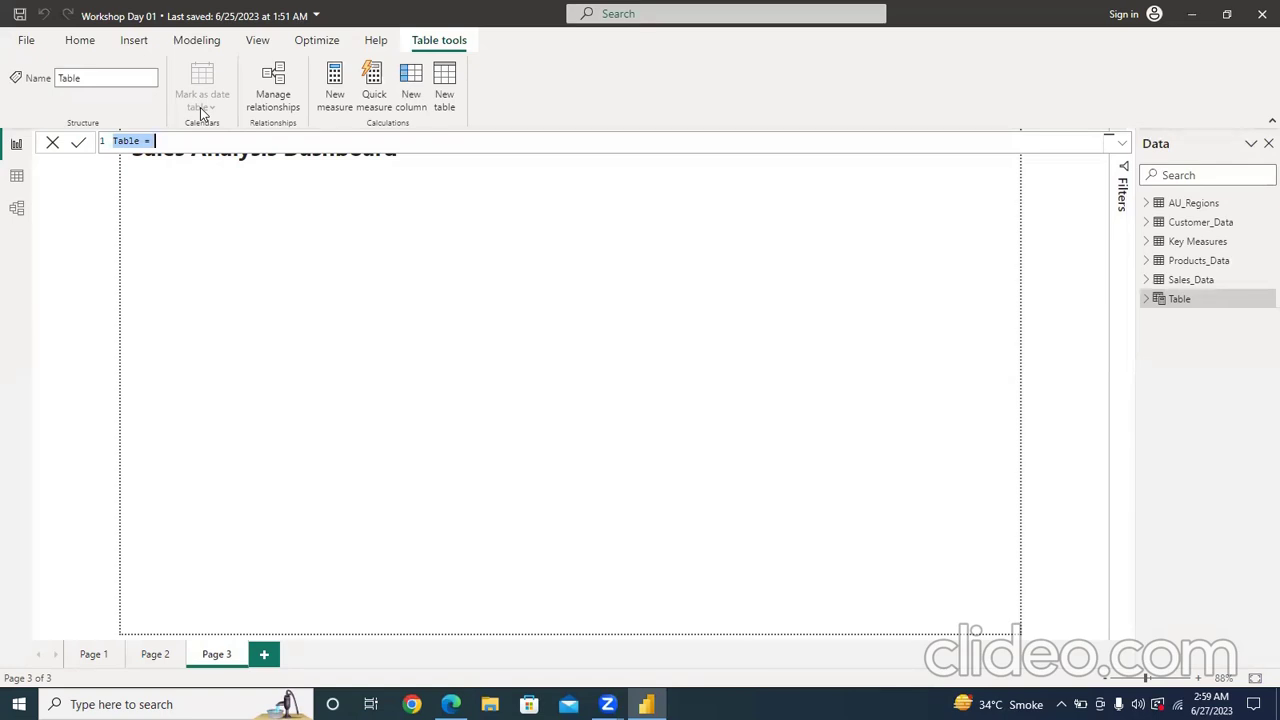
pyautogui.write('Dates= Cal')
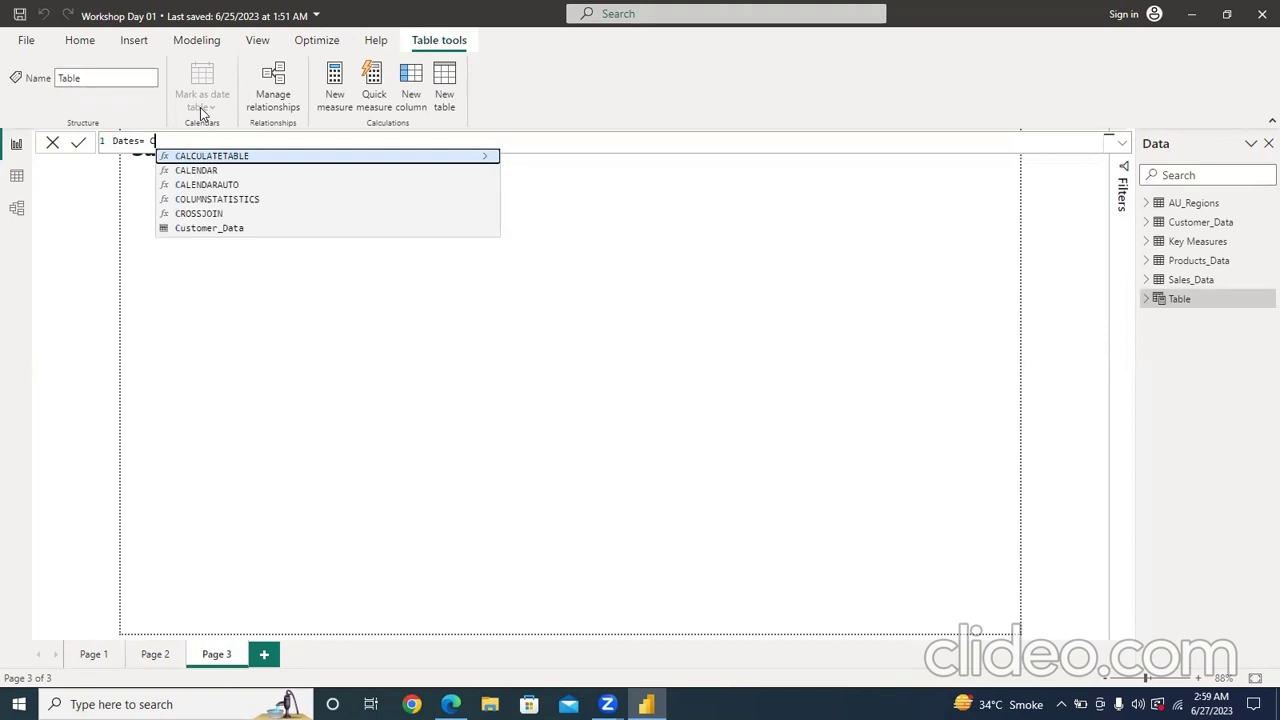
pyautogui.press('Down')
pyautogui.press('Down')
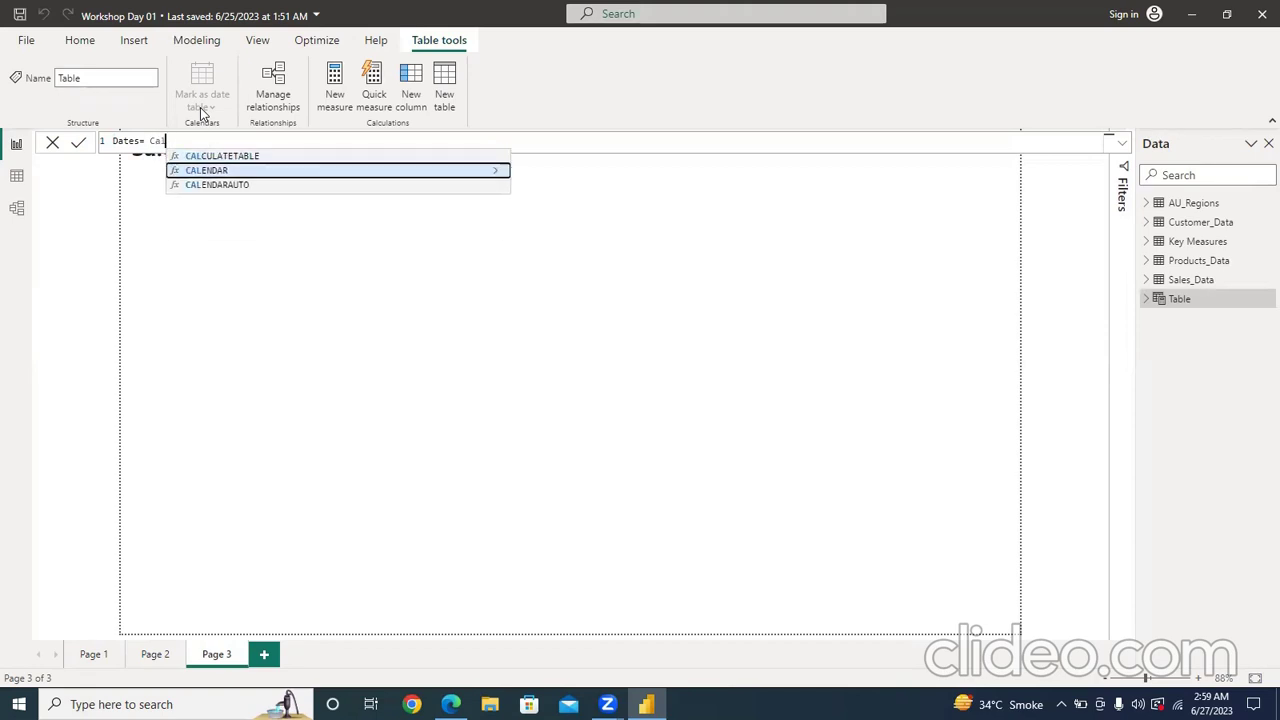
pyautogui.press('Tab')
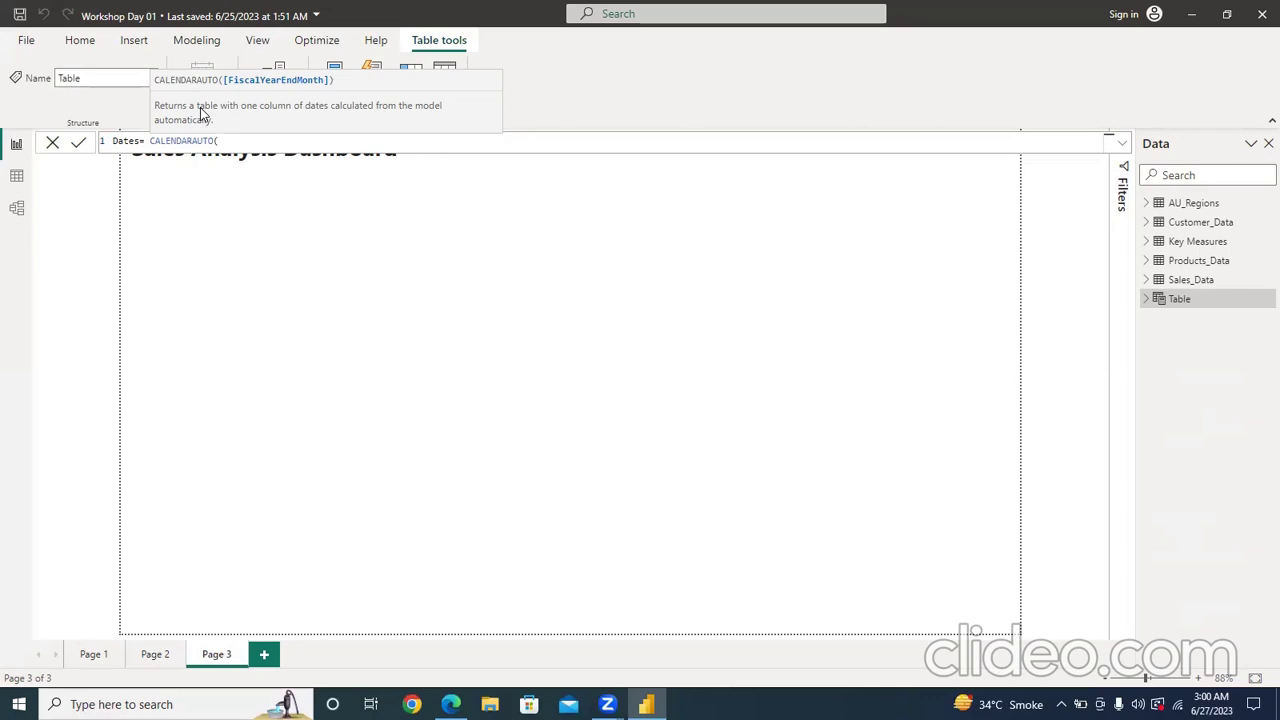
pyautogui.write(')')
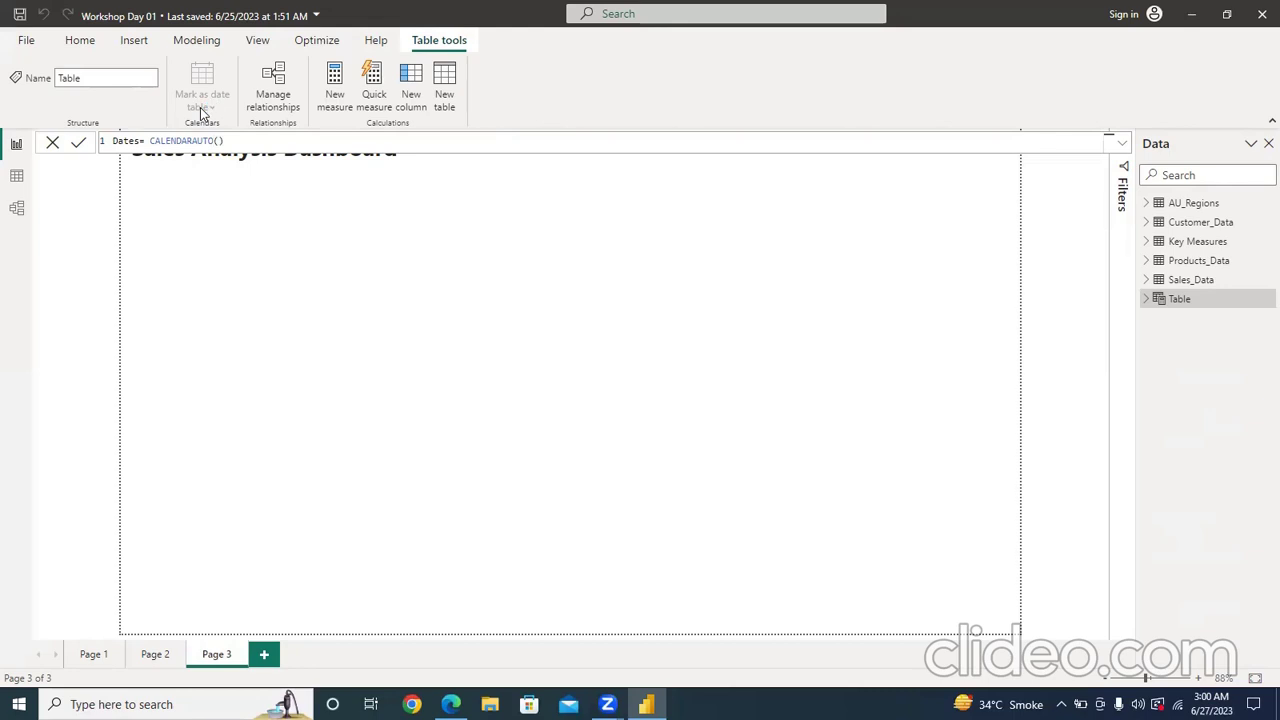
pyautogui.press('Return')
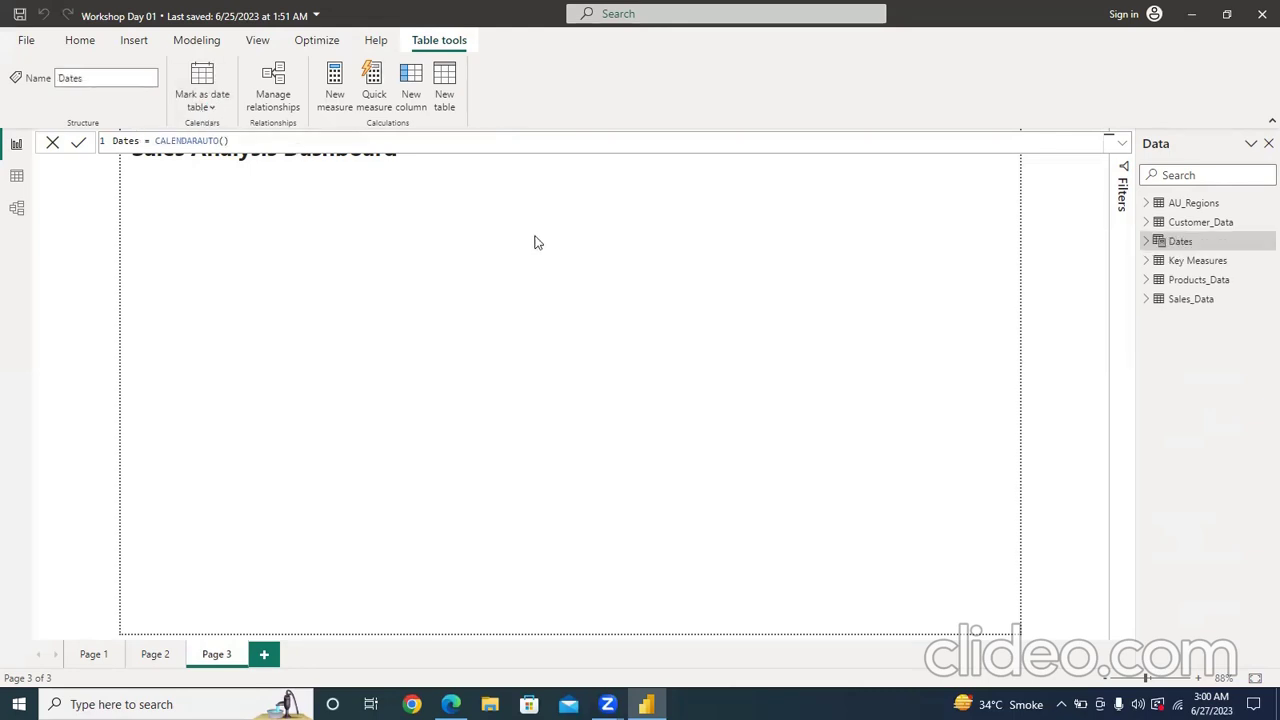
# - Expand the Dates table down to its Date Hierarchy to examine the levels it contains
pyautogui.click(1147, 242)
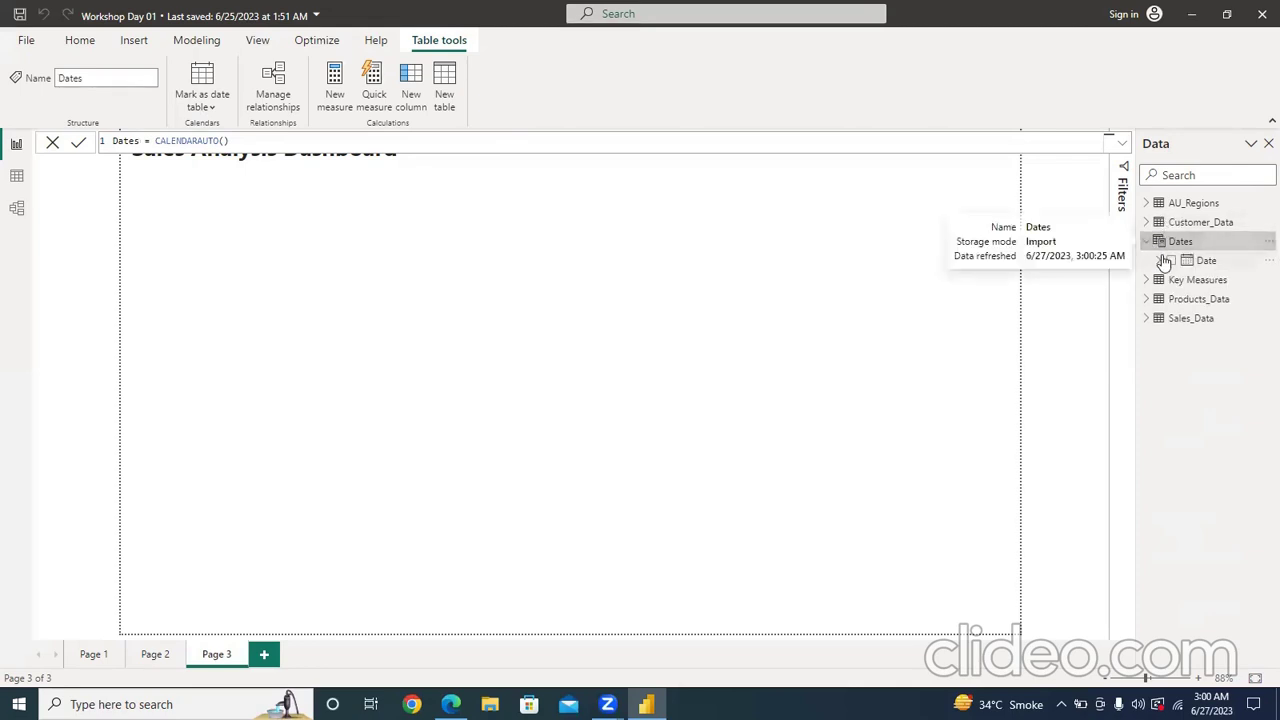
pyautogui.click(1158, 260)
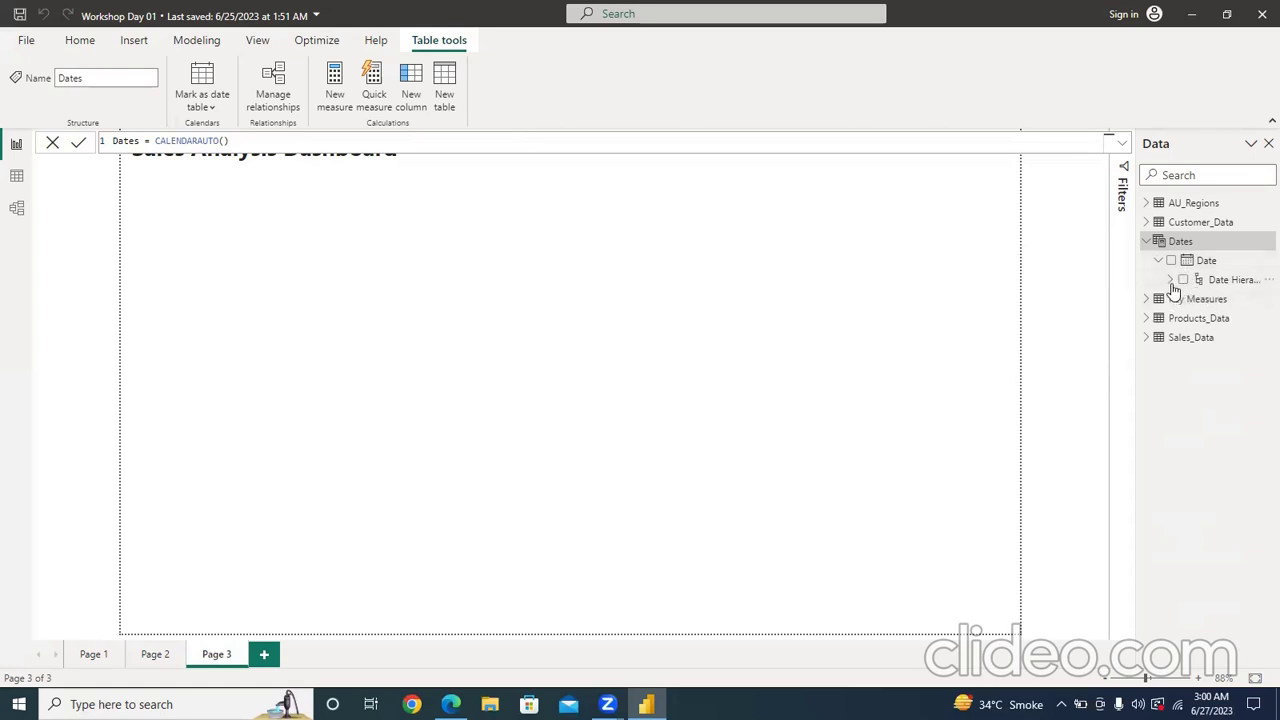
pyautogui.click(1170, 280)
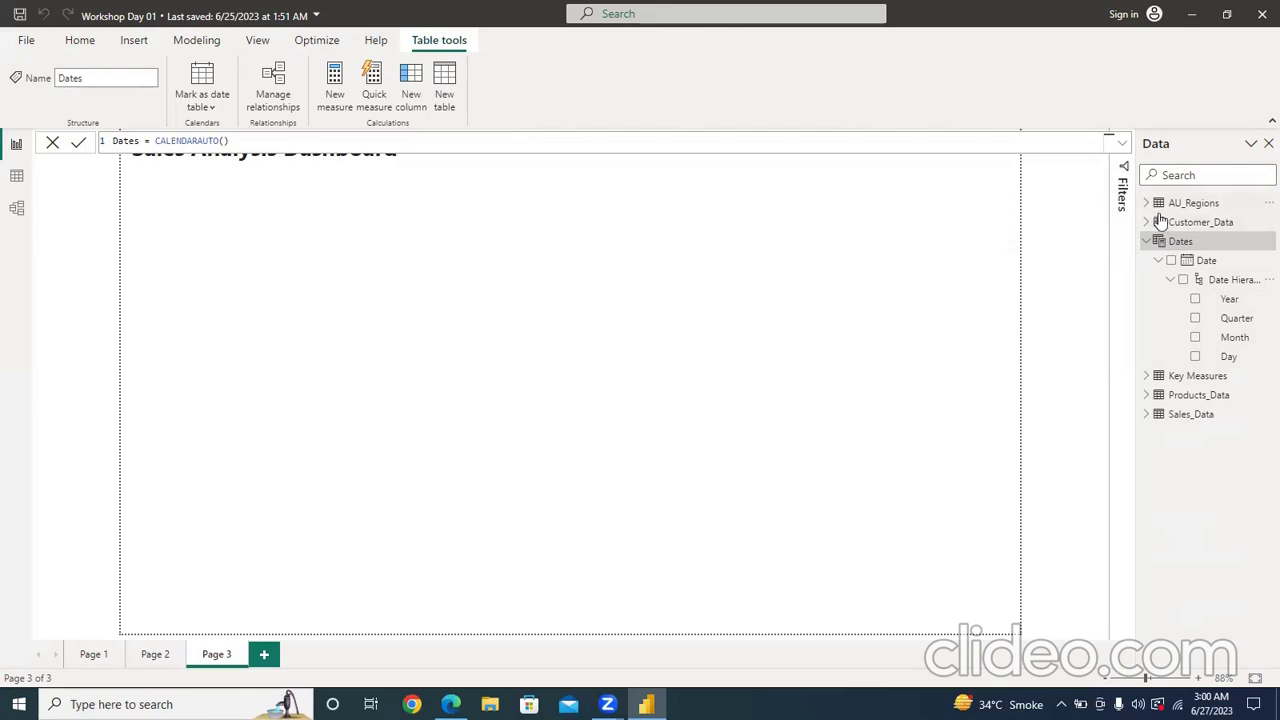
pyautogui.moveTo(1162, 213)
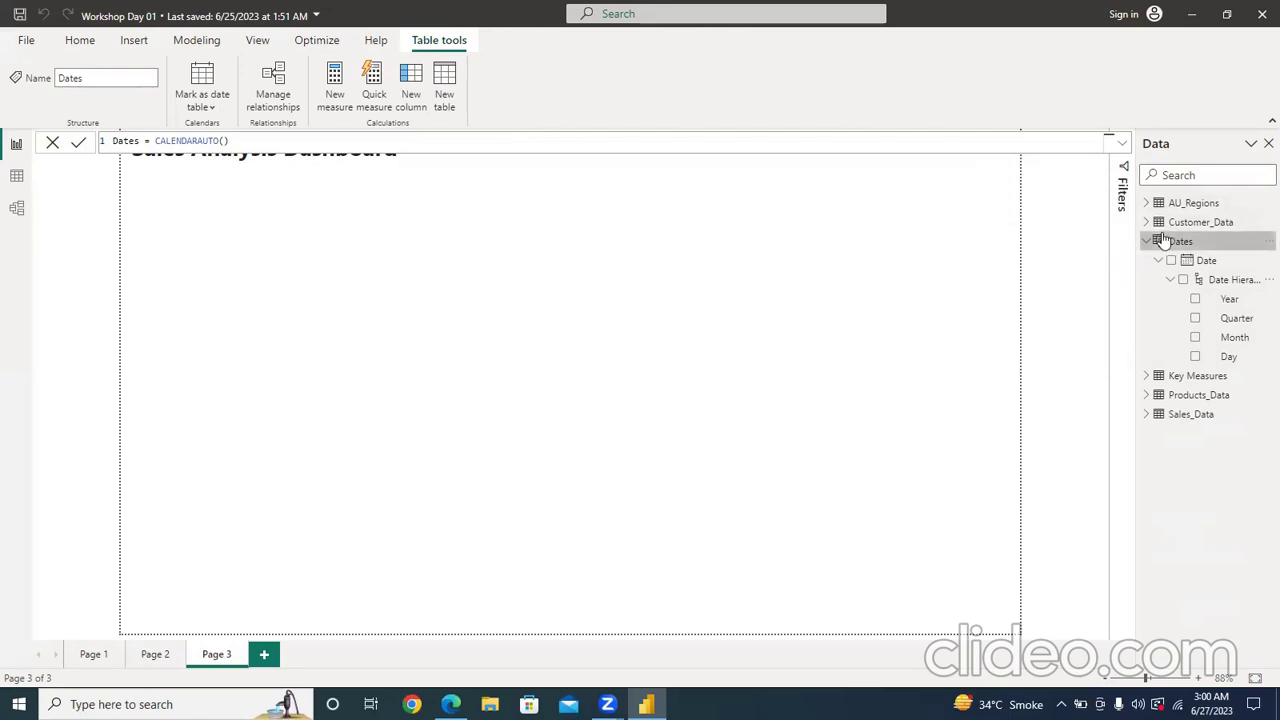
pyautogui.moveTo(1162, 245)
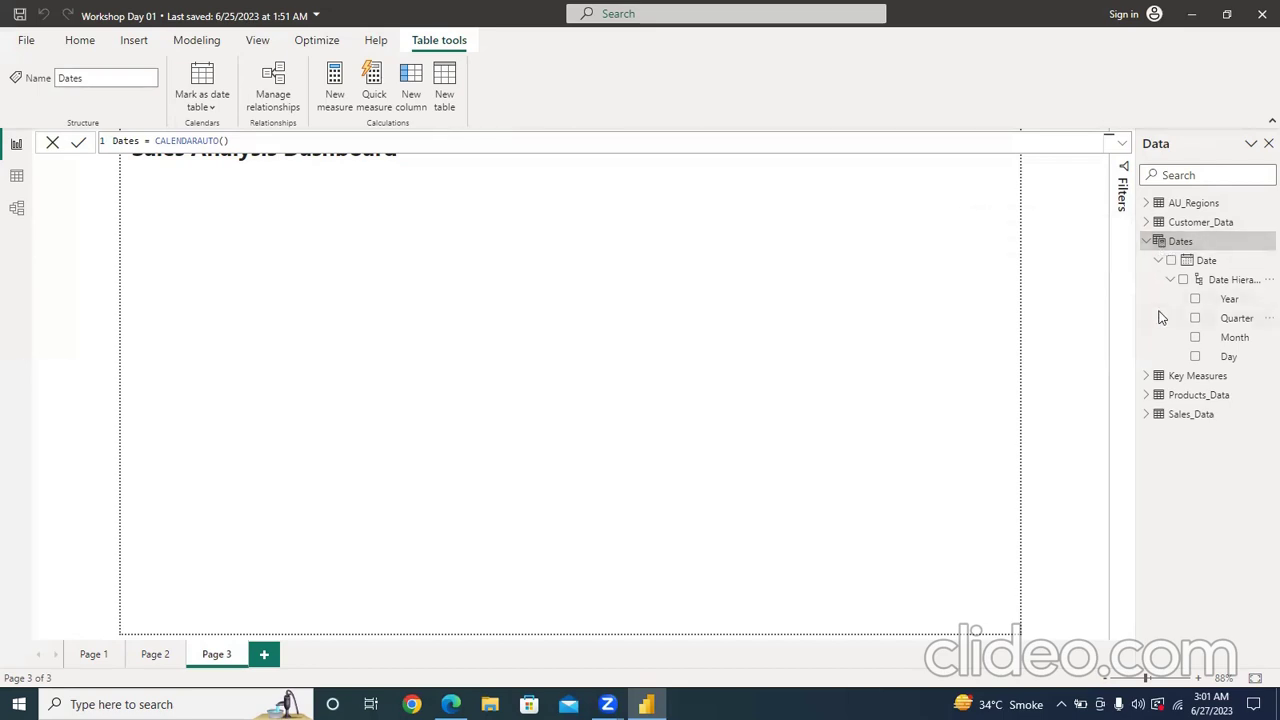
# - Expand the Key Measures table and hide its Column1 field
pyautogui.click(1146, 375)
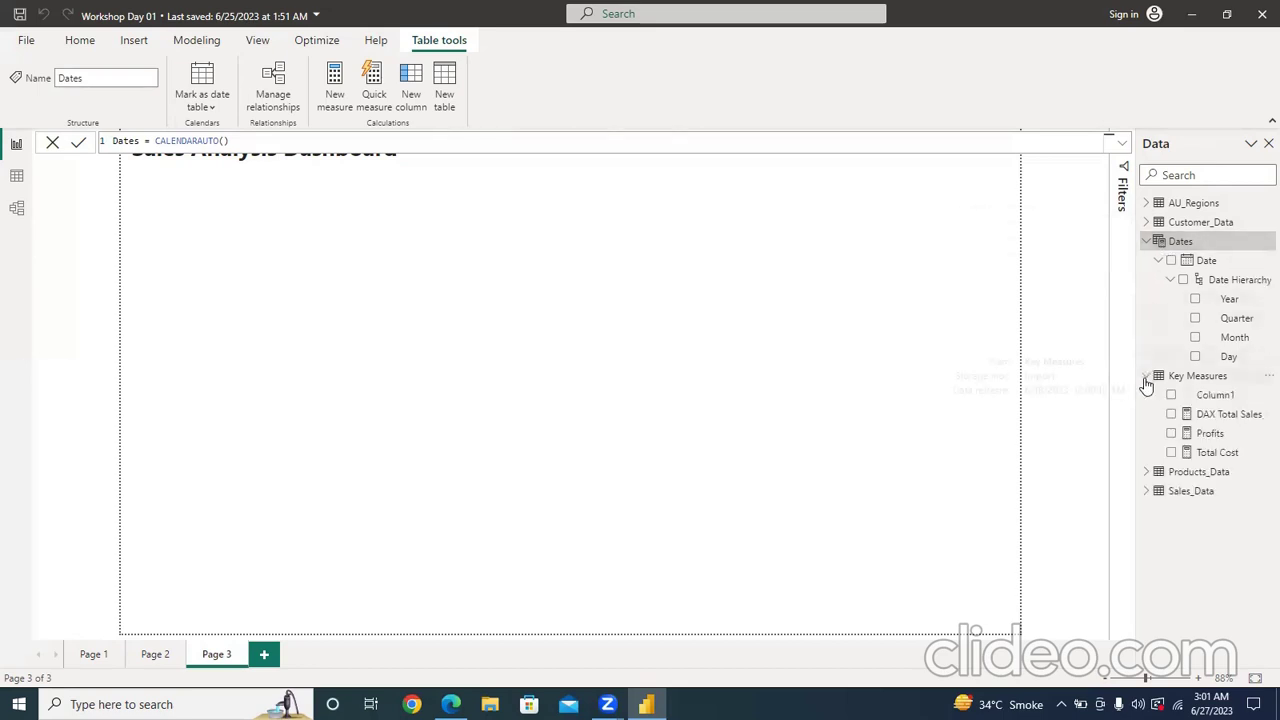
pyautogui.click(1192, 396)
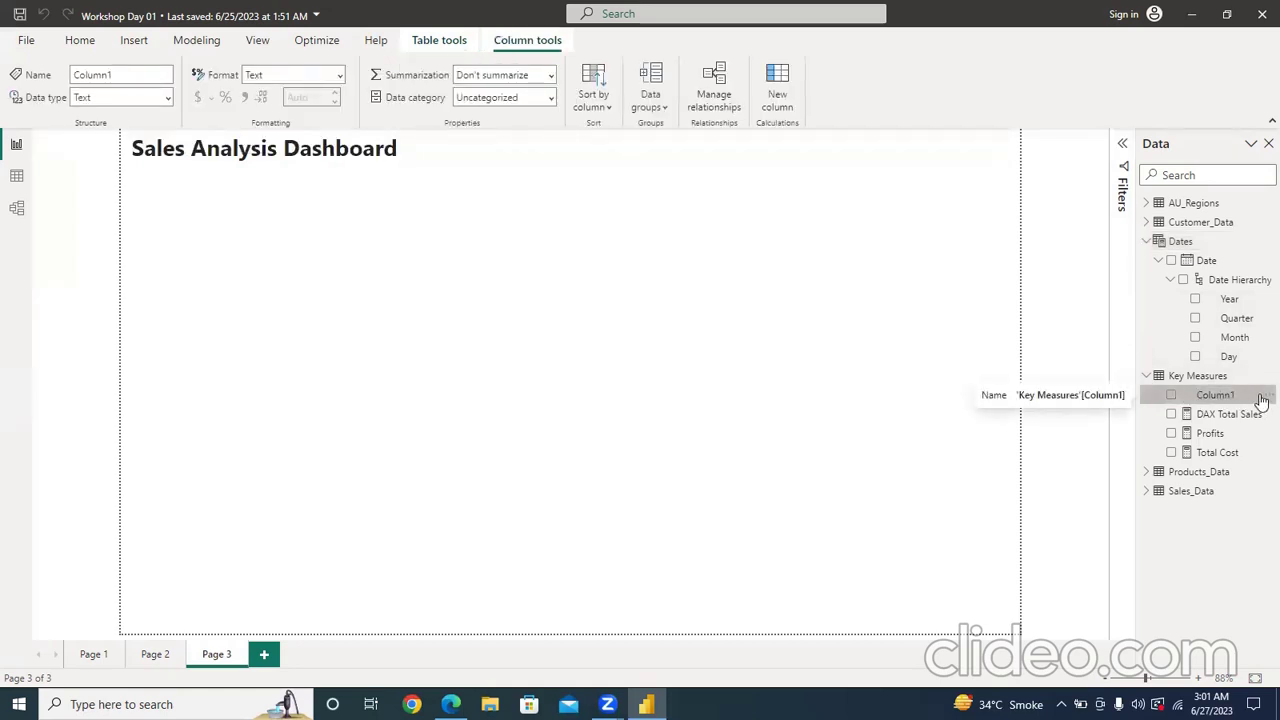
pyautogui.click(1261, 401)
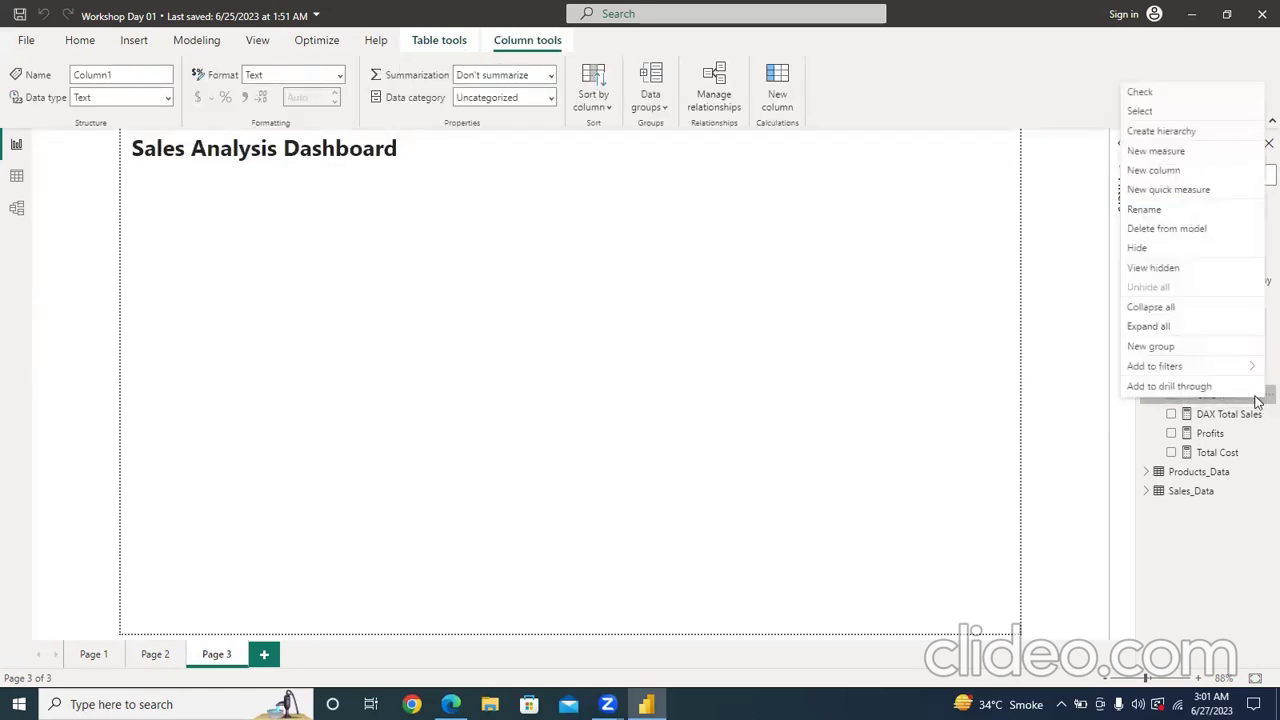
pyautogui.click(1205, 247)
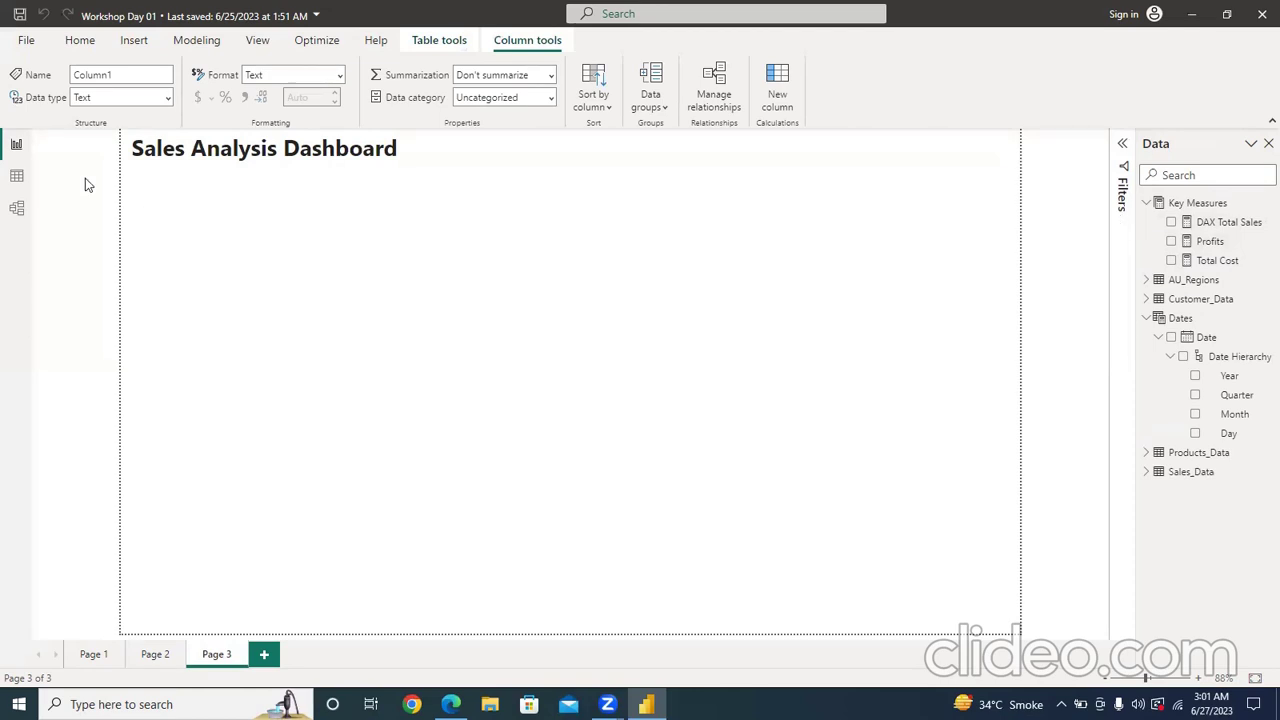
# - Switch to the model diagram and move the Dates table to between Customer_Data and Key Measures
pyautogui.click(31, 203)
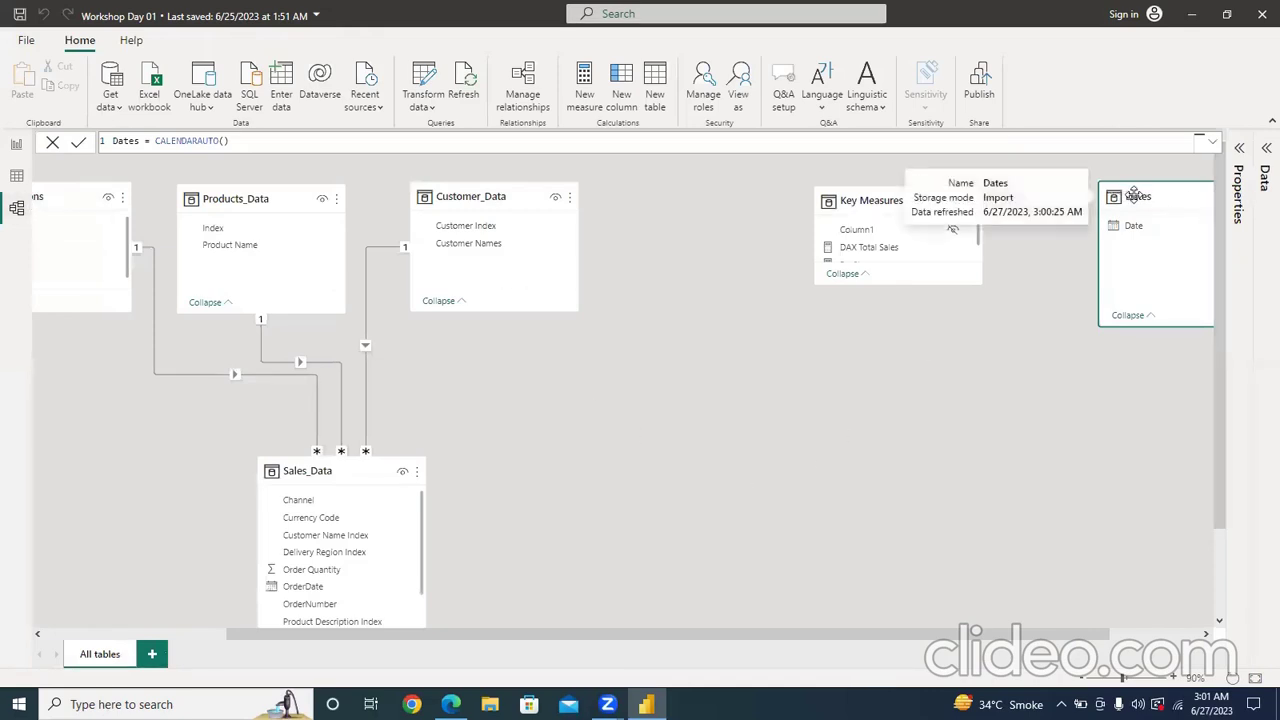
pyautogui.moveTo(1150, 226); pyautogui.dragTo(913, 199)
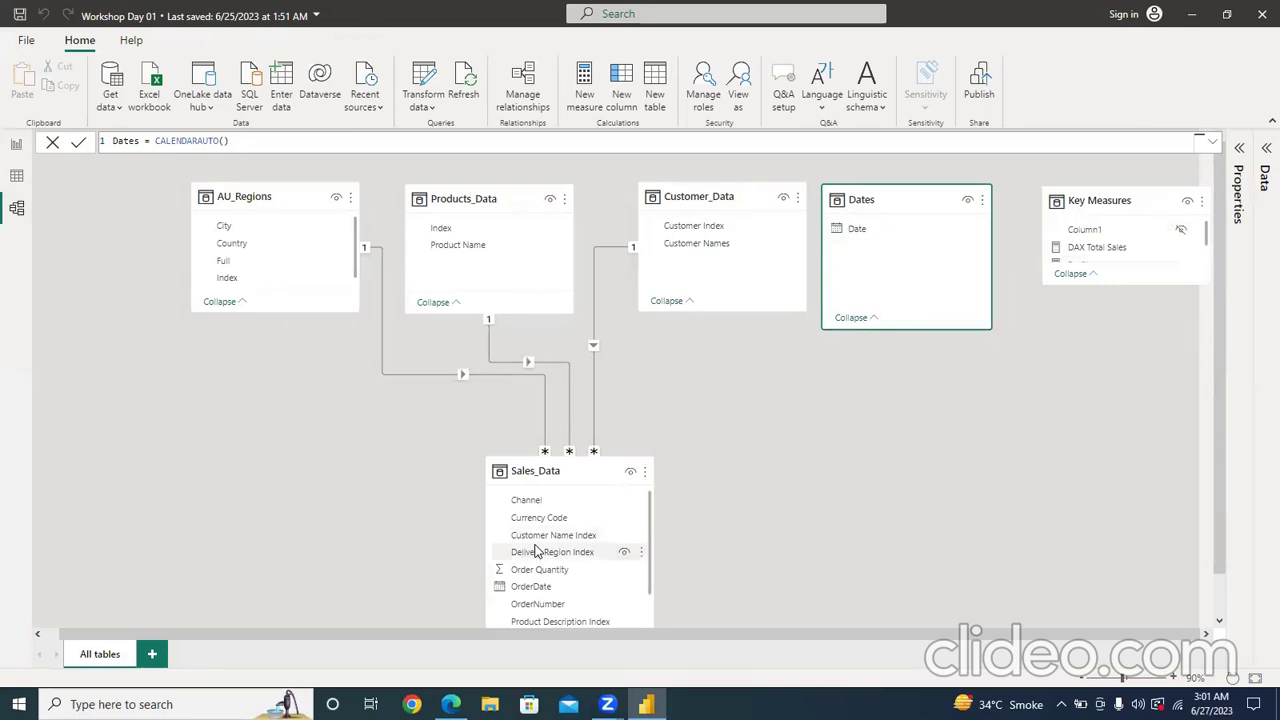
# - Relate OrderDate in Sales_Data to Date in Dates, and check the relationship's cardinality and cross filter direction
pyautogui.scroll(-2, 536, 551)
pyautogui.moveTo(535, 545); pyautogui.dragTo(872, 232)
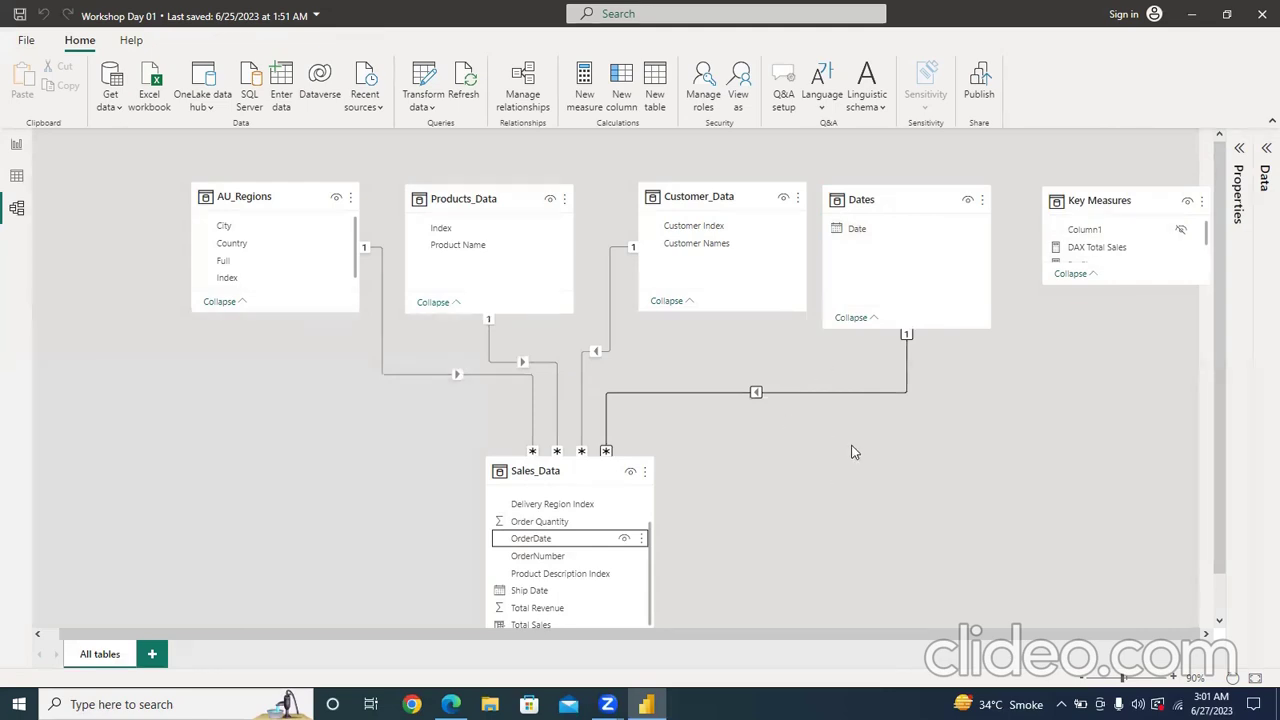
pyautogui.doubleClick(756, 394)
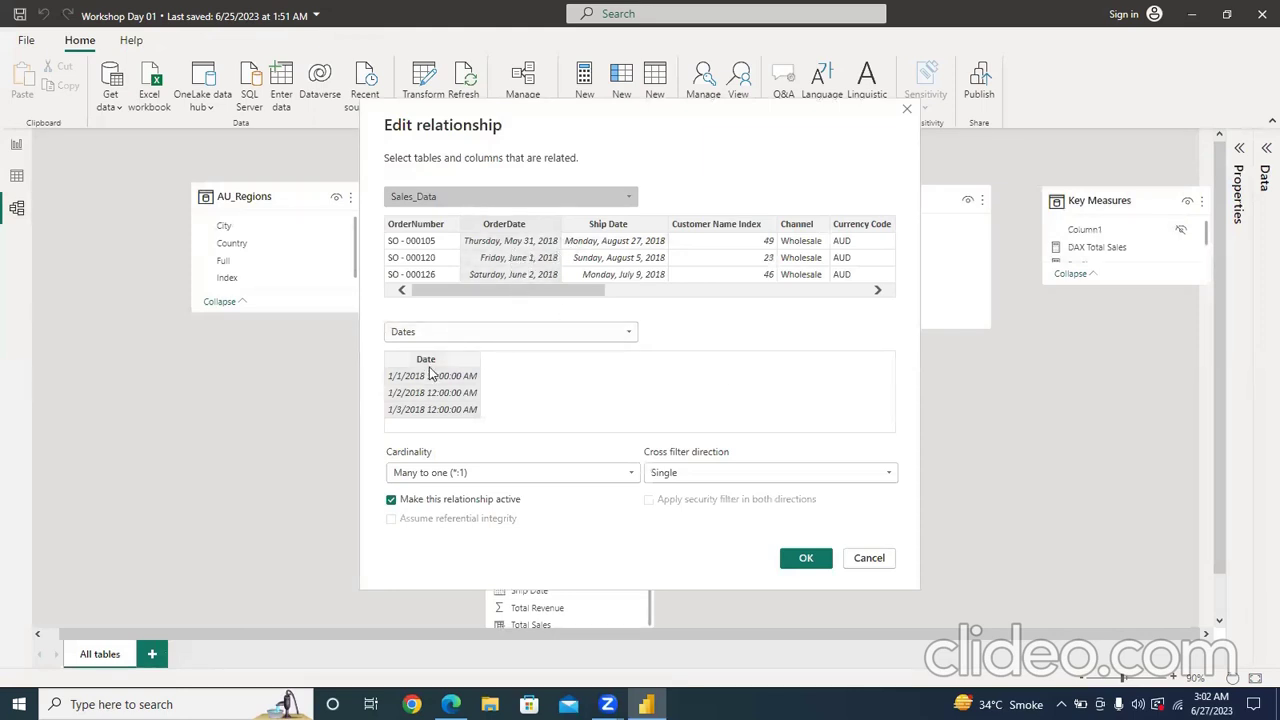
pyautogui.click(806, 560)
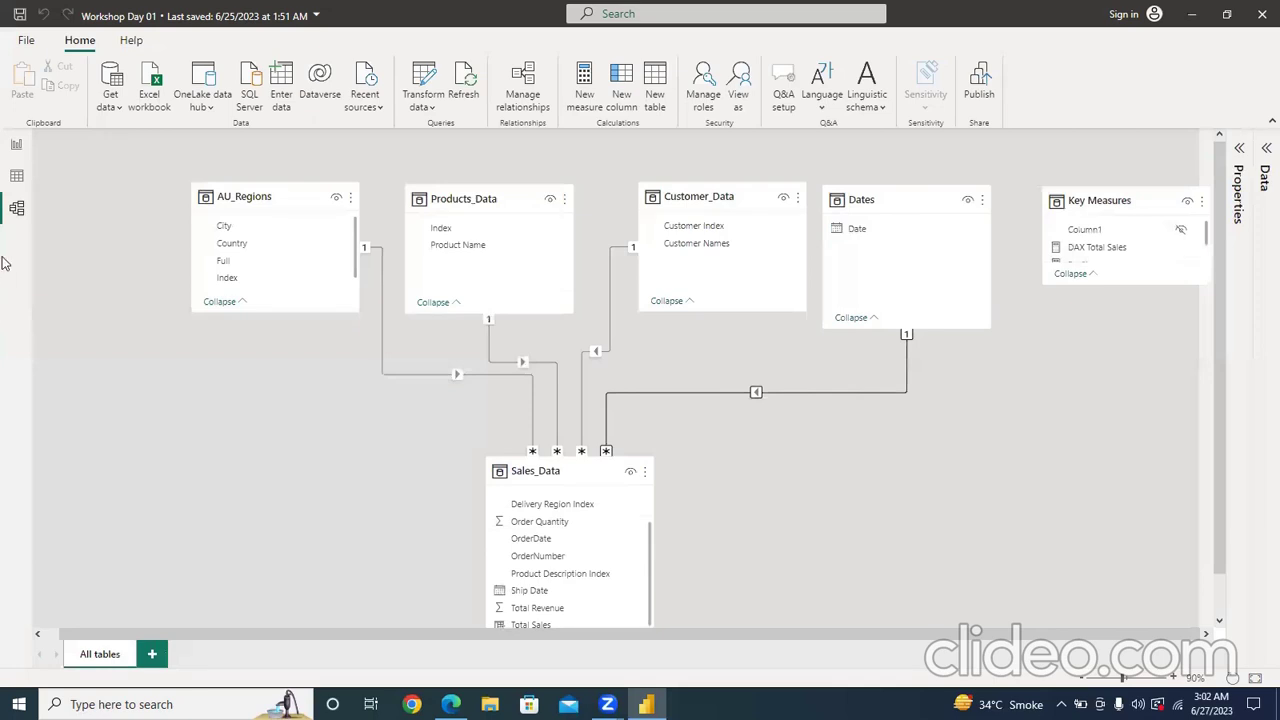
# - Set the Date column in the Dates table to the Date data type with the 14-Mar-01 (dd-mmm-yy) format
pyautogui.click(16, 190)
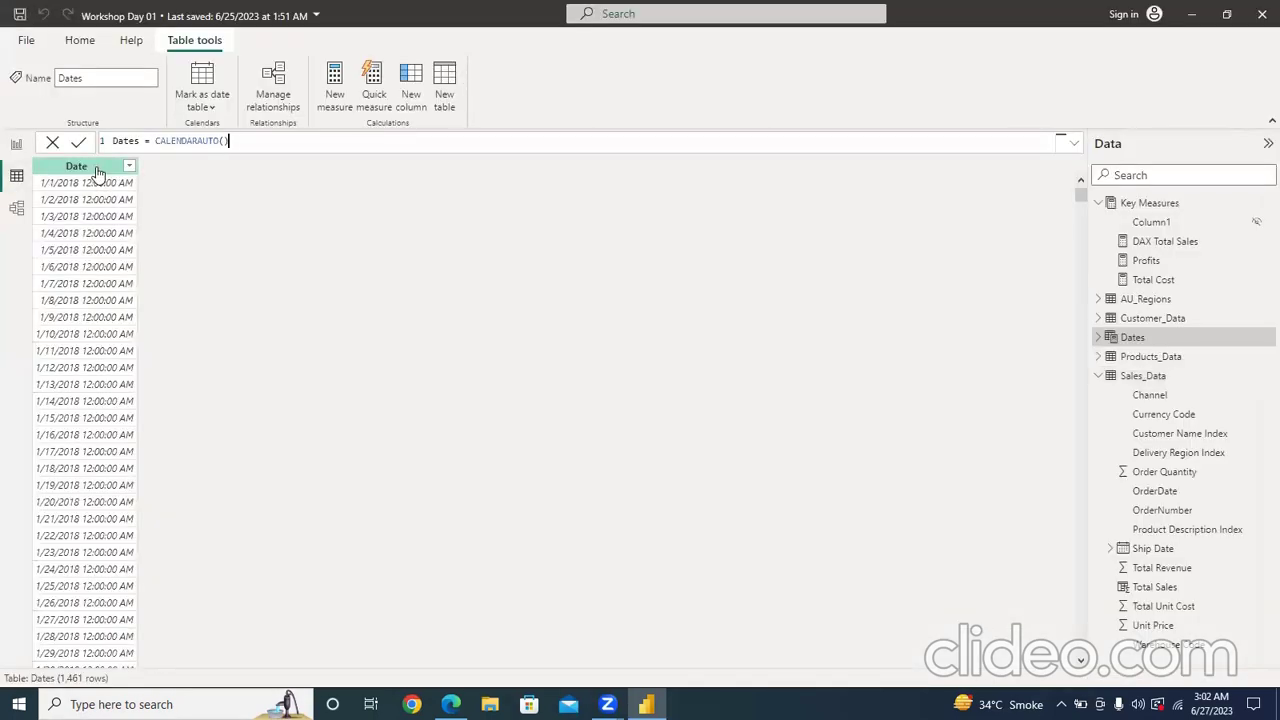
pyautogui.click(98, 170)
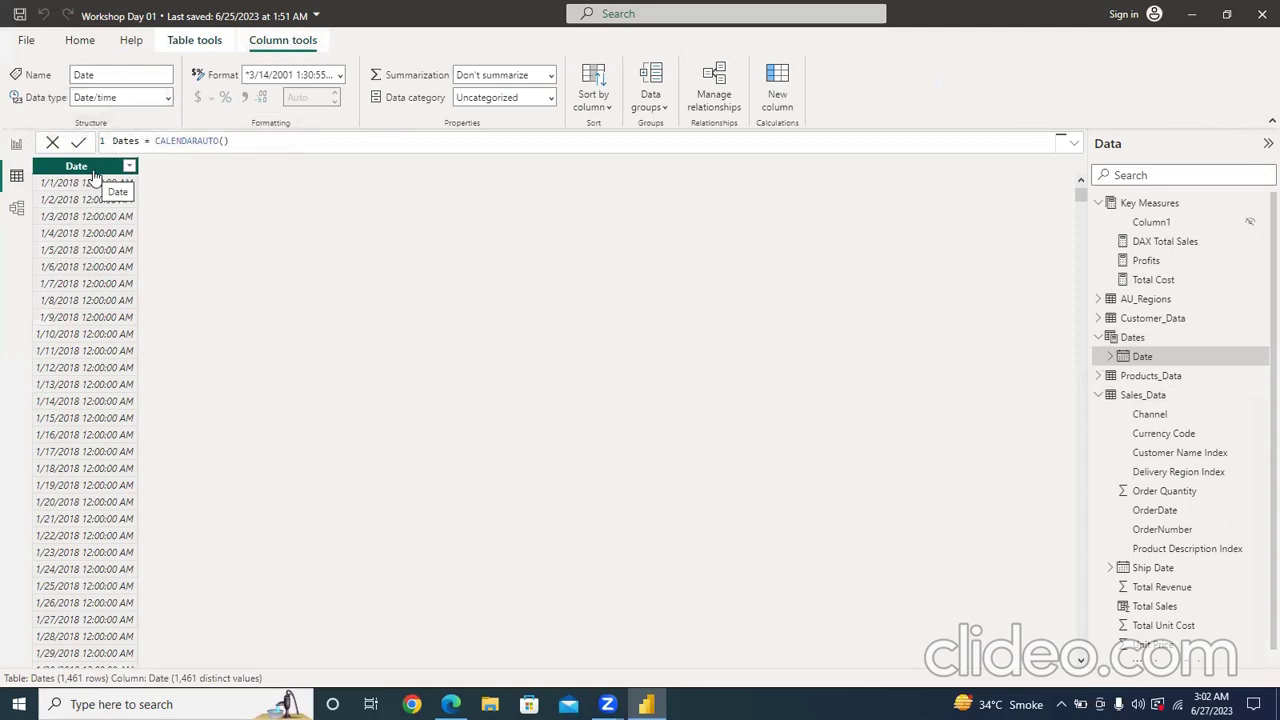
pyautogui.click(166, 100)
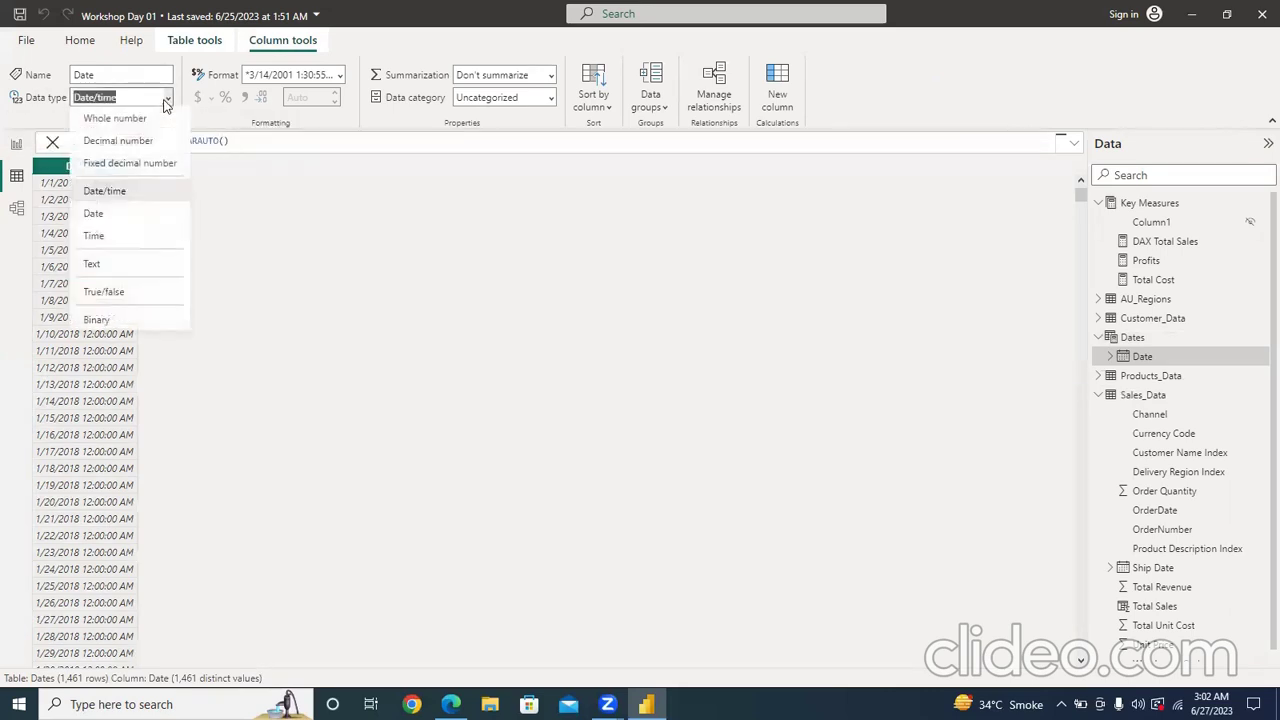
pyautogui.click(130, 214)
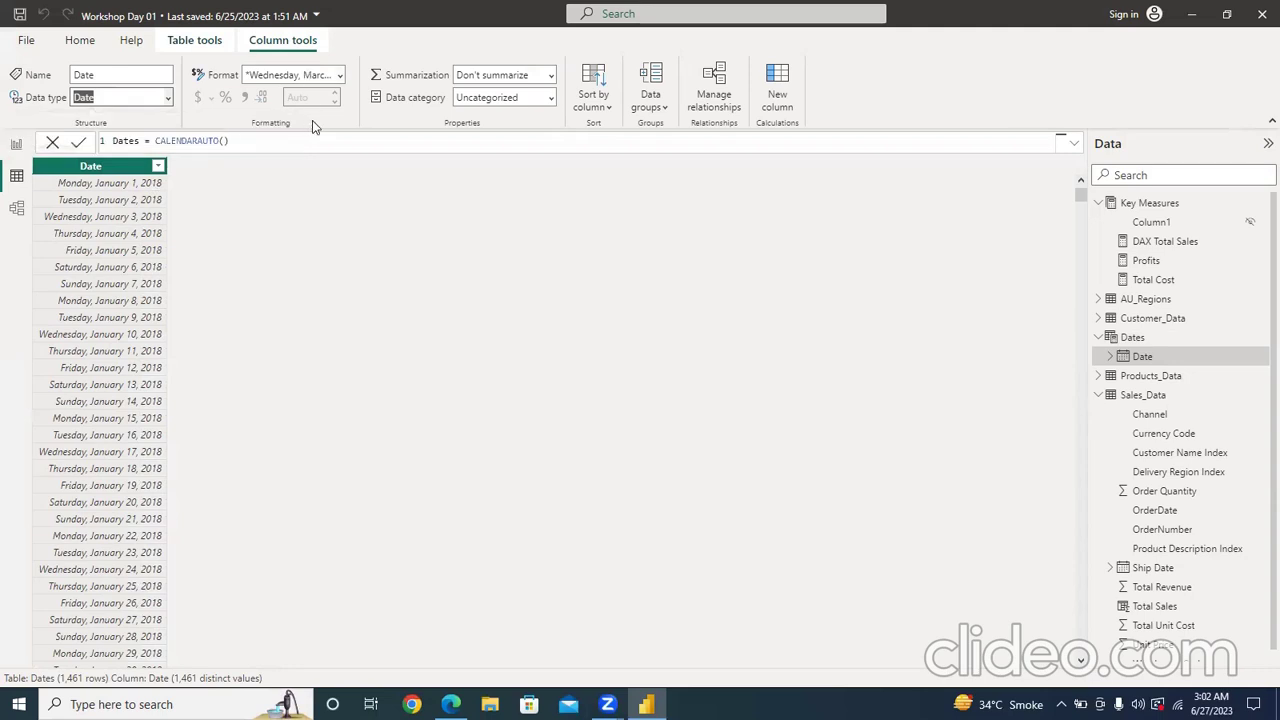
pyautogui.click(339, 76)
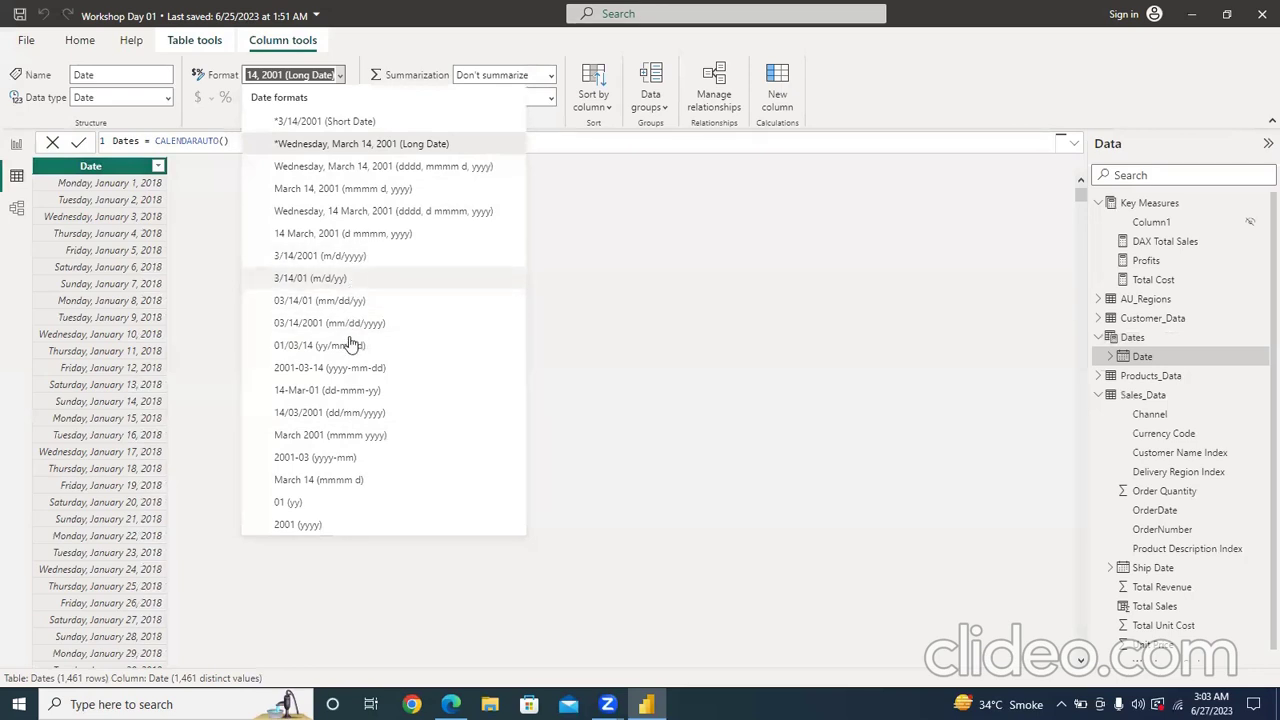
pyautogui.click(341, 392)
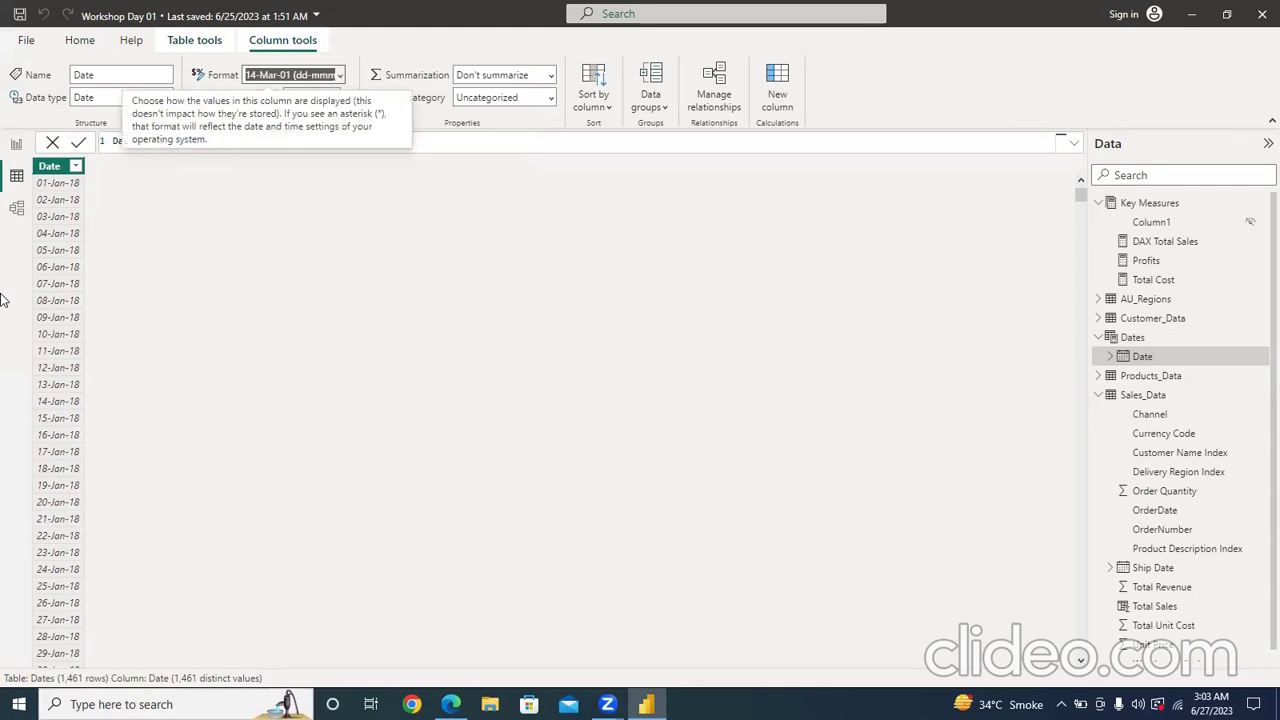
# - Return to the Sales Analysis Dashboard page, add a visual of Month from the Dates hierarchy, and enlarge it to fit all months
pyautogui.click(16, 208)
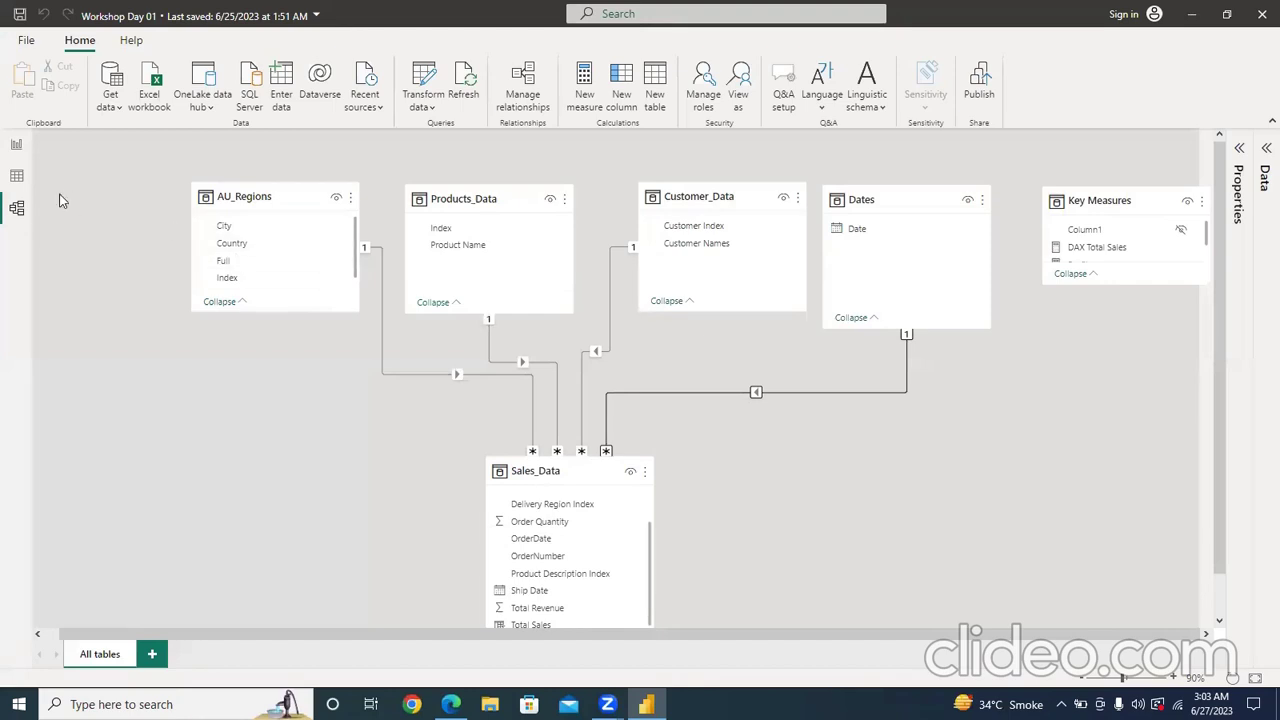
pyautogui.click(17, 176)
pyautogui.click(18, 146)
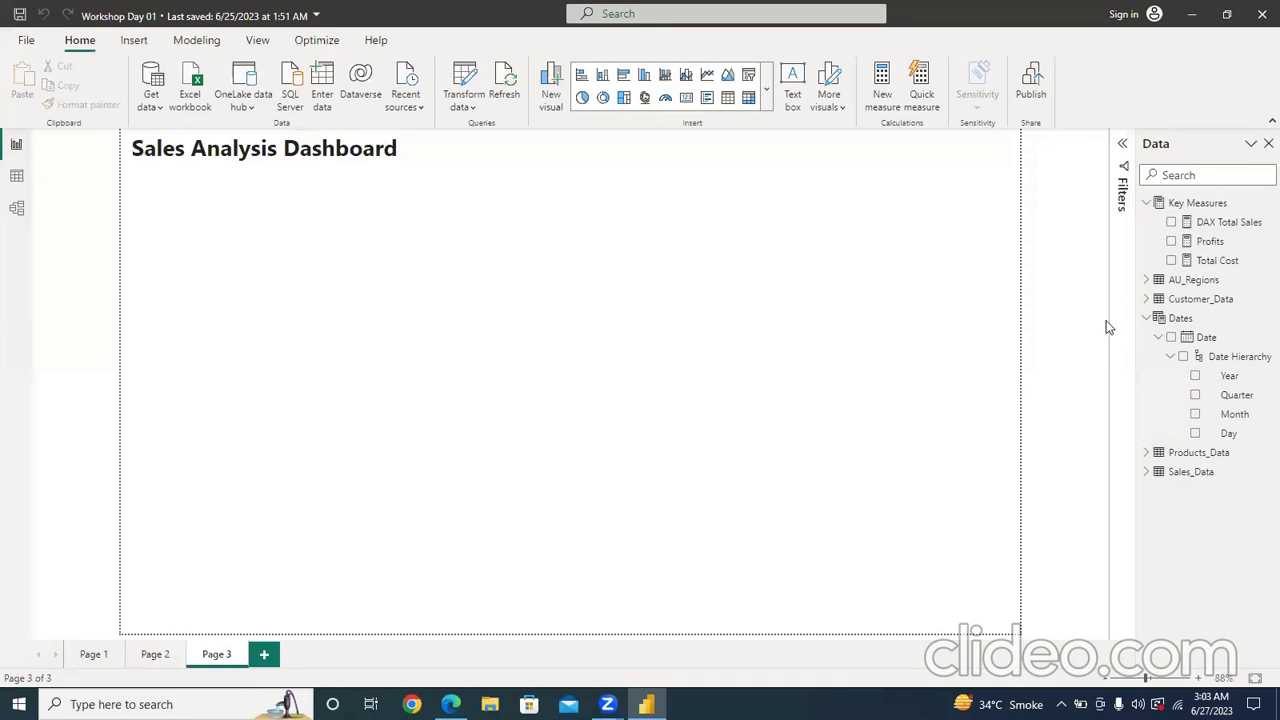
pyautogui.click(1195, 415)
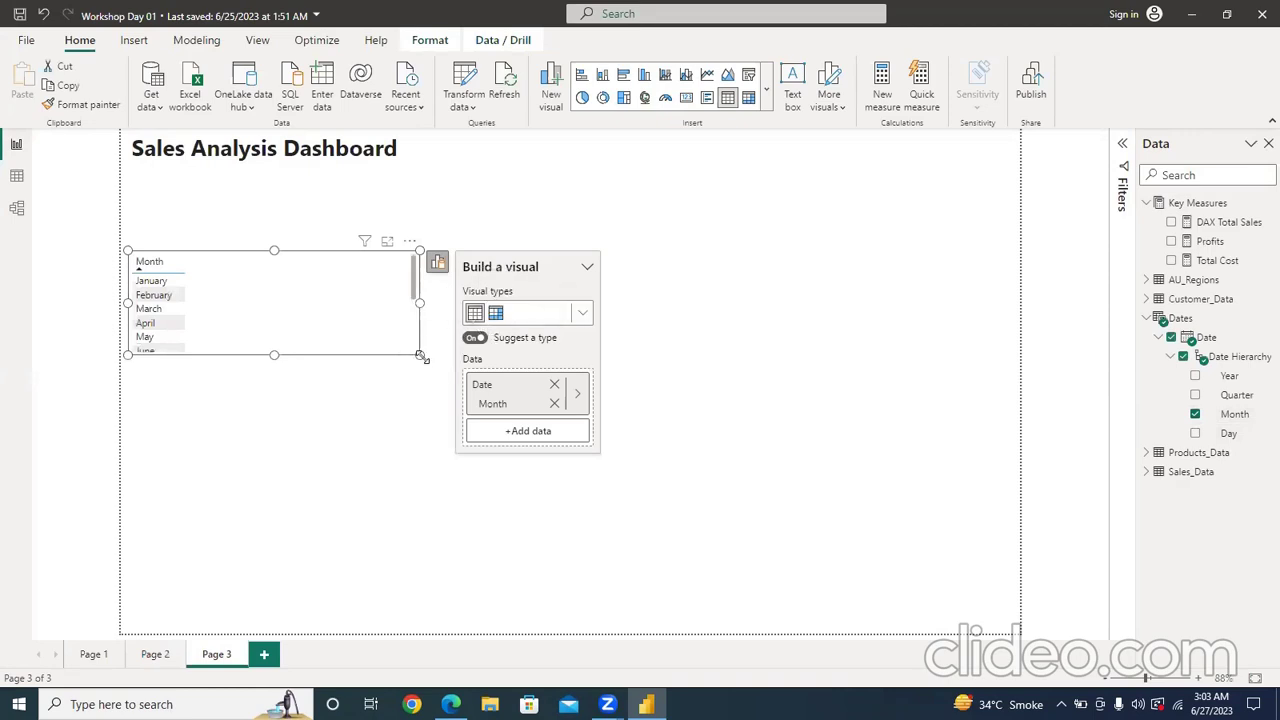
pyautogui.moveTo(420, 355); pyautogui.dragTo(493, 540)
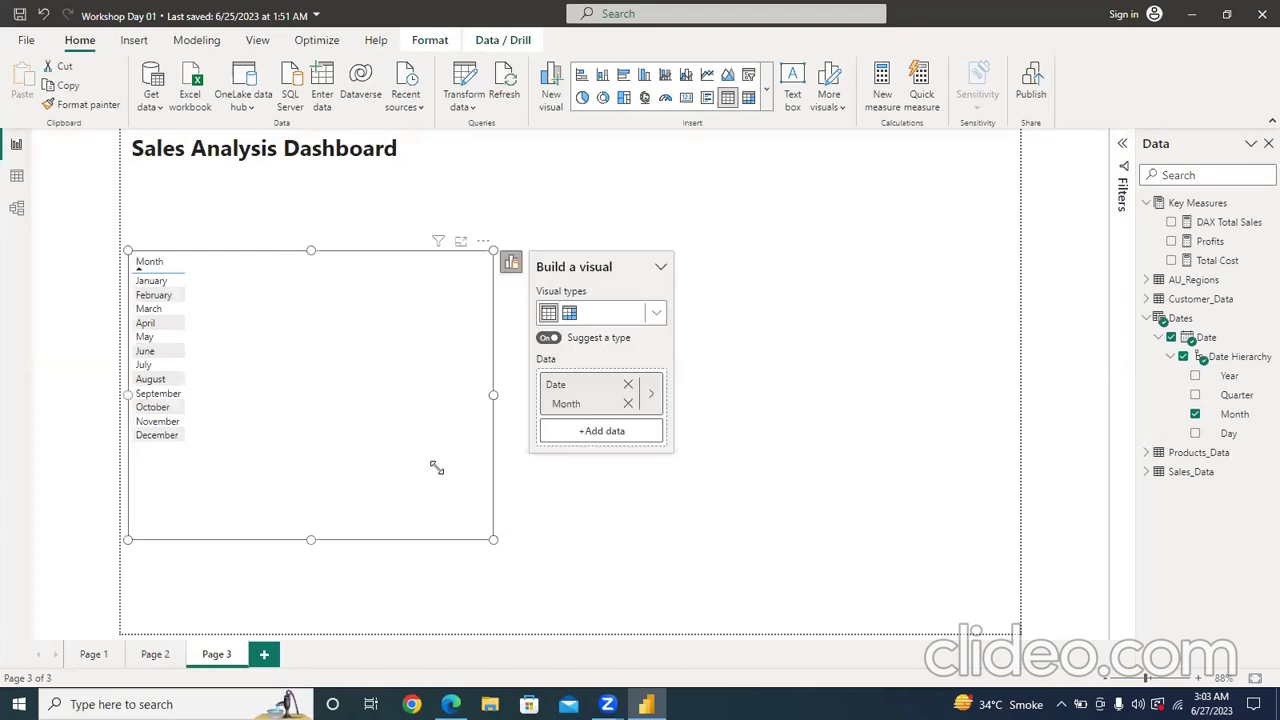
# - Add the DAX Total Sales measure from Key Measures to the Month visual
pyautogui.click(578, 432)
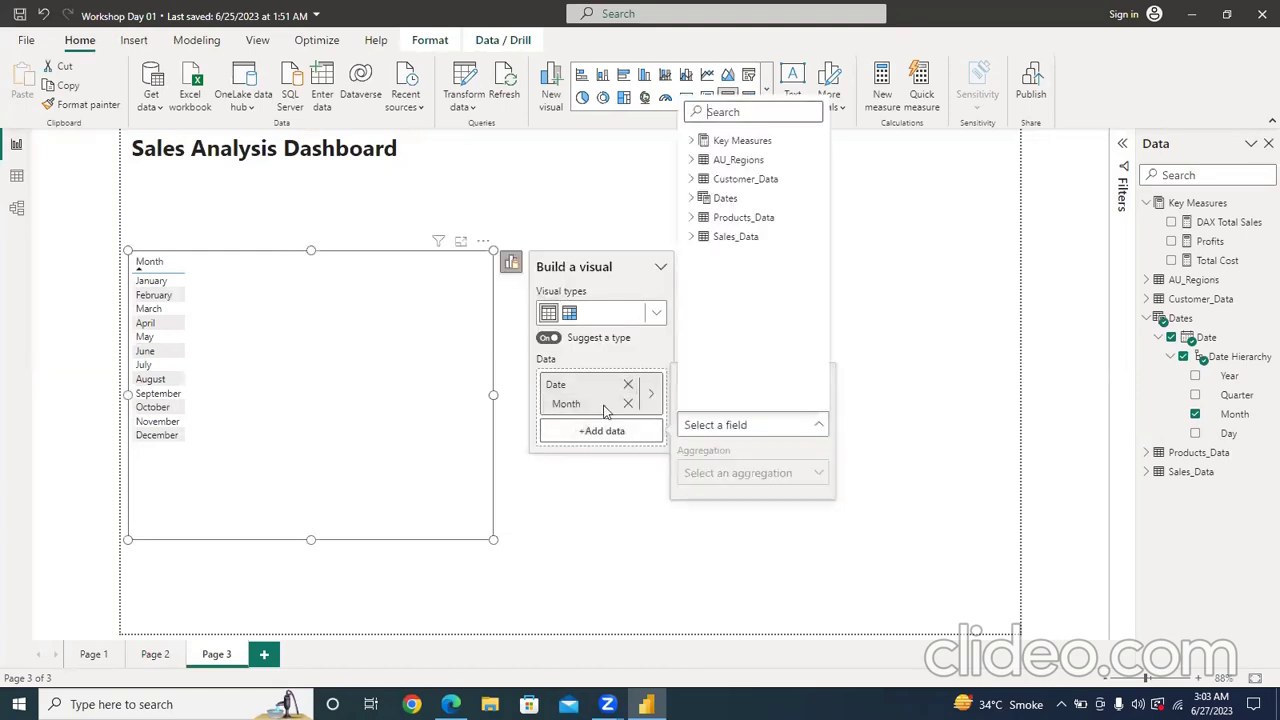
pyautogui.click(692, 238)
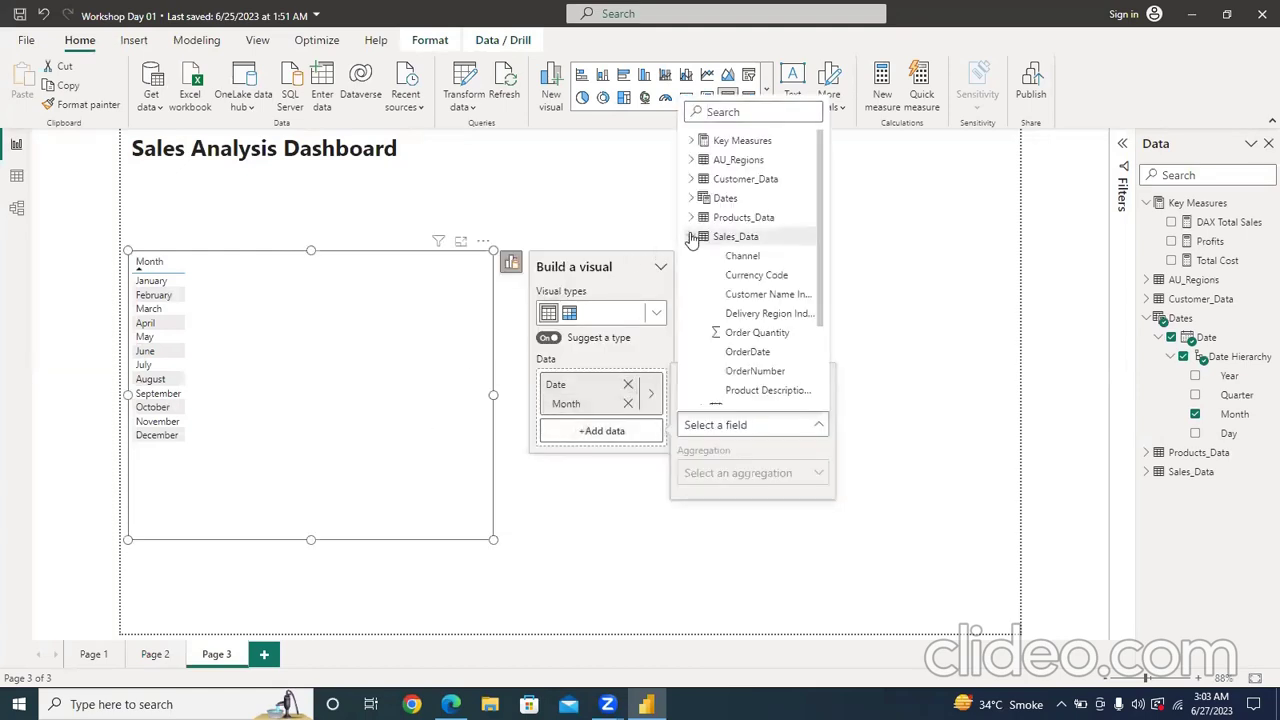
pyautogui.click(699, 142)
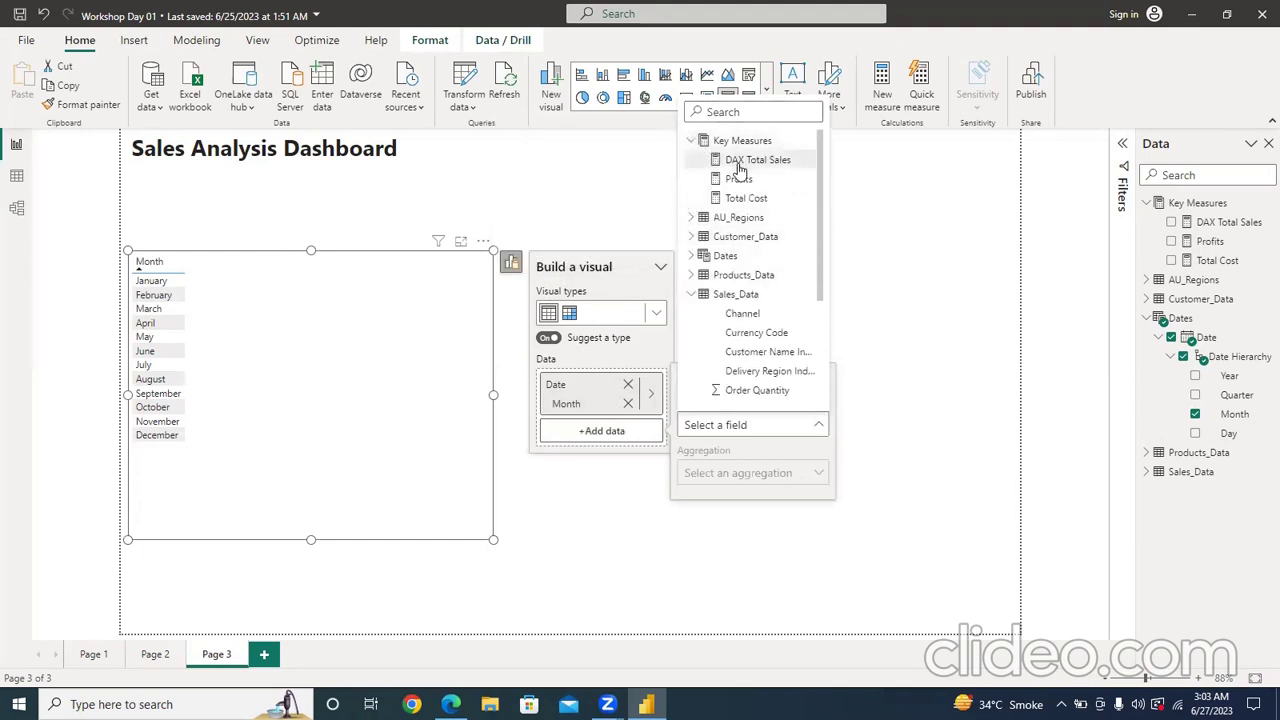
pyautogui.click(740, 162)
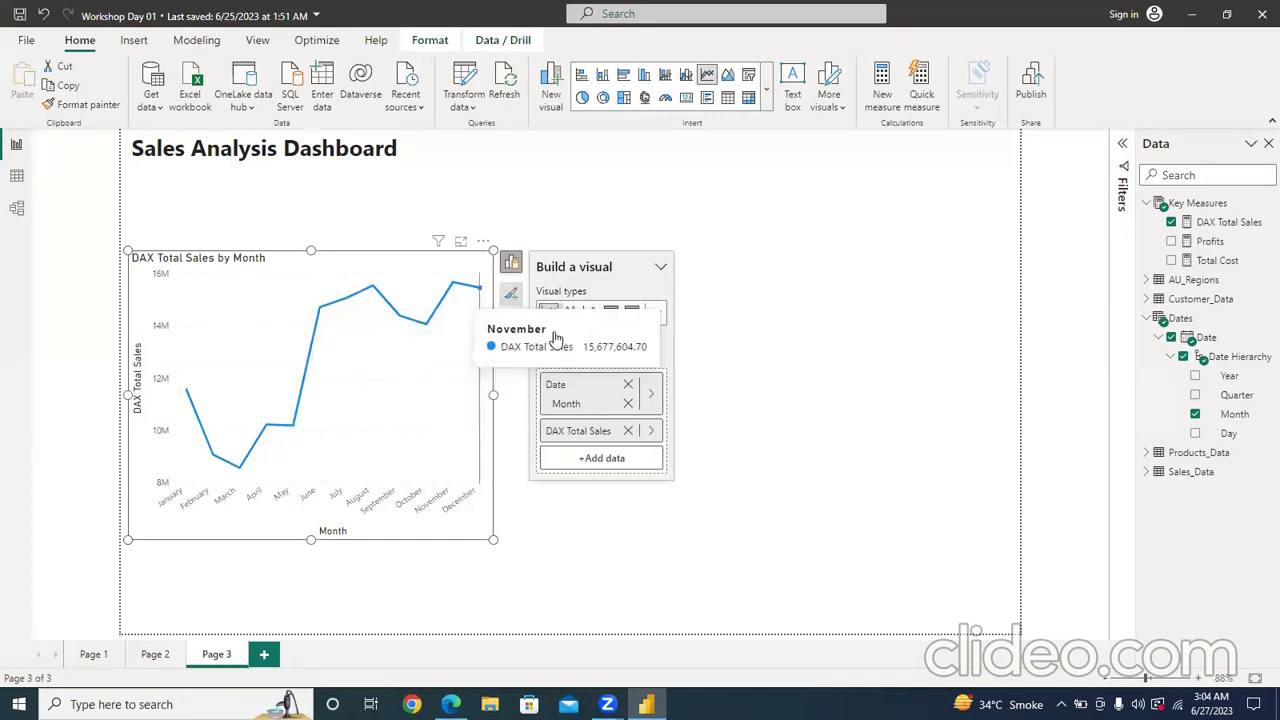
# - Show the monthly sales as a table sorted by DAX Total Sales in descending order, and change it back to a line chart
pyautogui.click(640, 315)
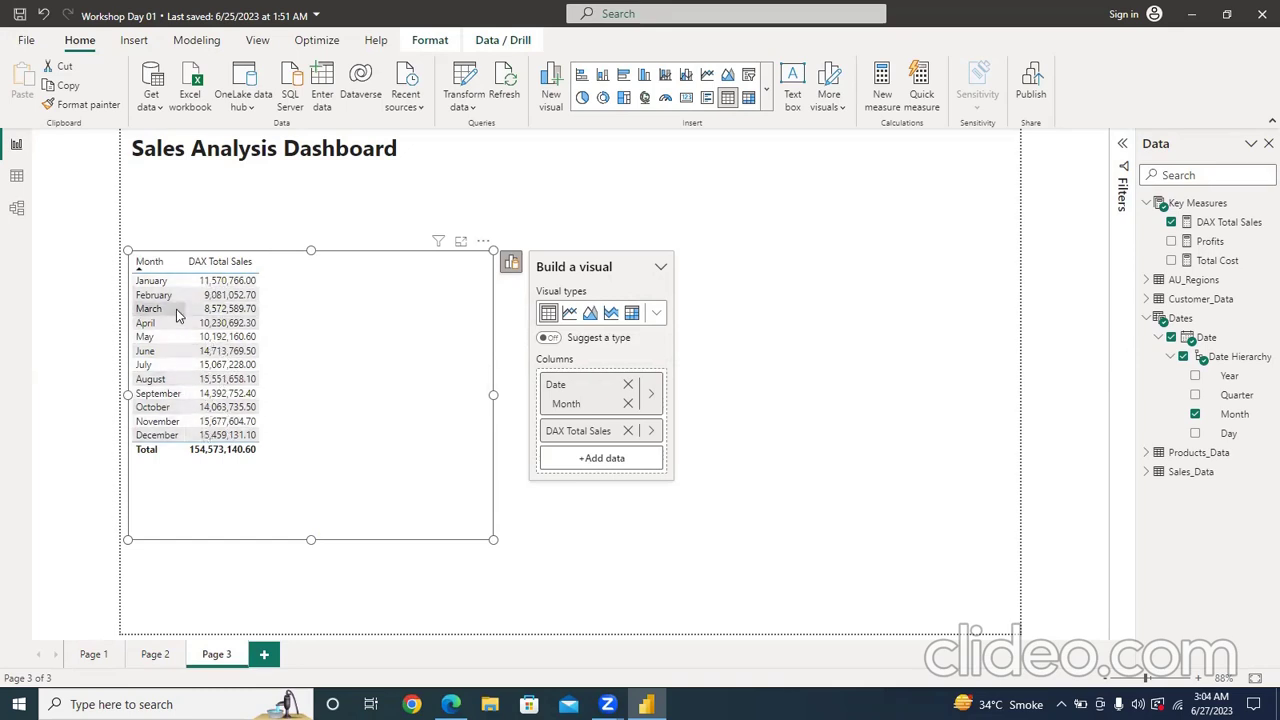
pyautogui.click(203, 264)
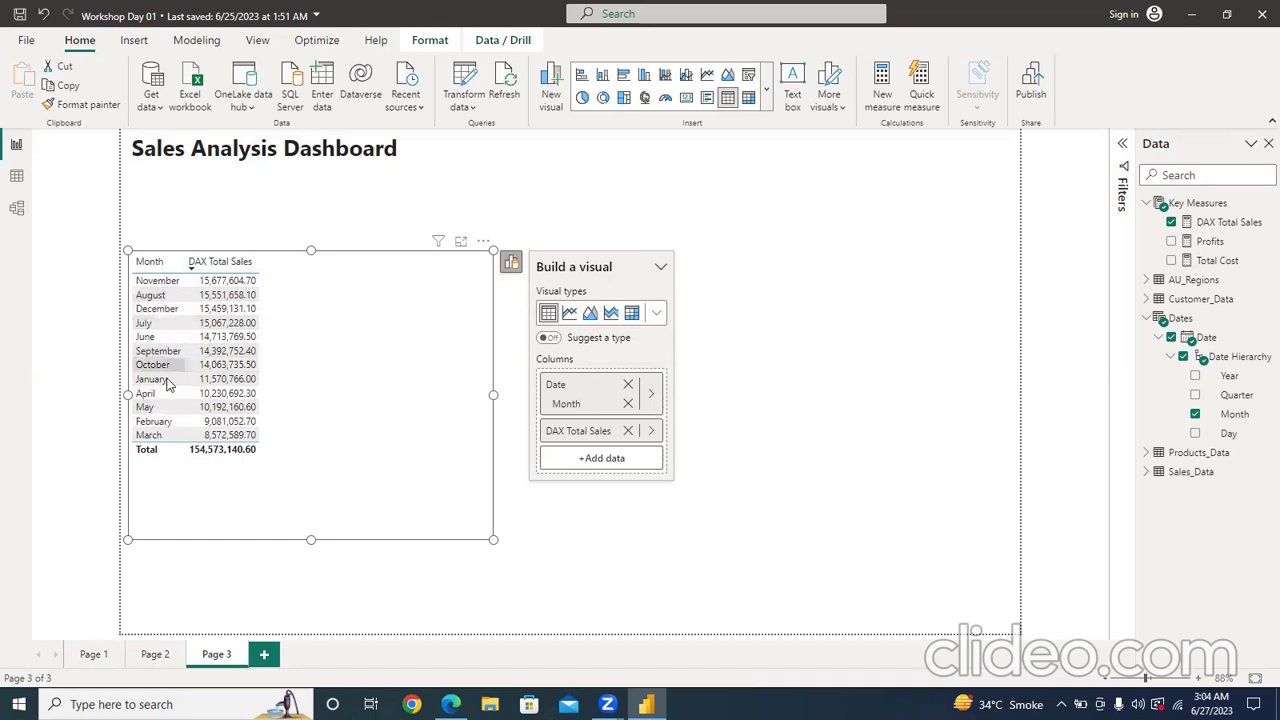
pyautogui.click(569, 313)
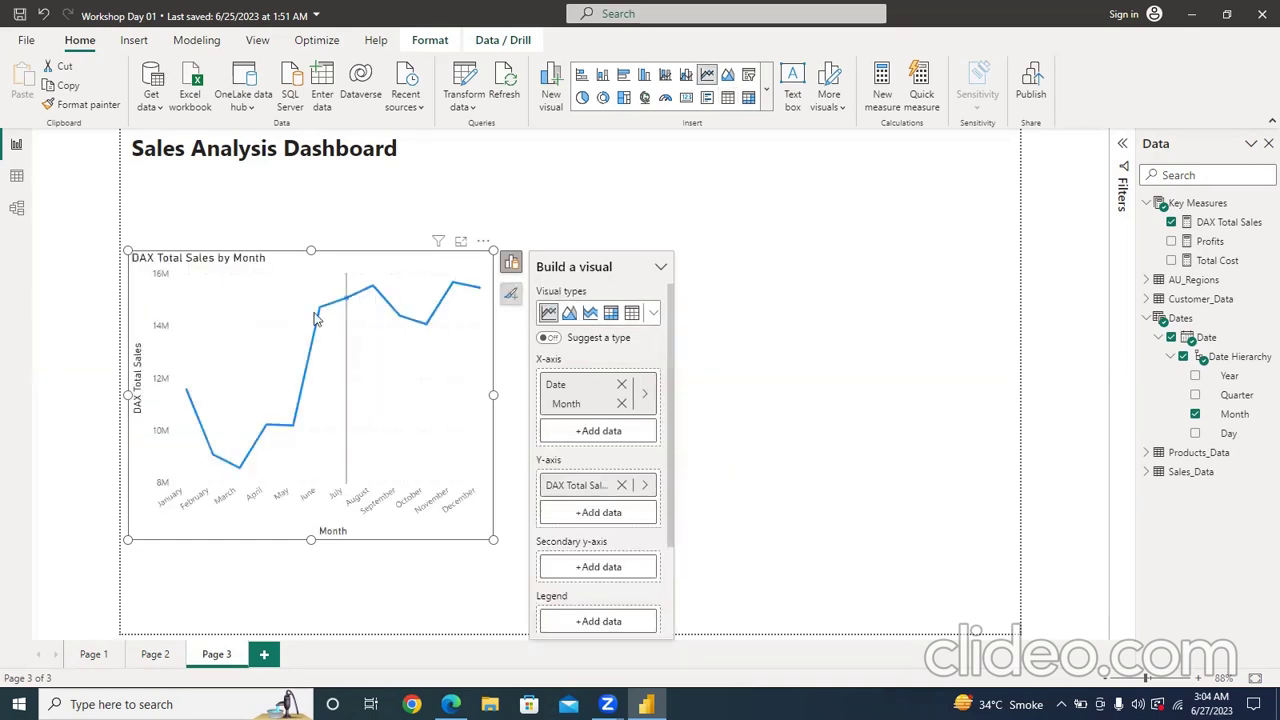
# - Browse the available visual types for the monthly sales line chart and remove the chart from the page
pyautogui.click(650, 318)
pyautogui.scroll(-3, 600, 443)
pyautogui.scroll(3, 598, 410)
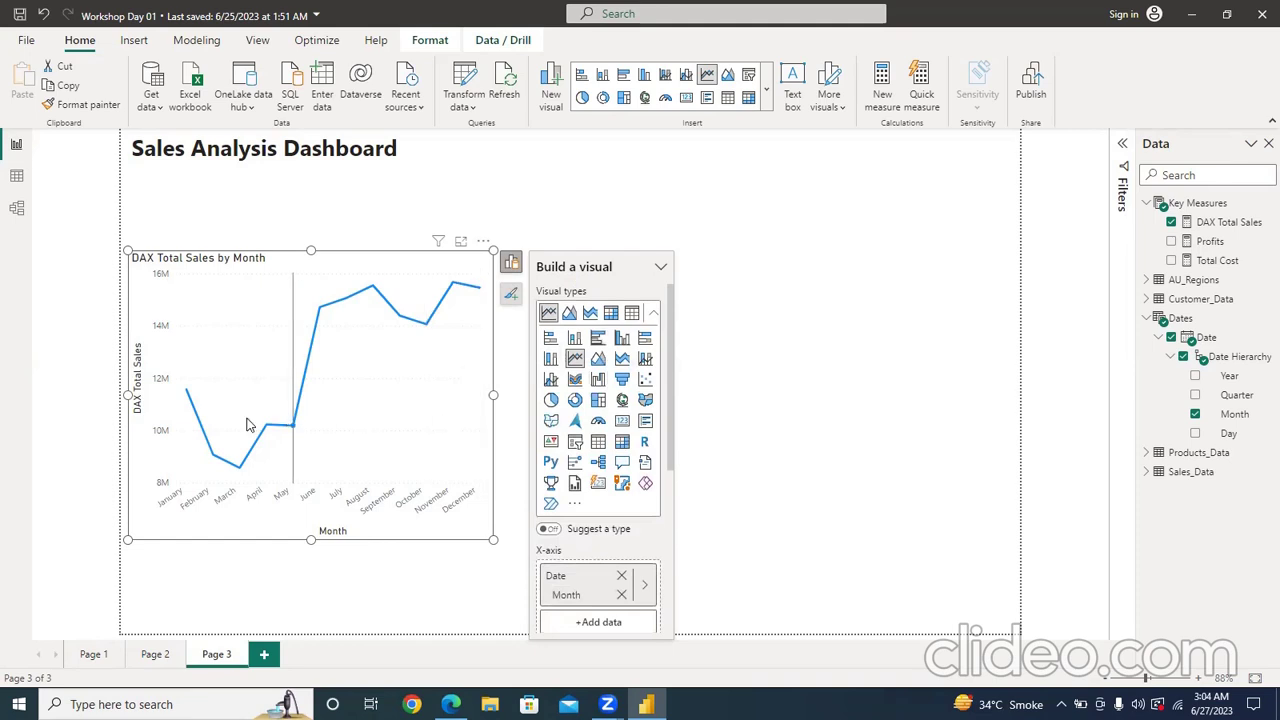
pyautogui.click(483, 243)
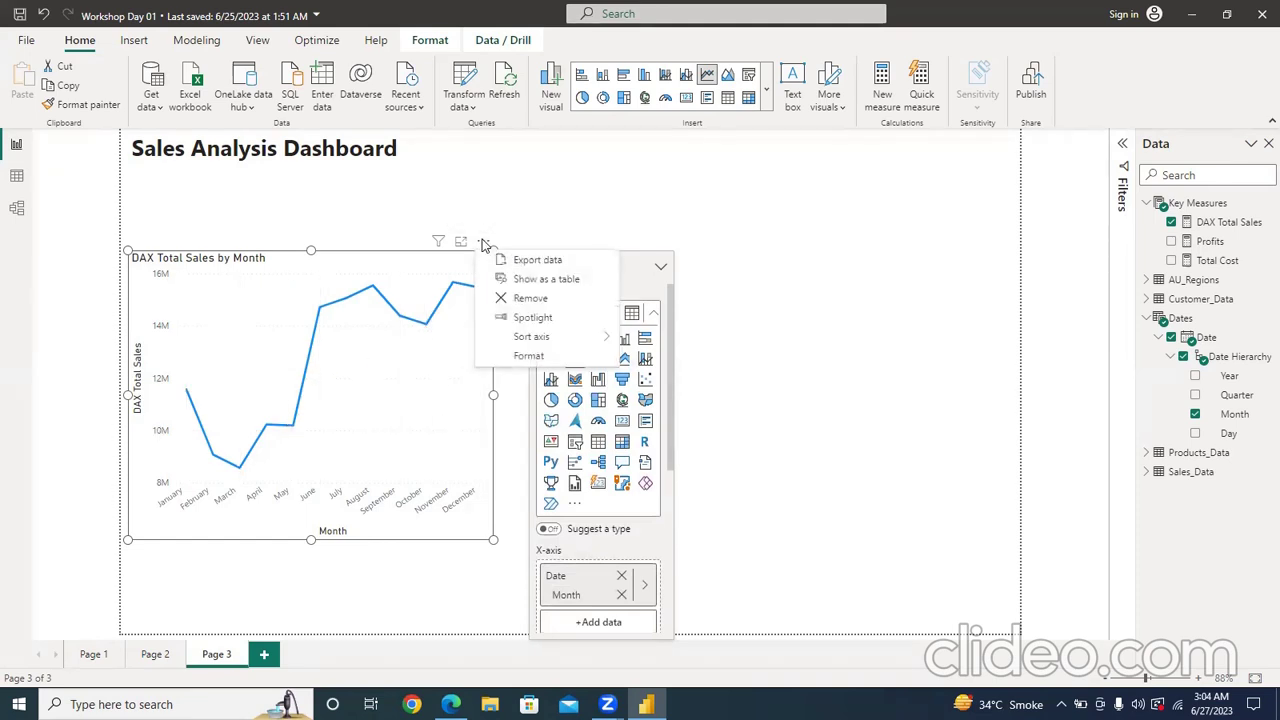
pyautogui.click(516, 302)
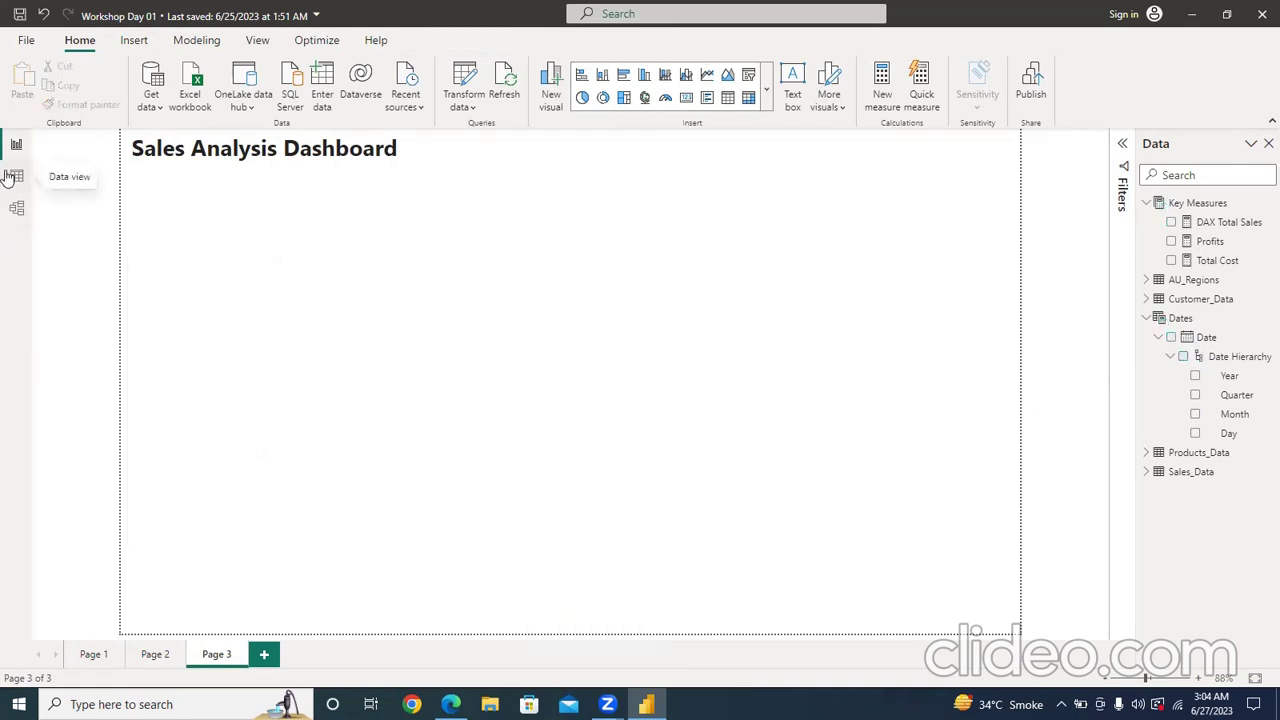
# - In the data view, start a new calculated table named Dates with the ADDCOLUMNS function
pyautogui.click(12, 177)
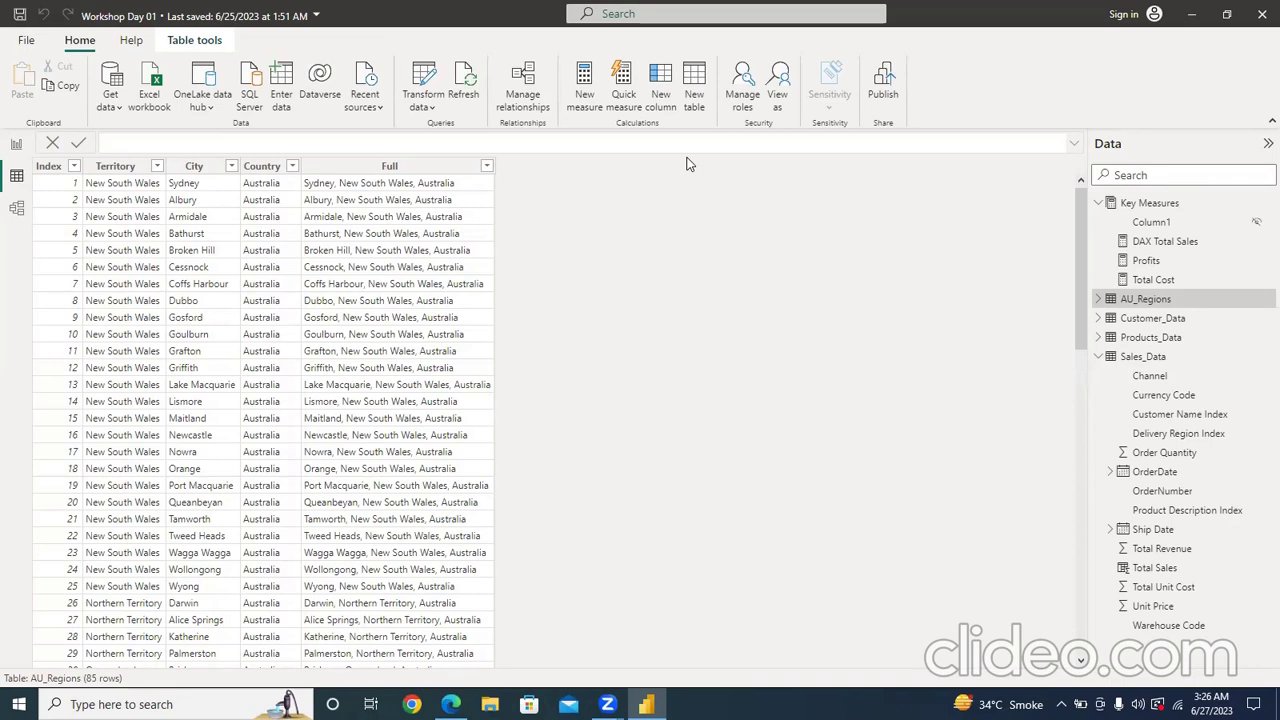
pyautogui.click(14, 208)
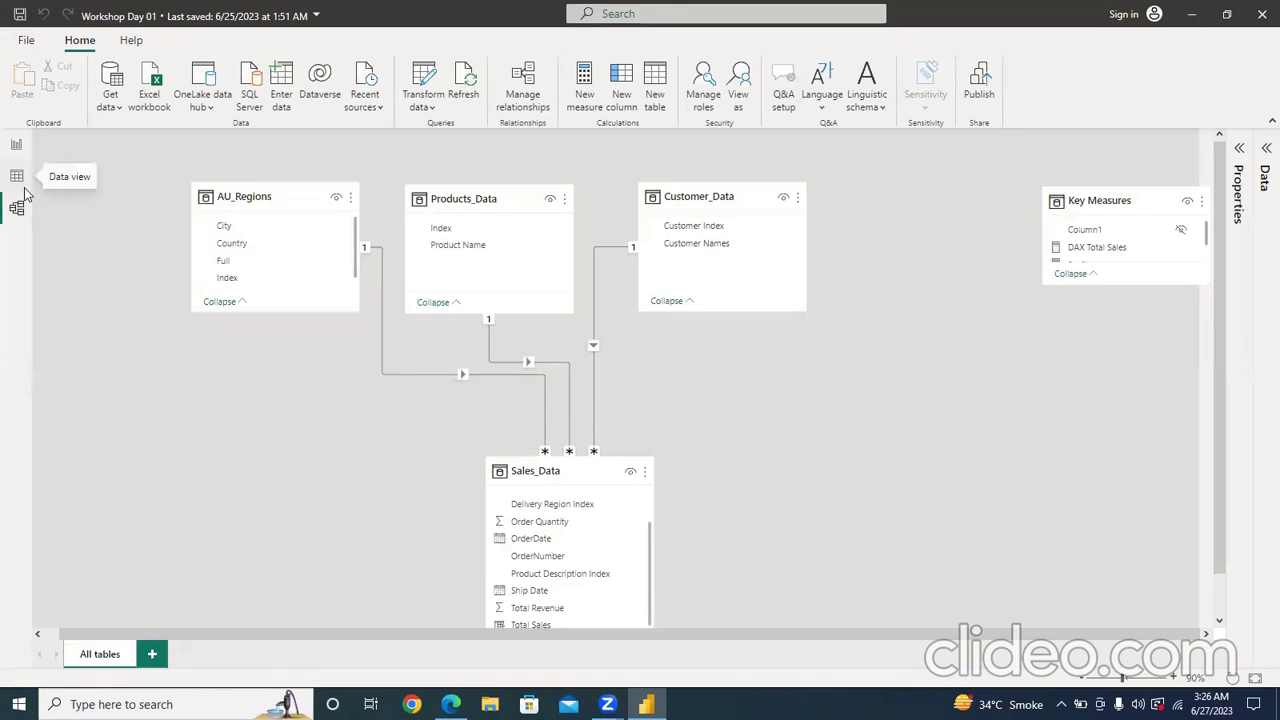
pyautogui.click(16, 145)
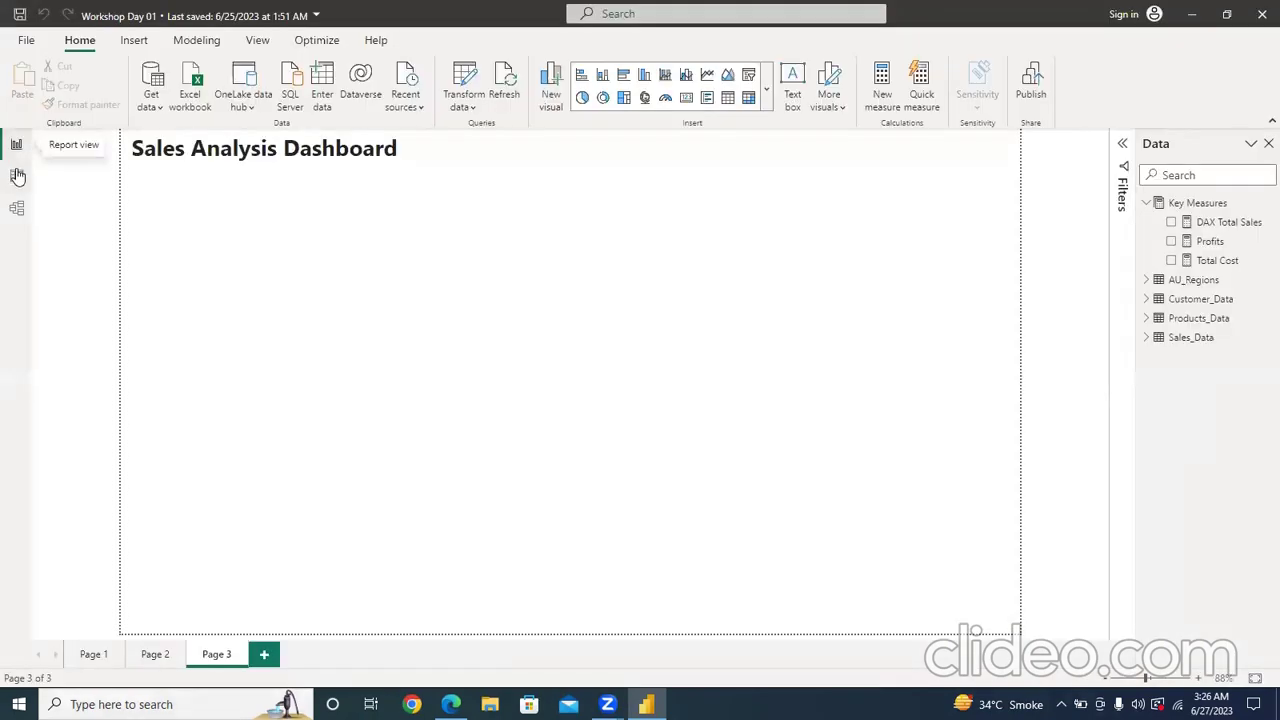
pyautogui.click(17, 177)
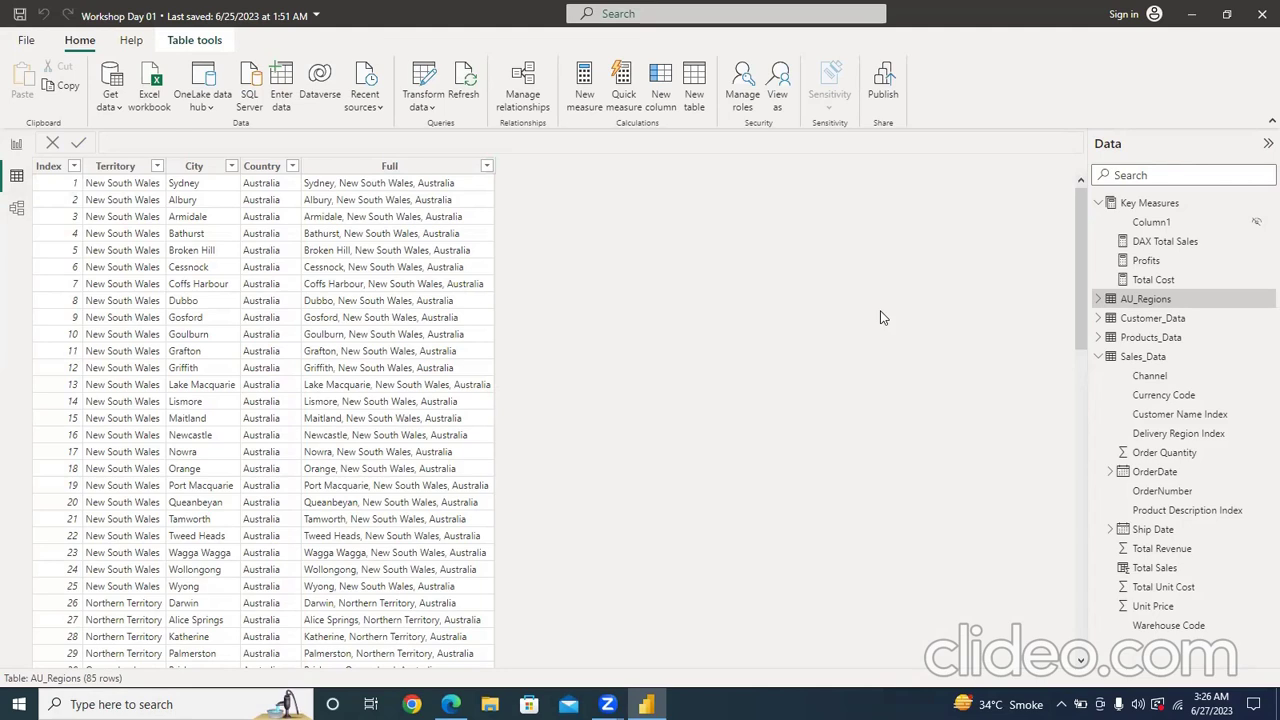
pyautogui.click(695, 100)
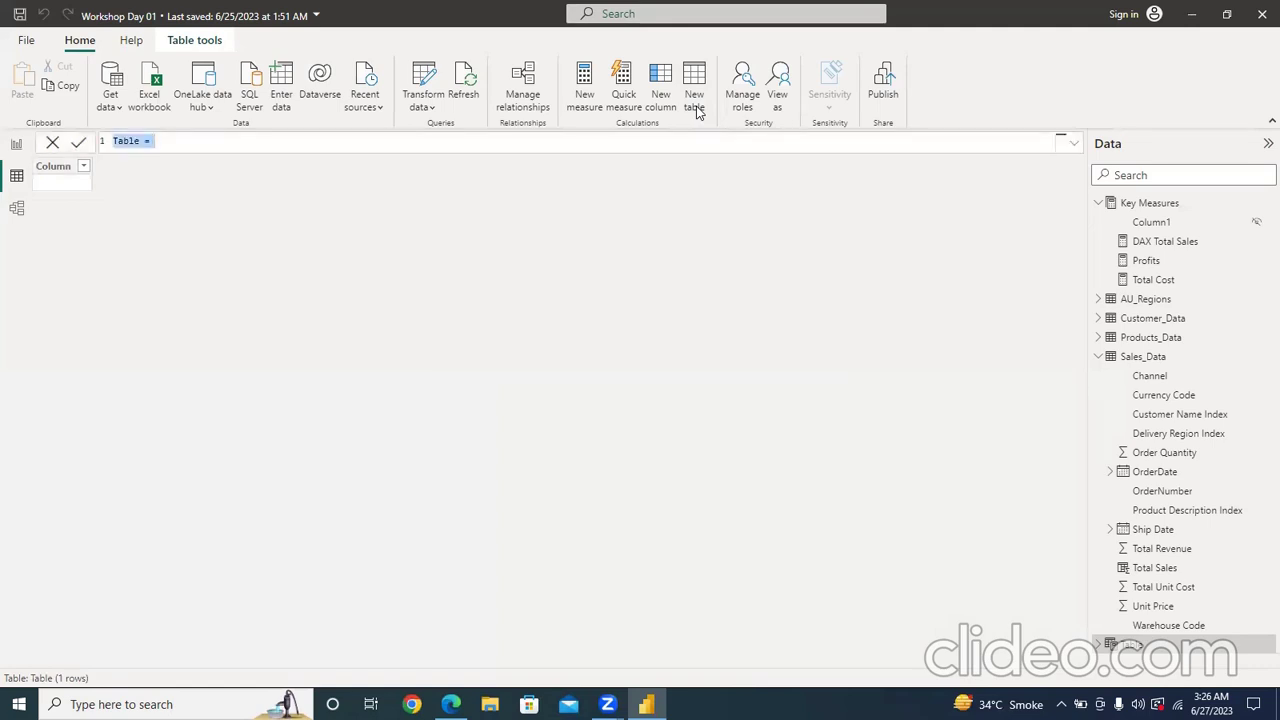
pyautogui.write('Dates=Add')
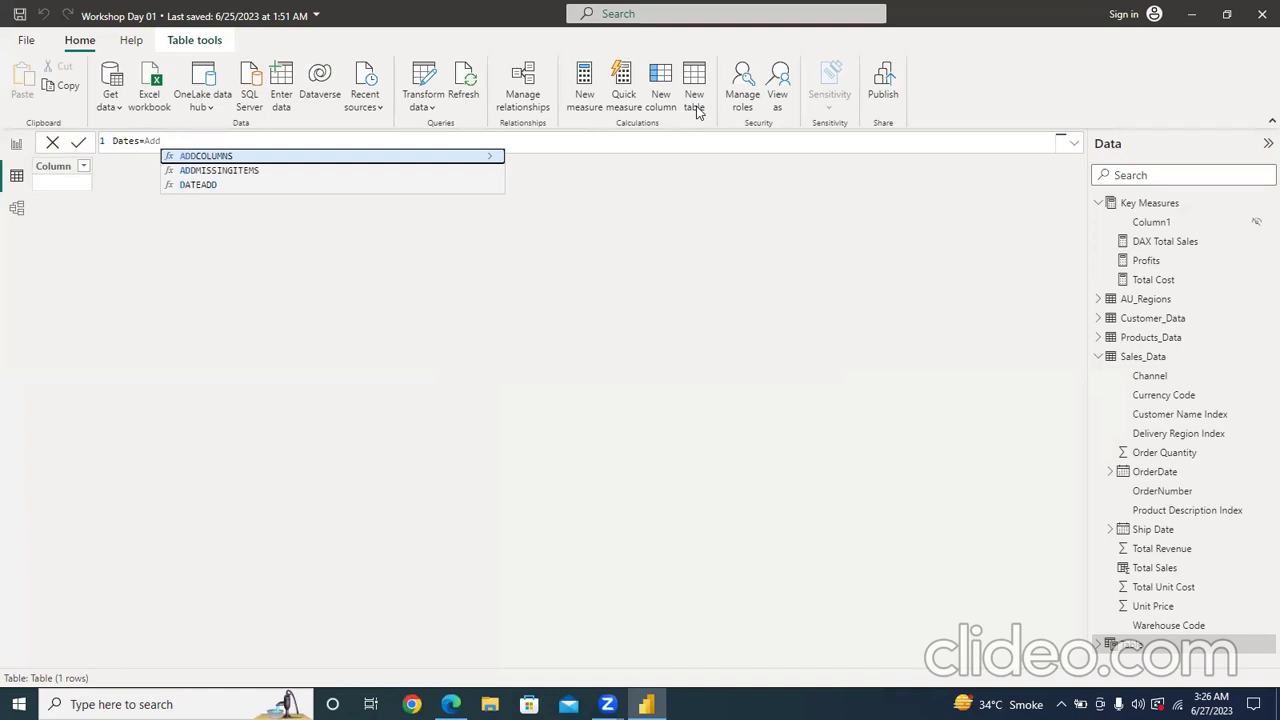
pyautogui.press('Tab')
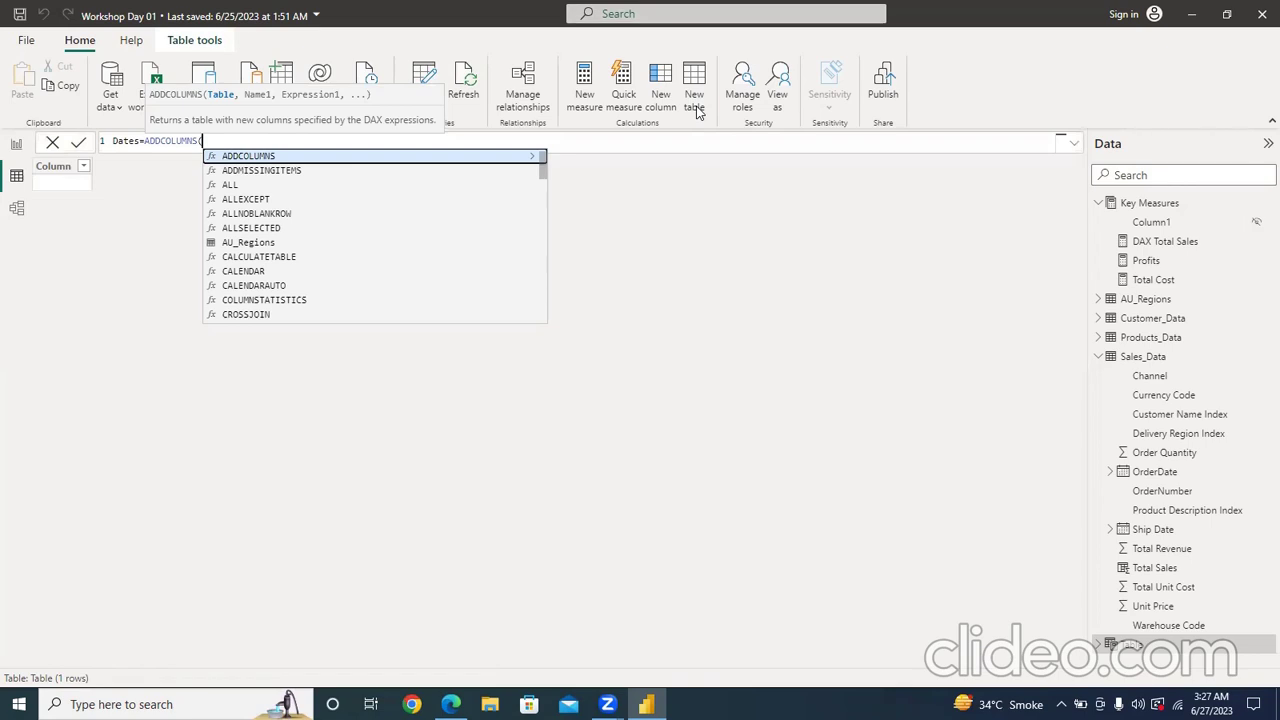
# - Supply CALENDARAUTO() as the base table argument of ADDCOLUMNS in the Dates formula
pyautogui.write('cal')
pyautogui.press('Down')
pyautogui.press('Down')
pyautogui.press('Tab')
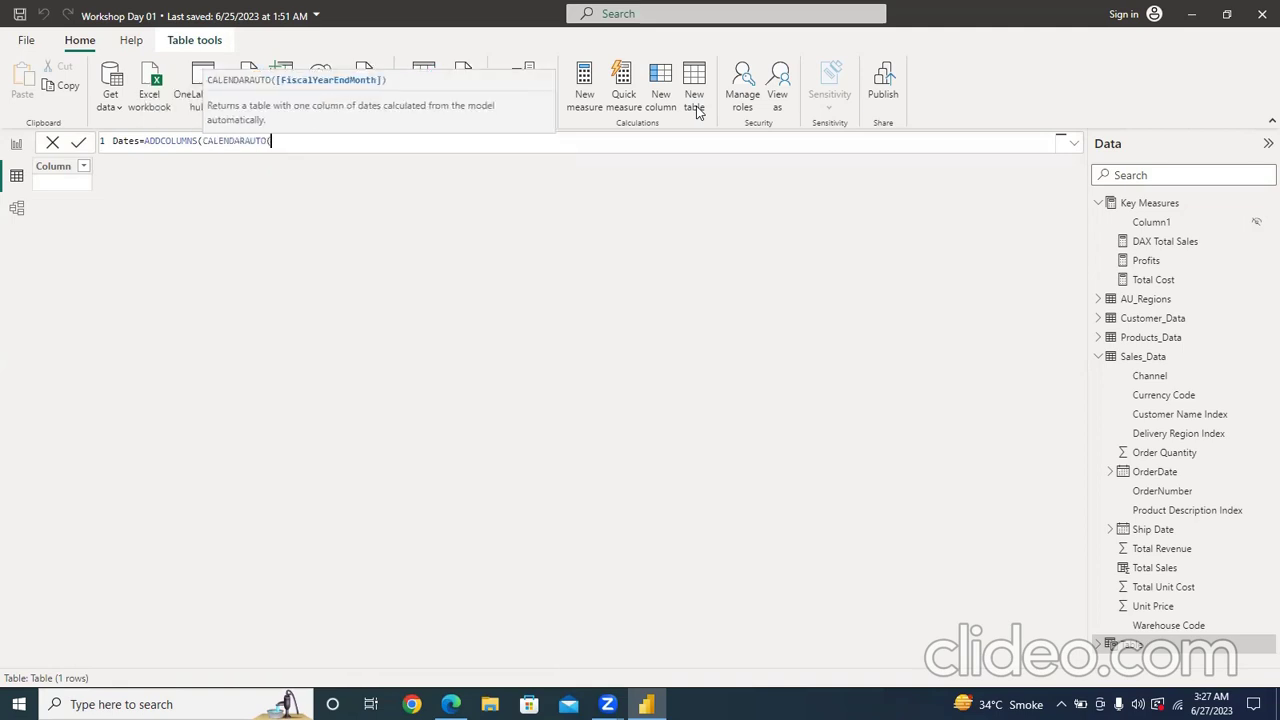
pyautogui.write('), ')
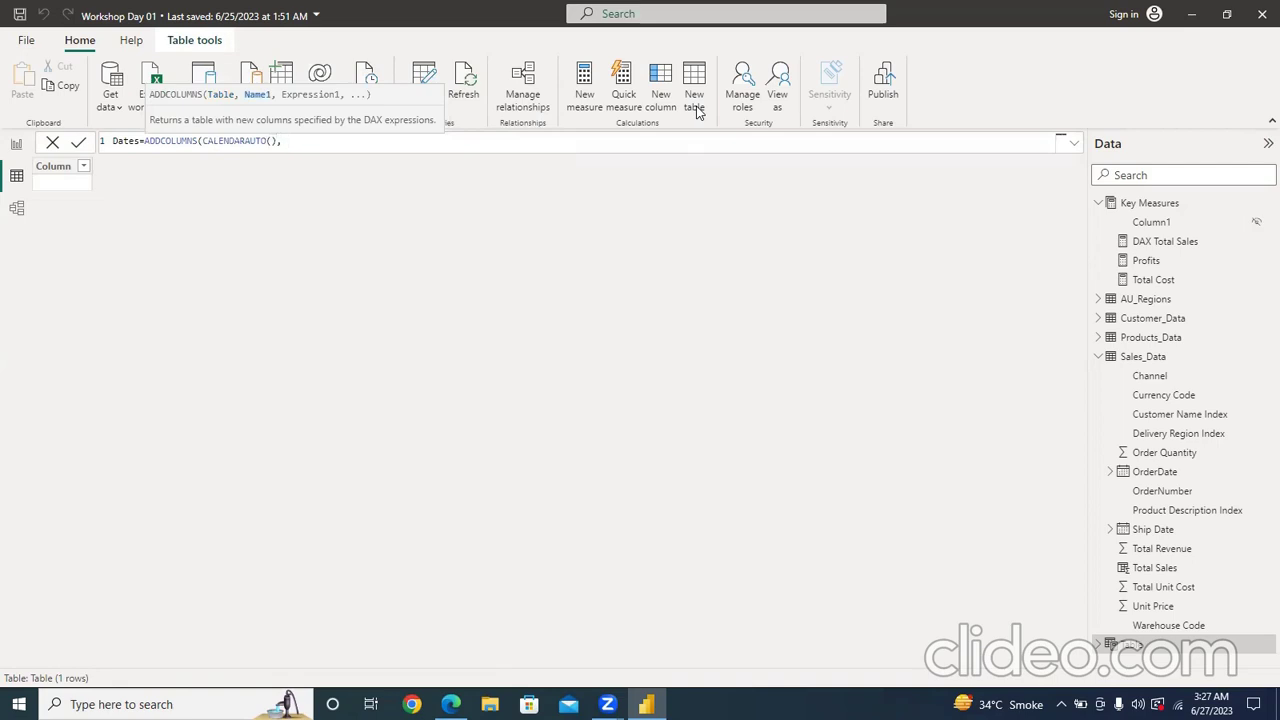
# - Define a "Month Full Name" column in the Dates formula as FORMAT([Date], "mmmm")
pyautogui.write('"Month Full Name",')
pyautogui.write('Form')
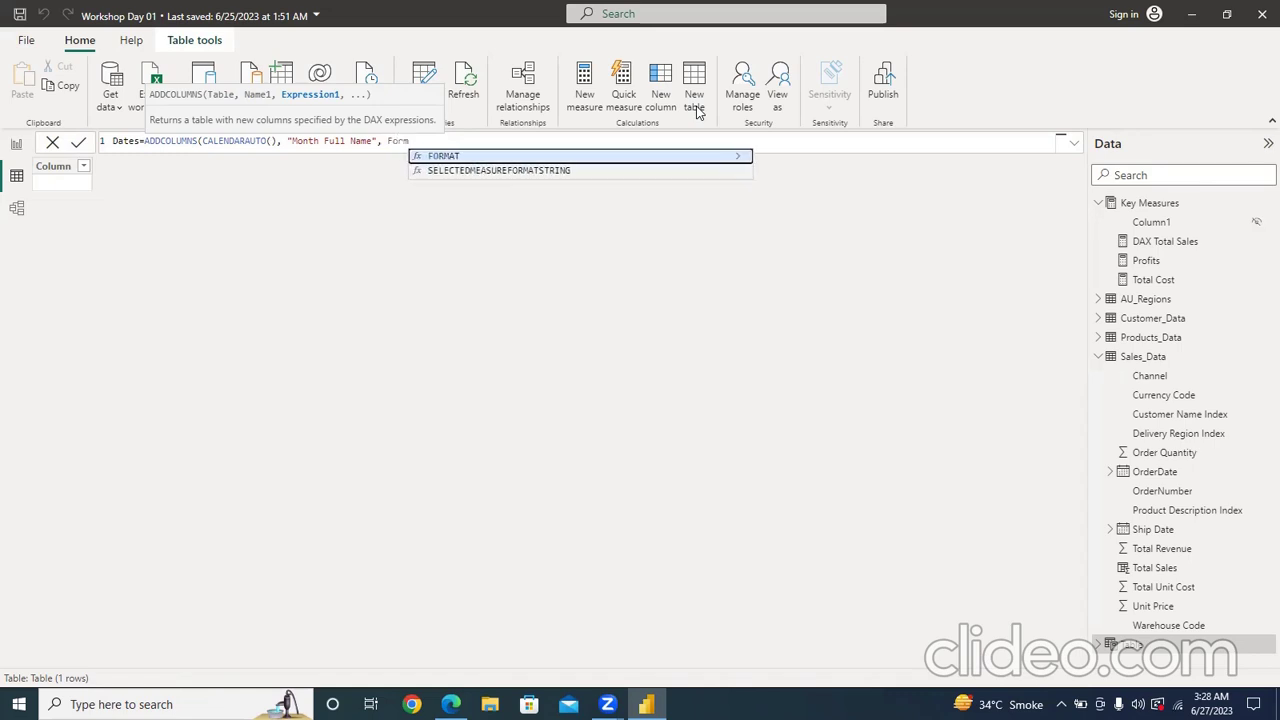
pyautogui.press('Tab')
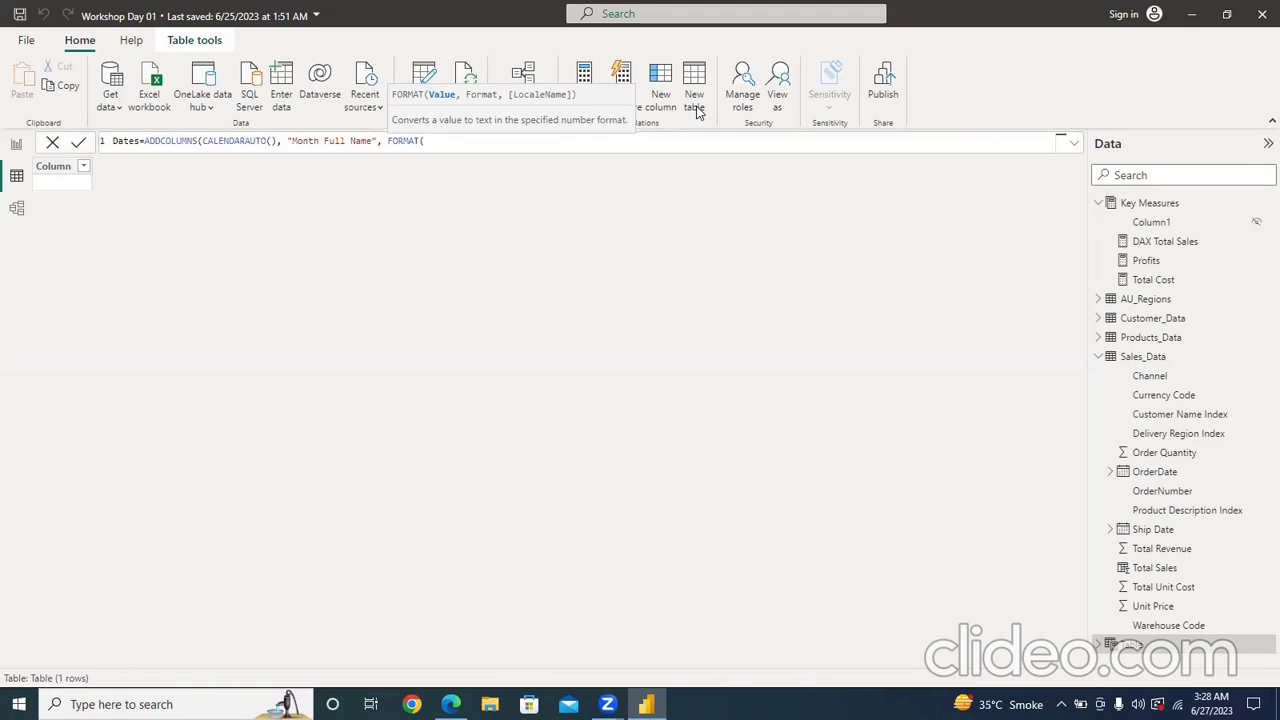
pyautogui.write('Da')
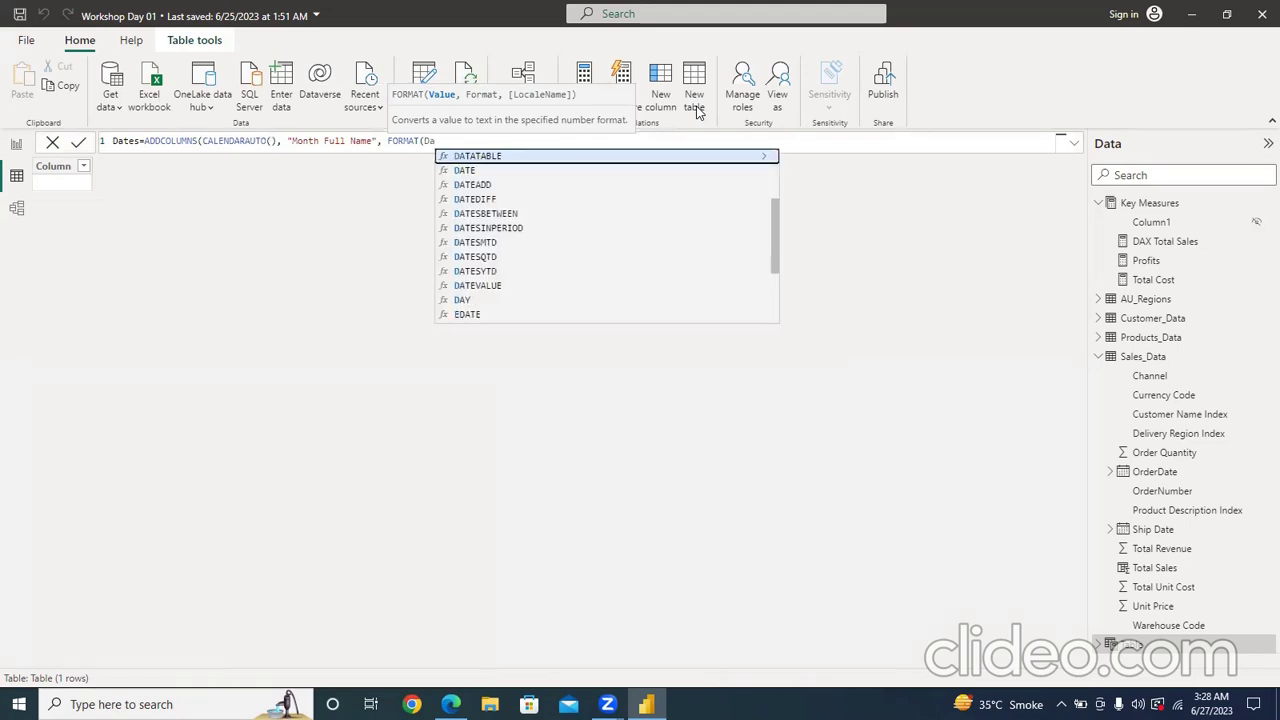
pyautogui.write('te')
pyautogui.write('e')
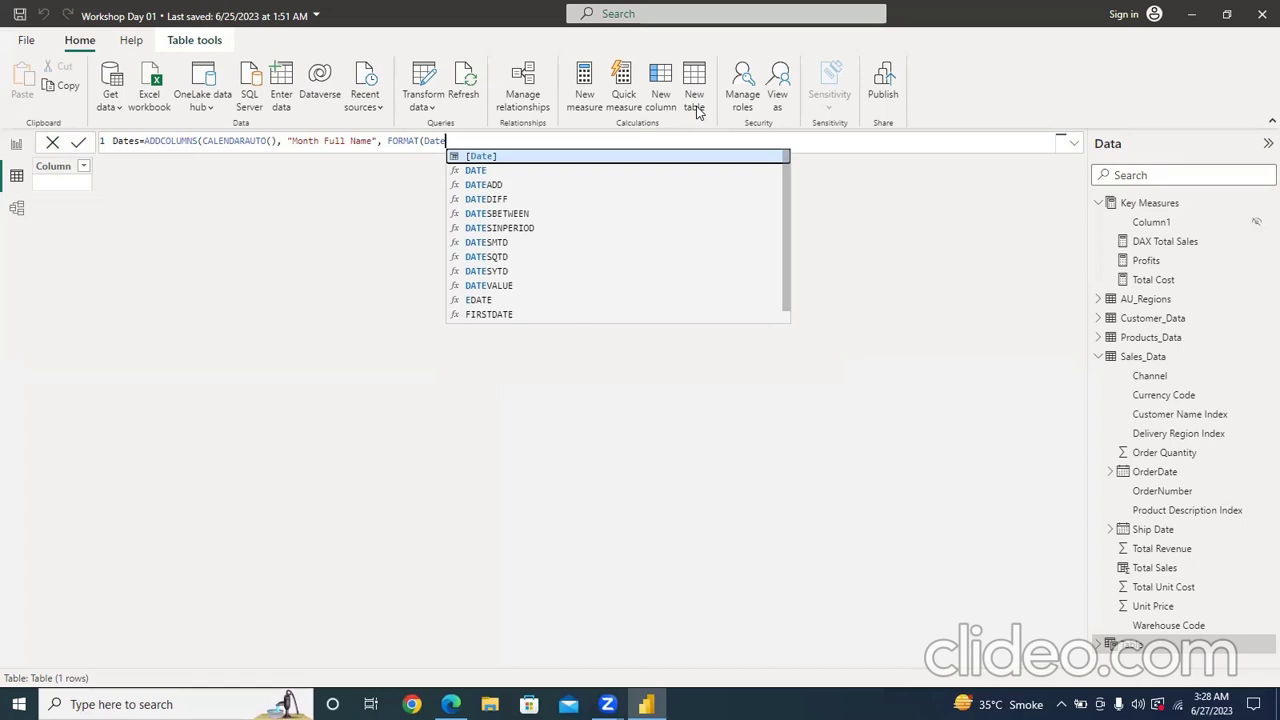
pyautogui.press('Tab')
pyautogui.write(',')
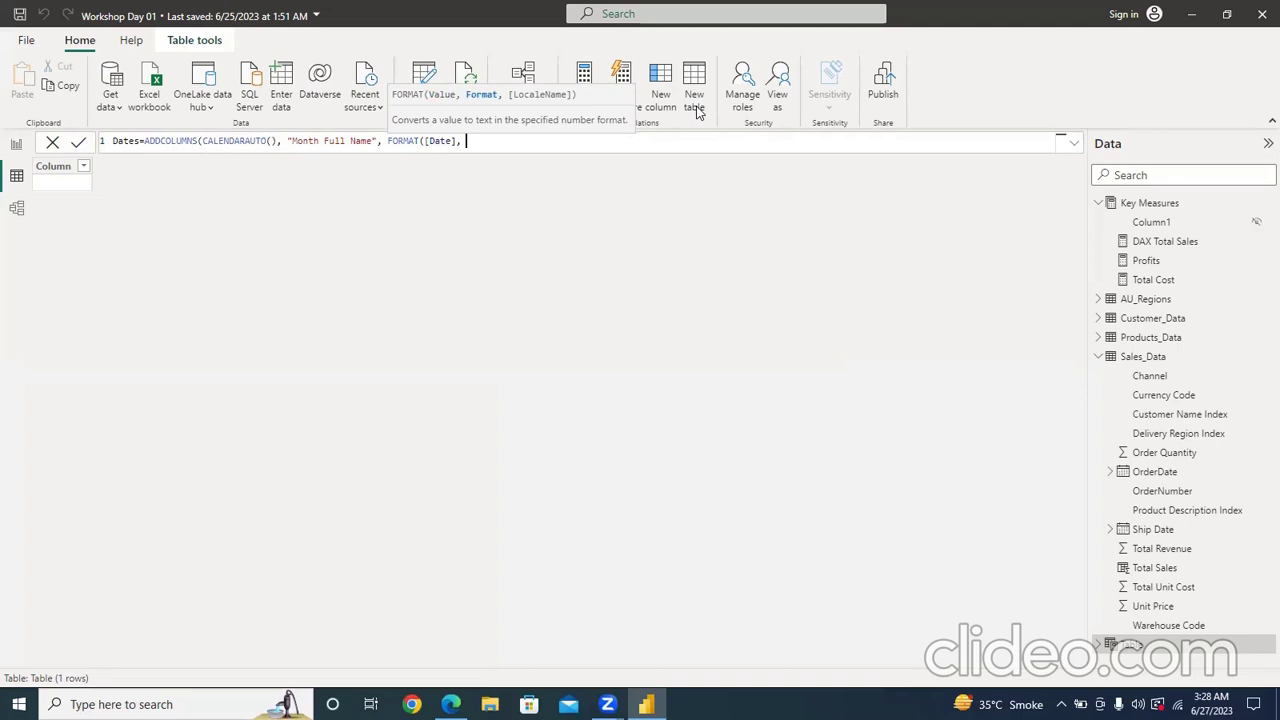
pyautogui.write(' "mmmm"')
pyautogui.press('BackSpace')
pyautogui.write(')')
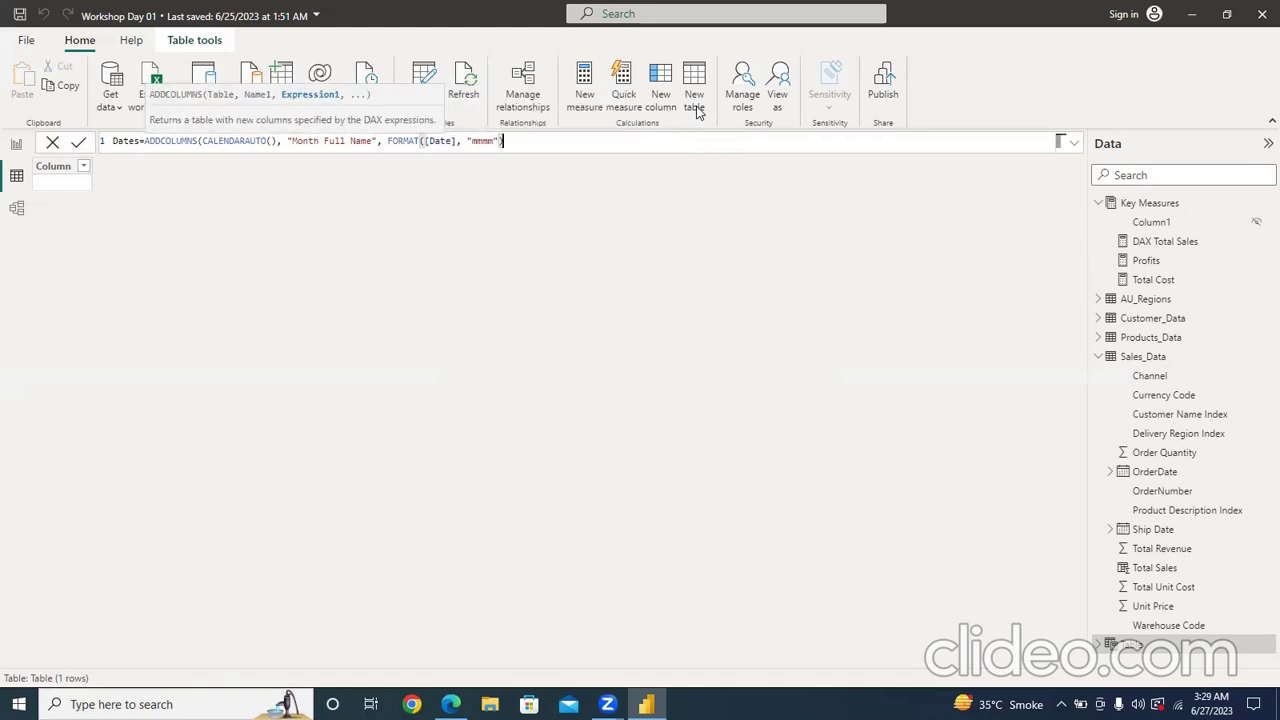
# - Close the ADDCOLUMNS formula, commit the Dates table, and review its Date and Month Full Name columns
pyautogui.write(')')
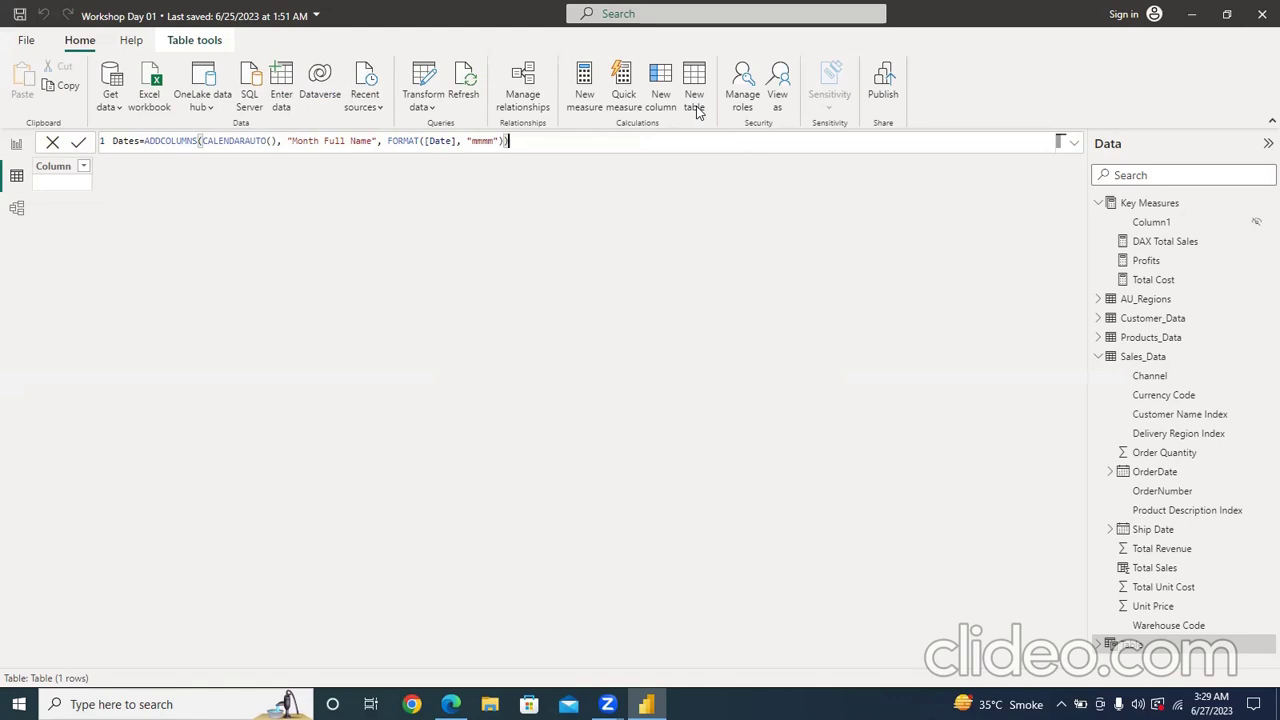
pyautogui.press('Return')
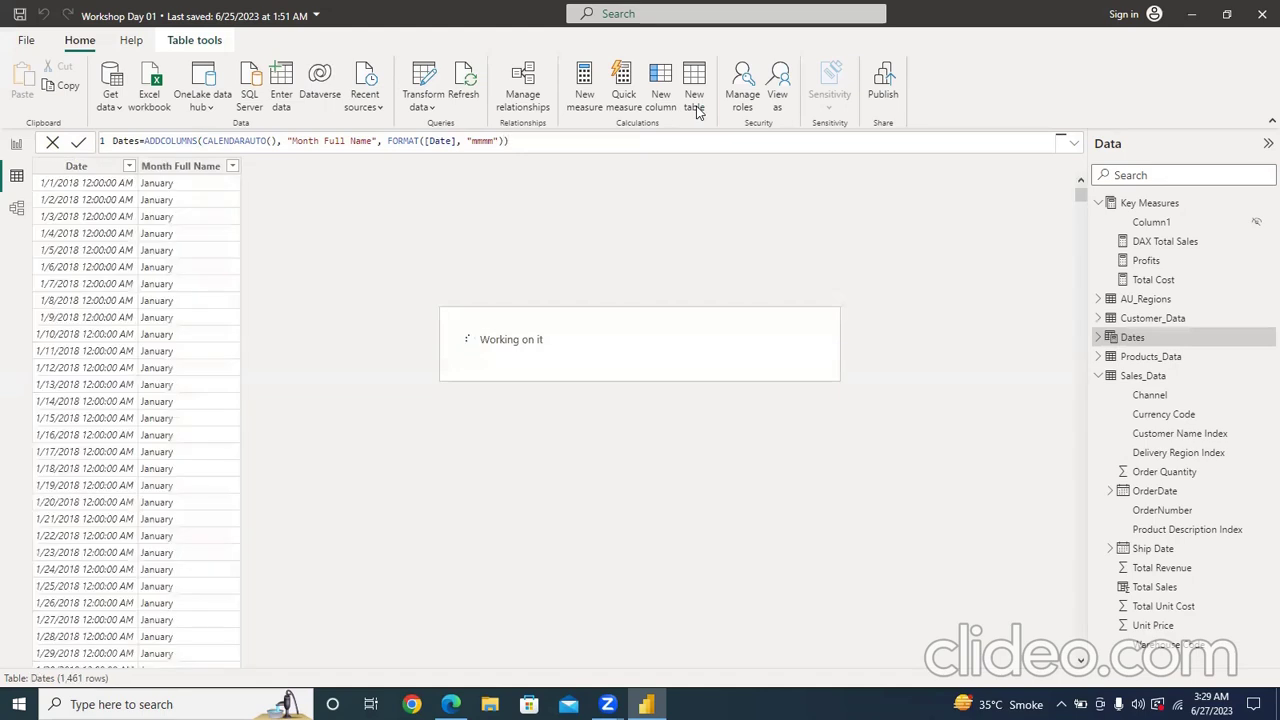
pyautogui.click(80, 166)
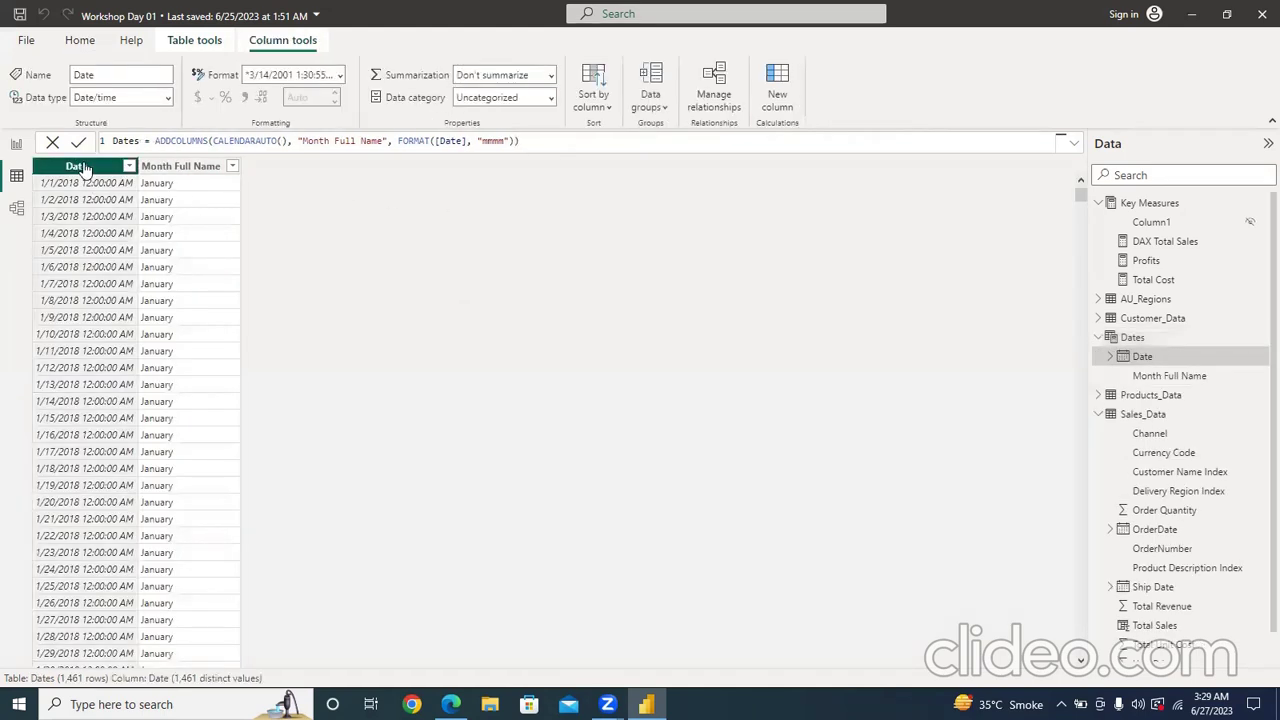
pyautogui.click(162, 168)
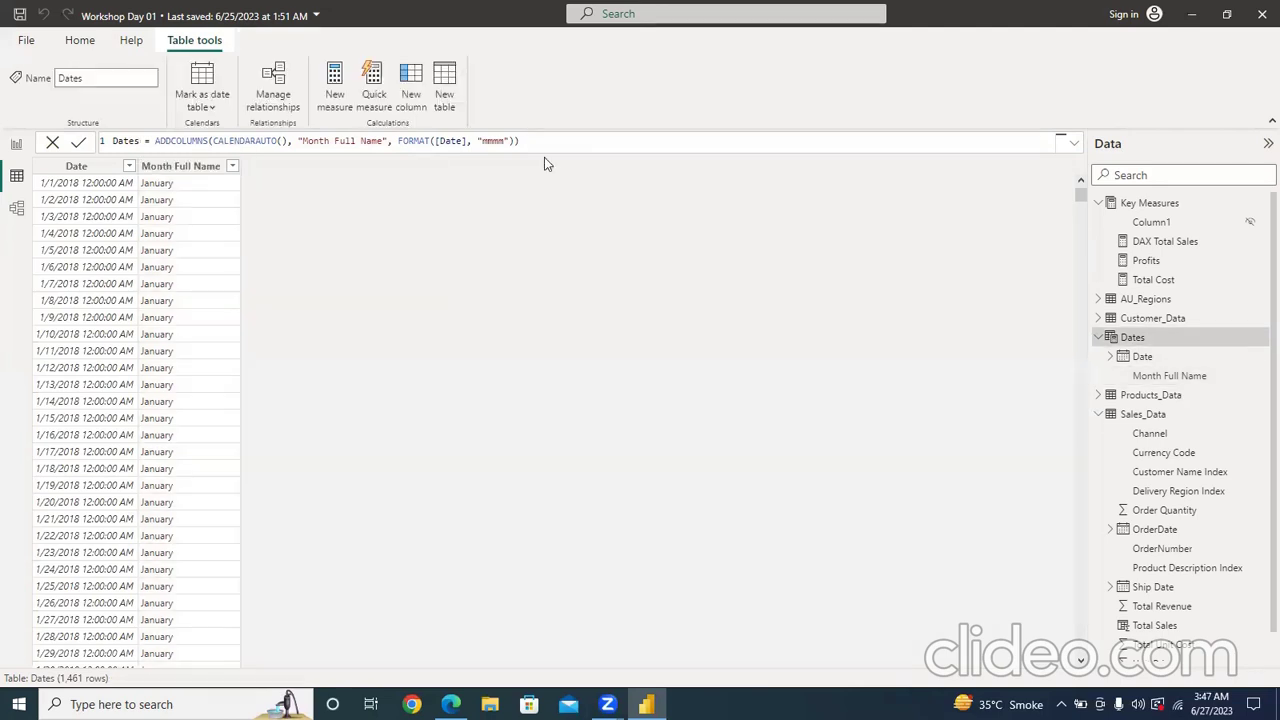
# - Extend the Dates table's ADDCOLUMNS formula with a second added column named "Month Short Name"
pyautogui.click(538, 141)
pyautogui.write('),')
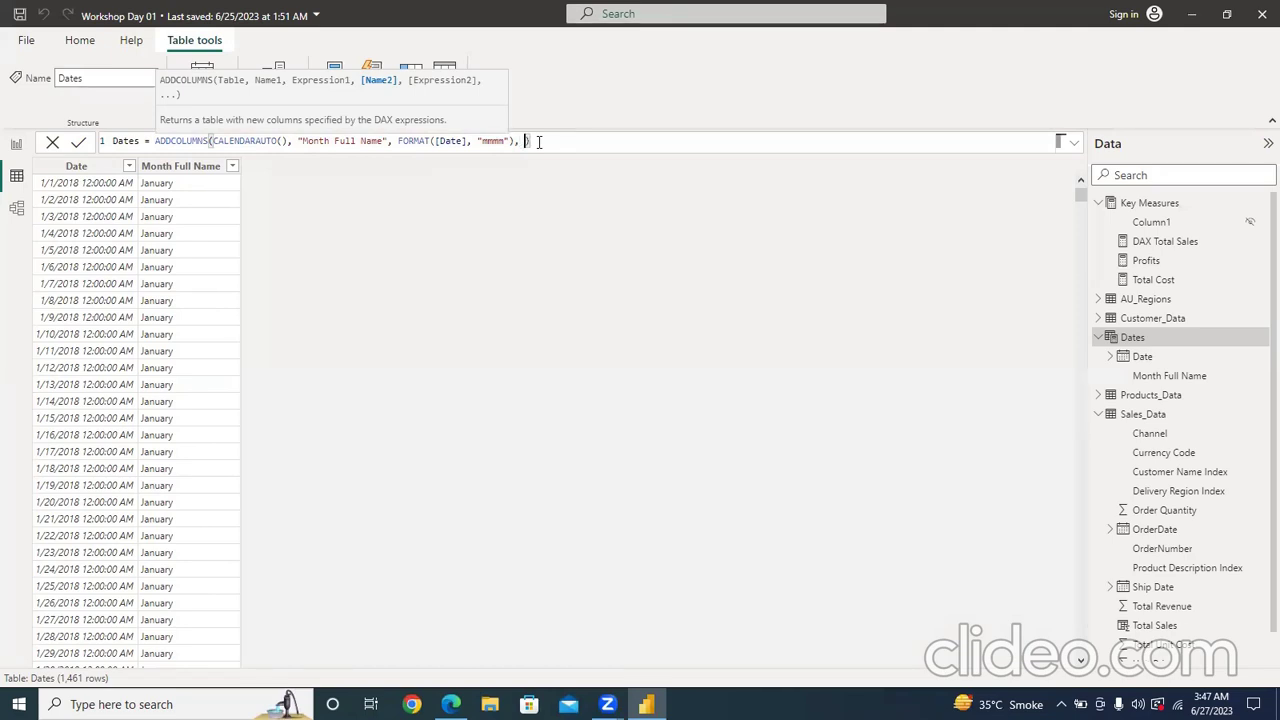
pyautogui.write('"m')
pyautogui.press('BackSpace')
pyautogui.write('Month Short Name", ')
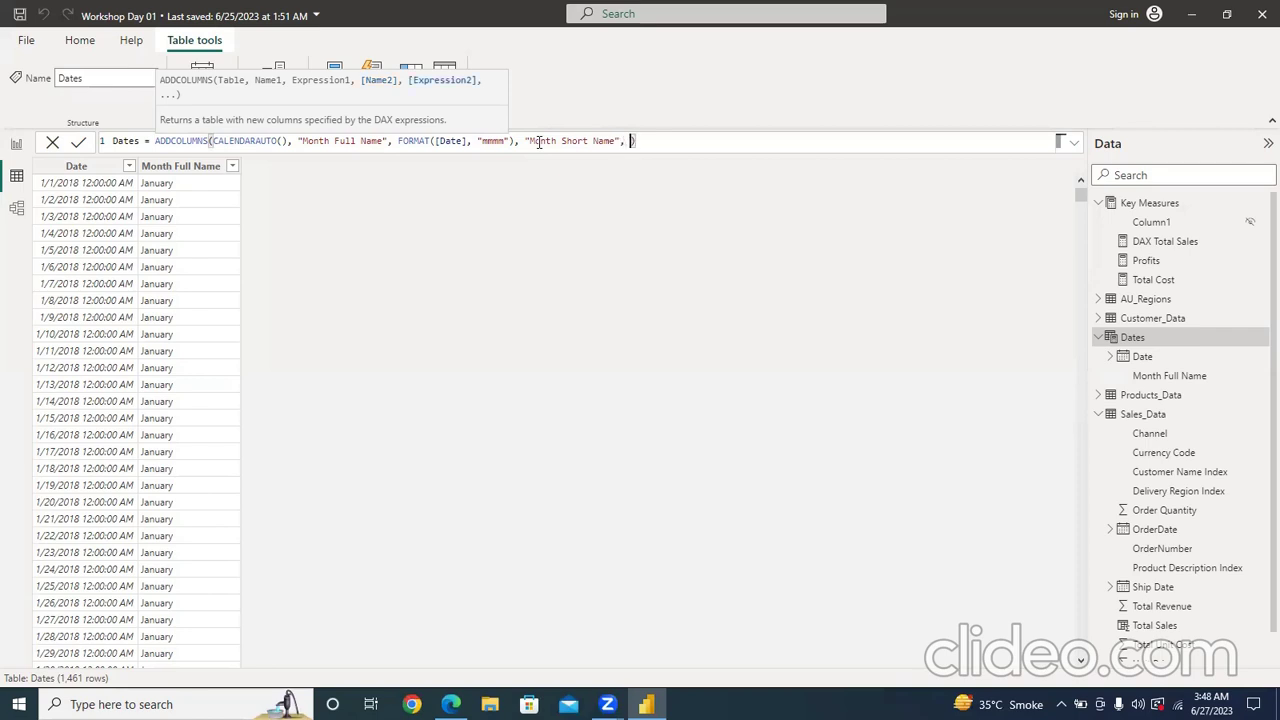
# - Define the Month Short Name expression as FORMAT([Date],"mmm") and commit the Dates formula
pyautogui.write('Form')
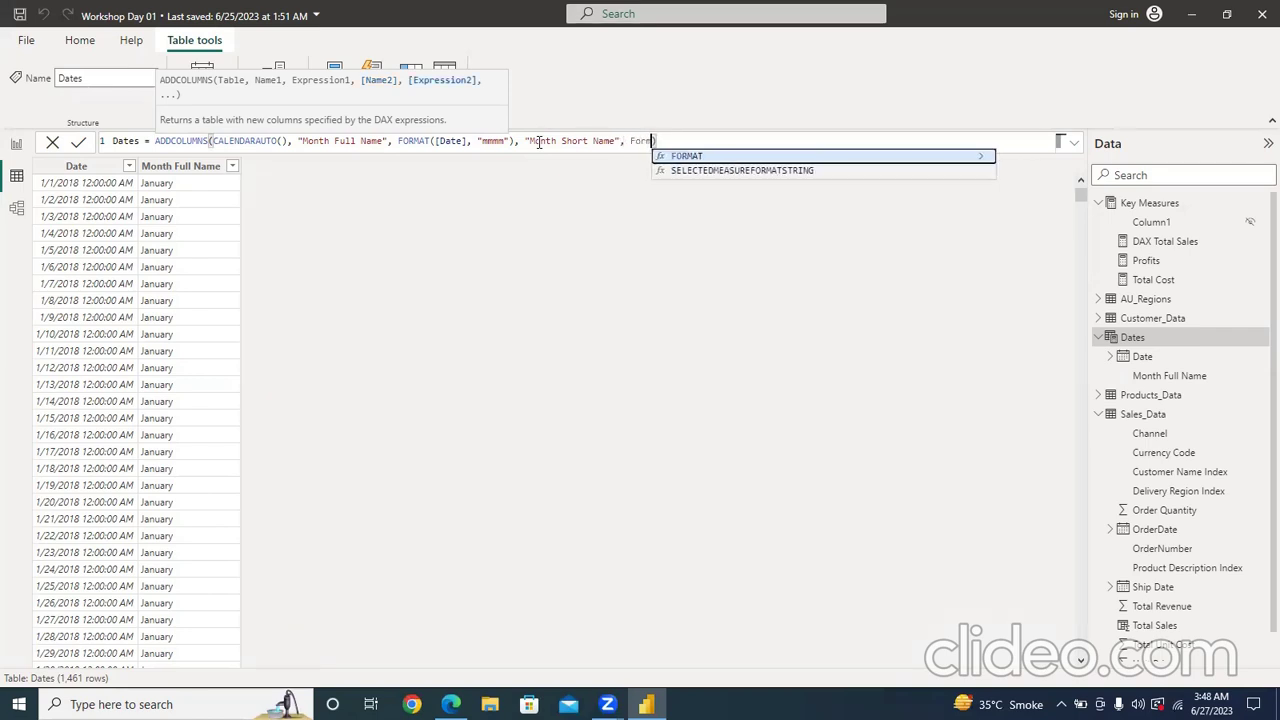
pyautogui.press('Tab')
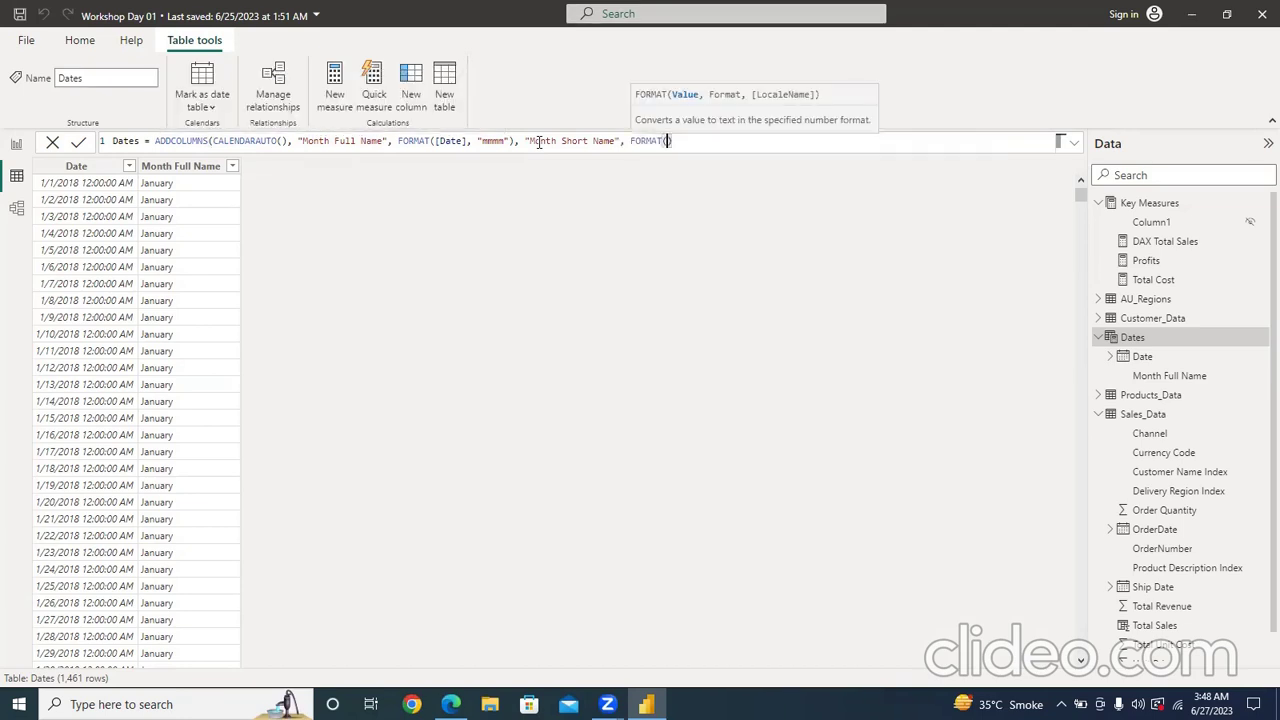
pyautogui.write('date')
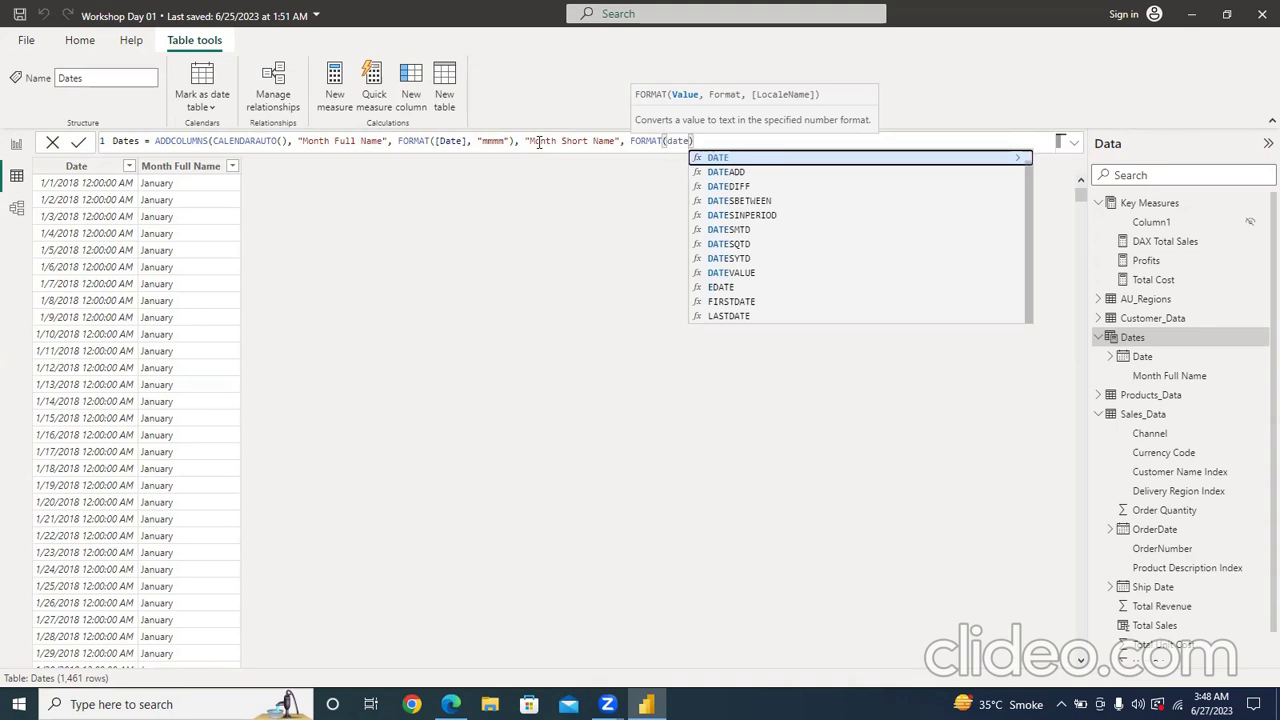
pyautogui.press('Tab')
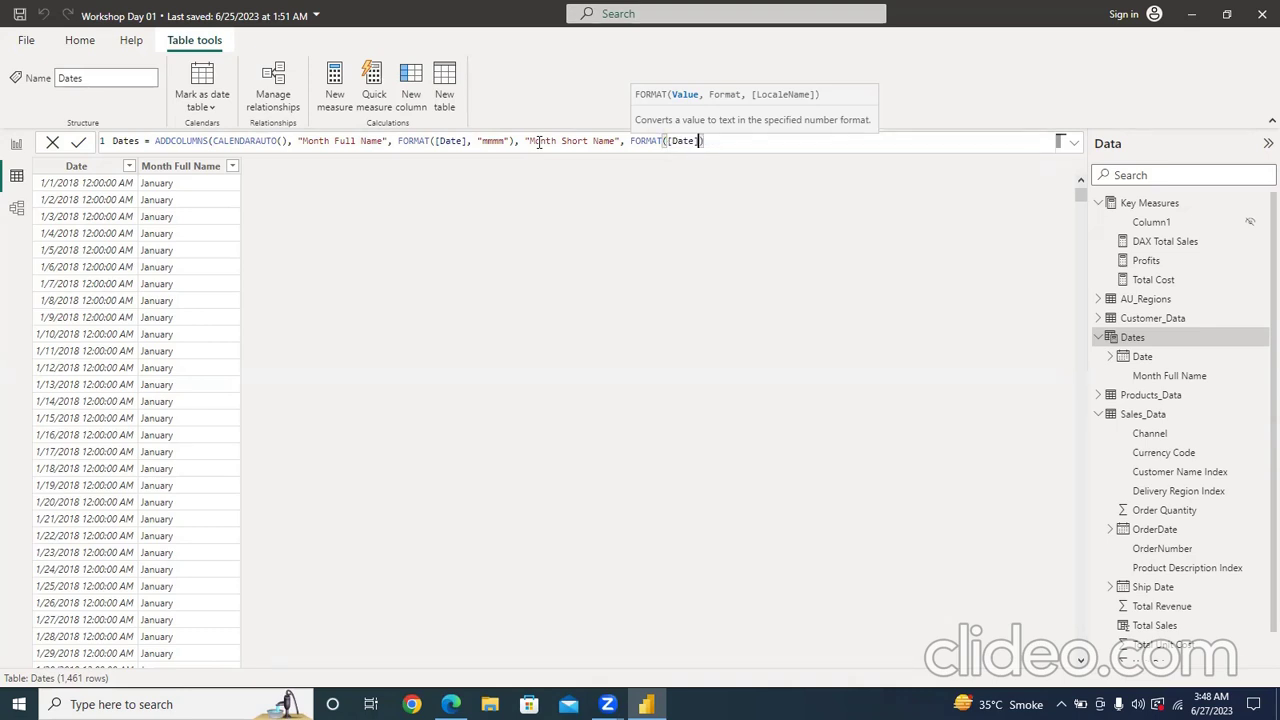
pyautogui.write(',')
pyautogui.write('"mmm')
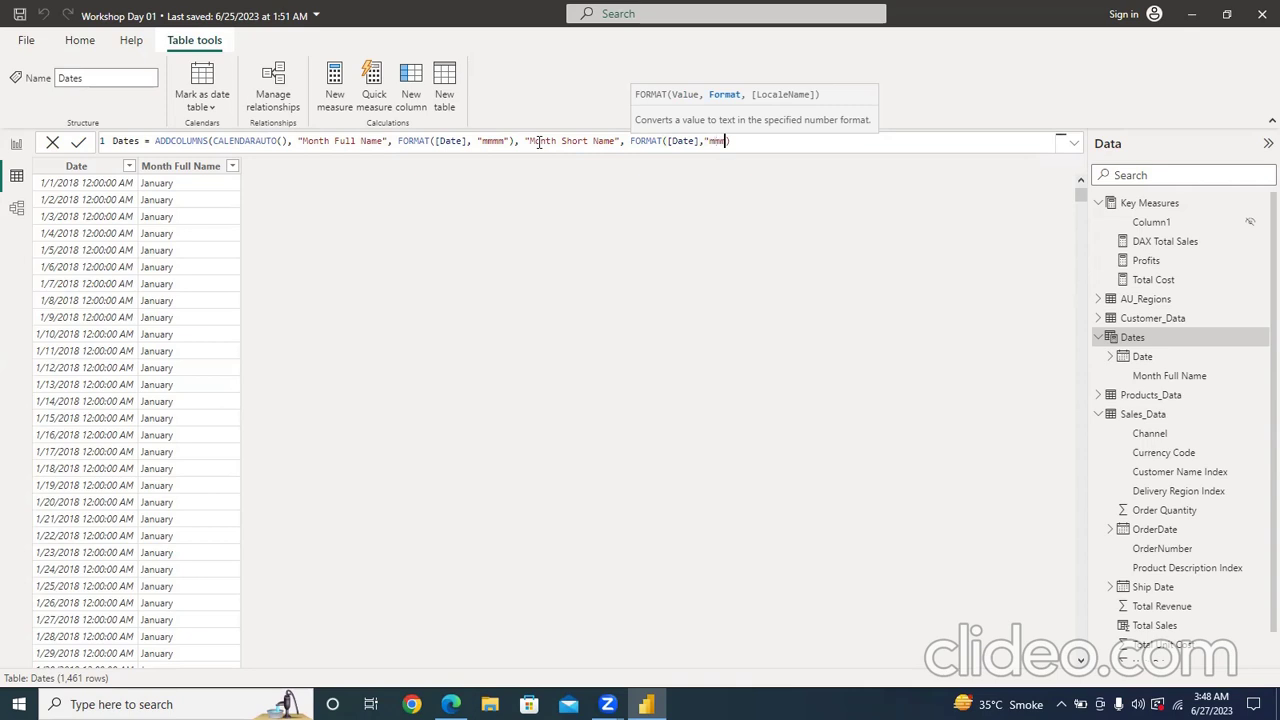
pyautogui.write('")')
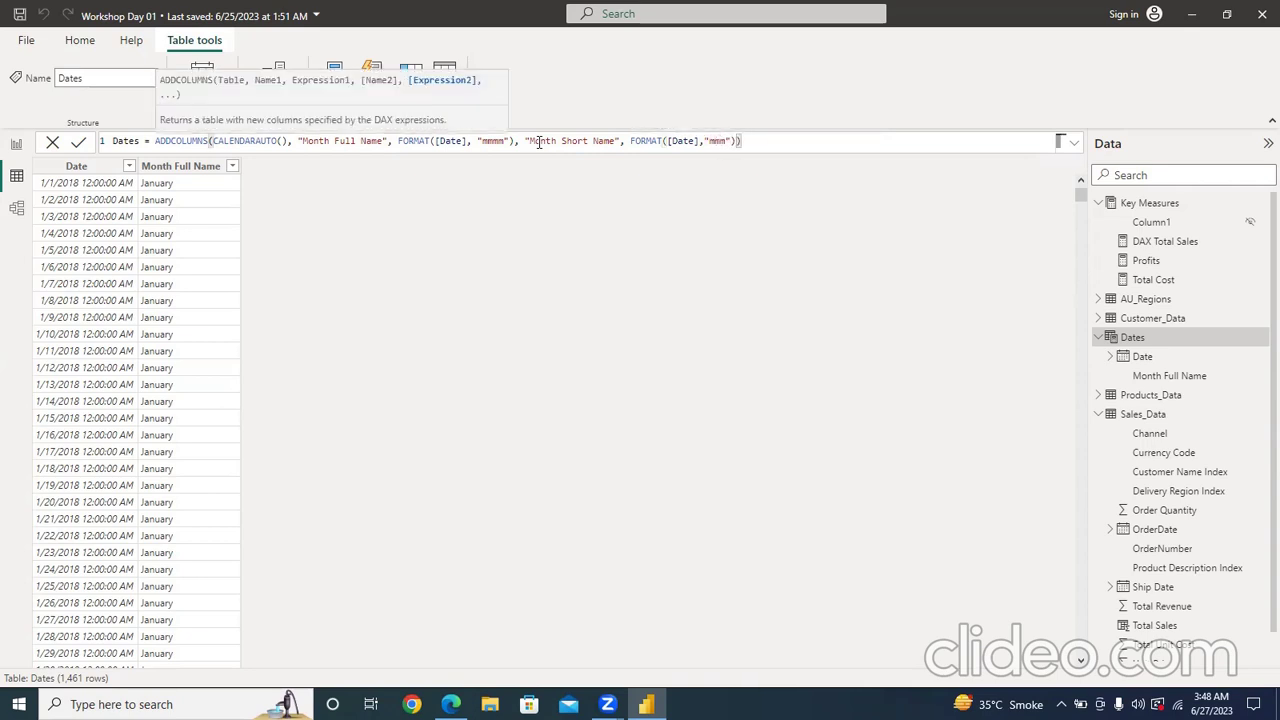
pyautogui.press('Return')
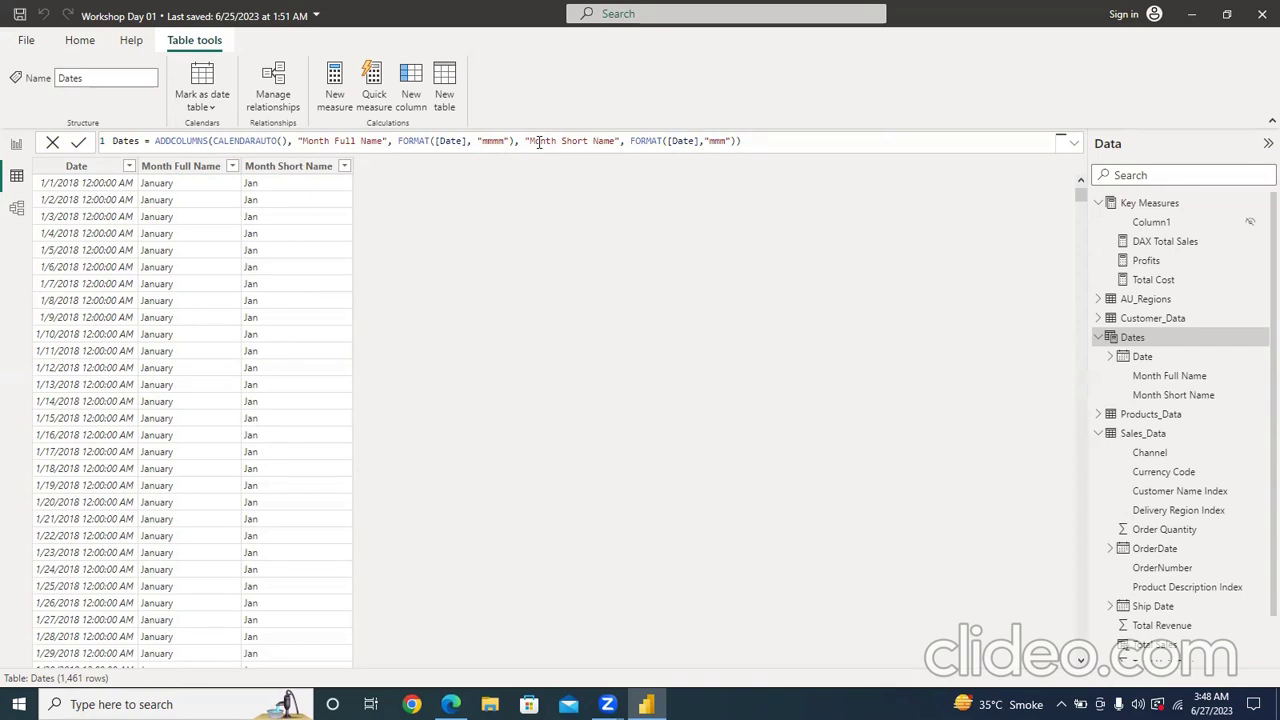
# - Add a calculated column to Dates as Years = Year(Dates[Date]) and check its list of distinct values
pyautogui.click(418, 103)
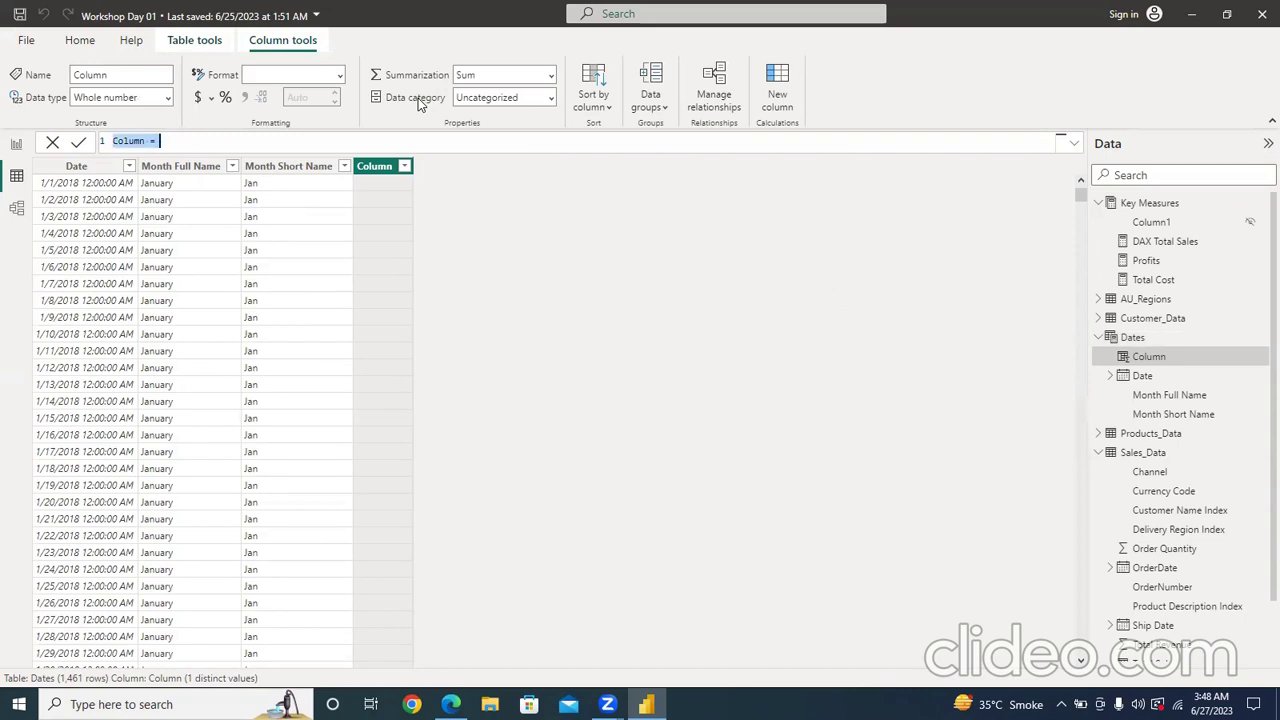
pyautogui.write('Years= Year')
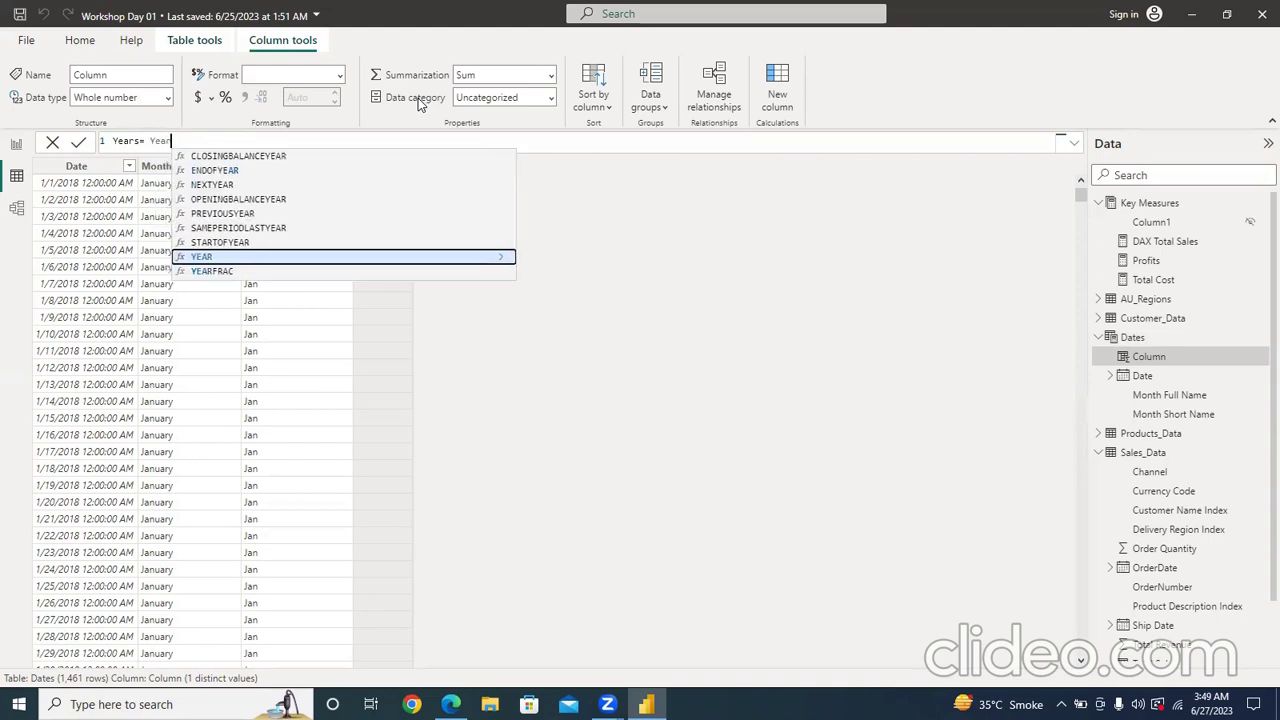
pyautogui.write('(')
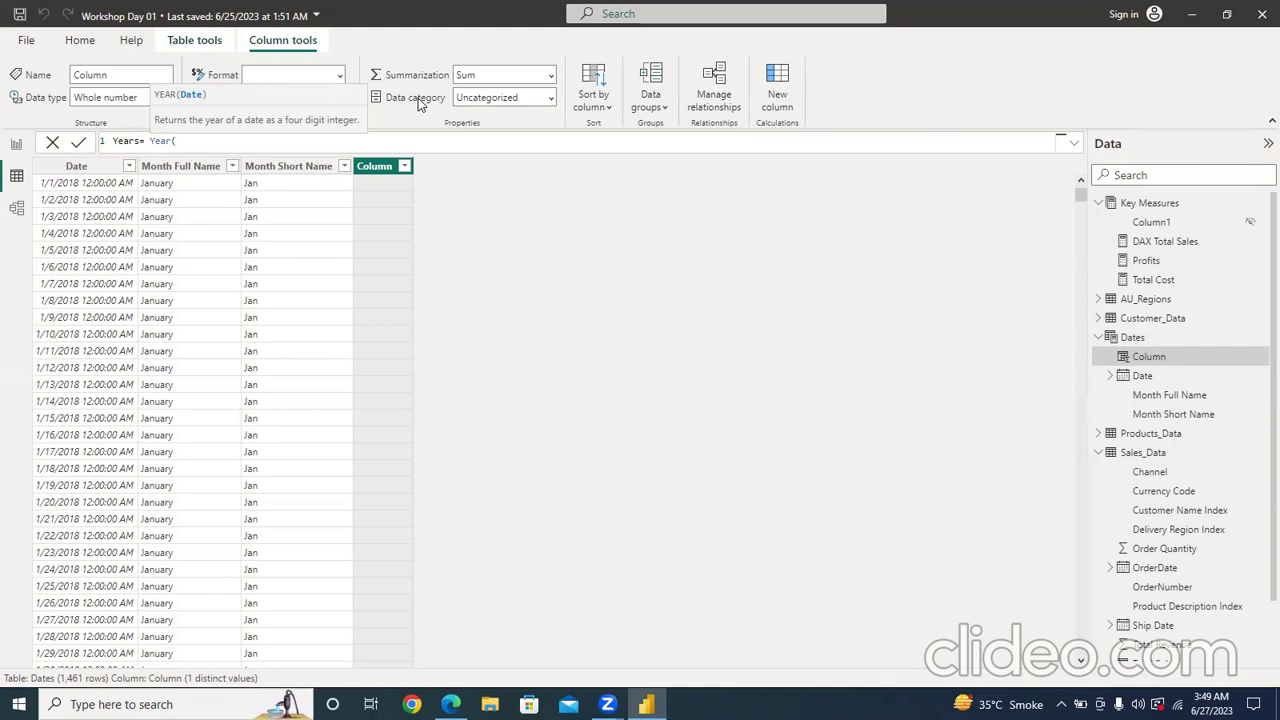
pyautogui.write('date')
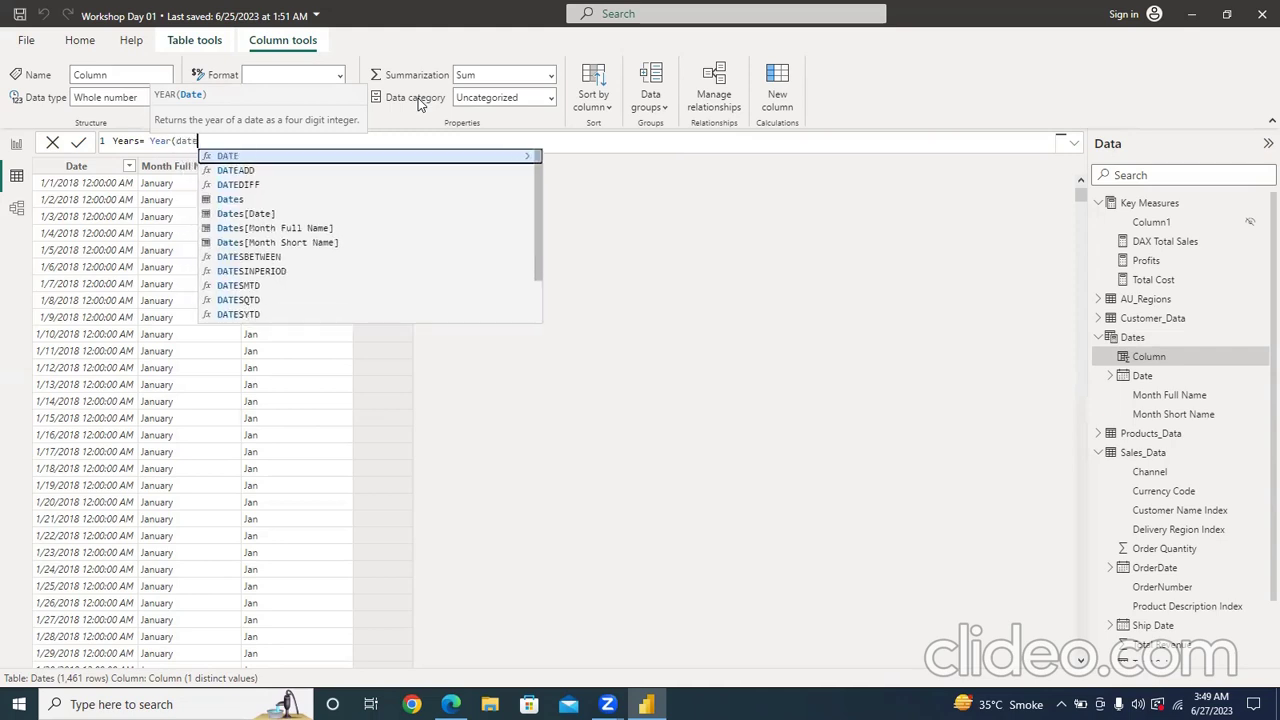
pyautogui.press('Down')
pyautogui.press('Down')
pyautogui.press('Down')
pyautogui.press('Down')
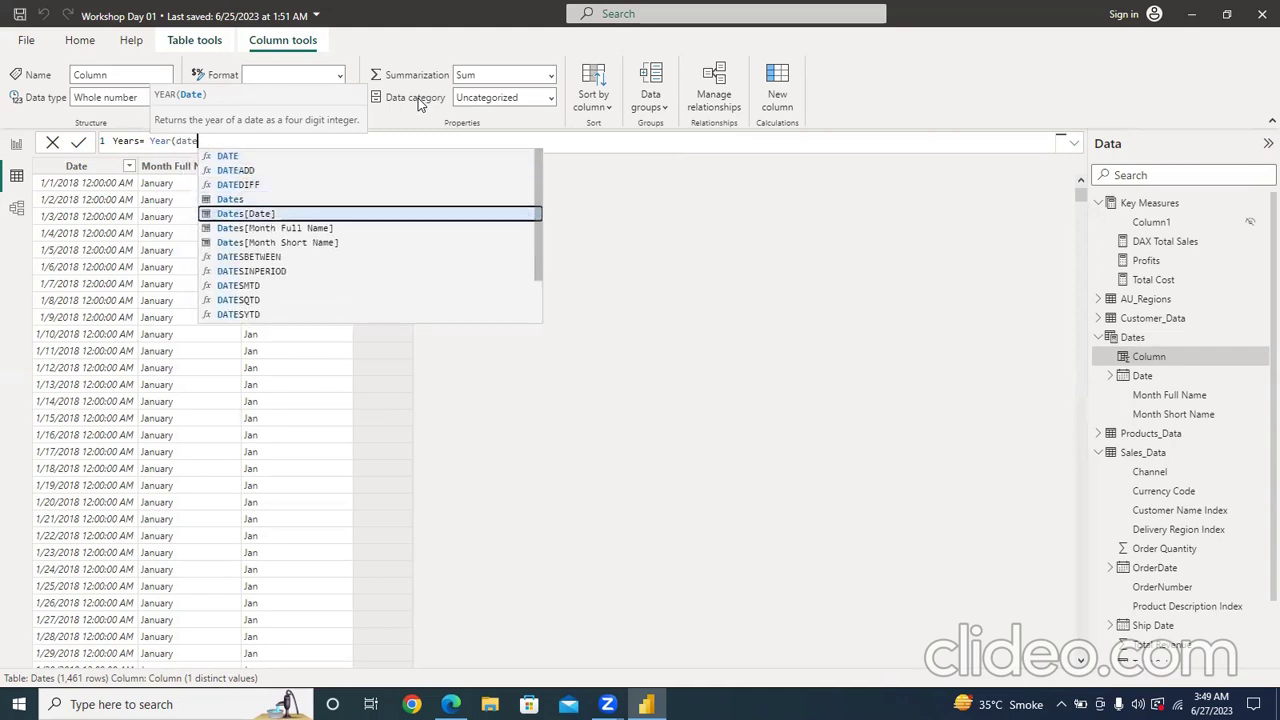
pyautogui.press('Tab')
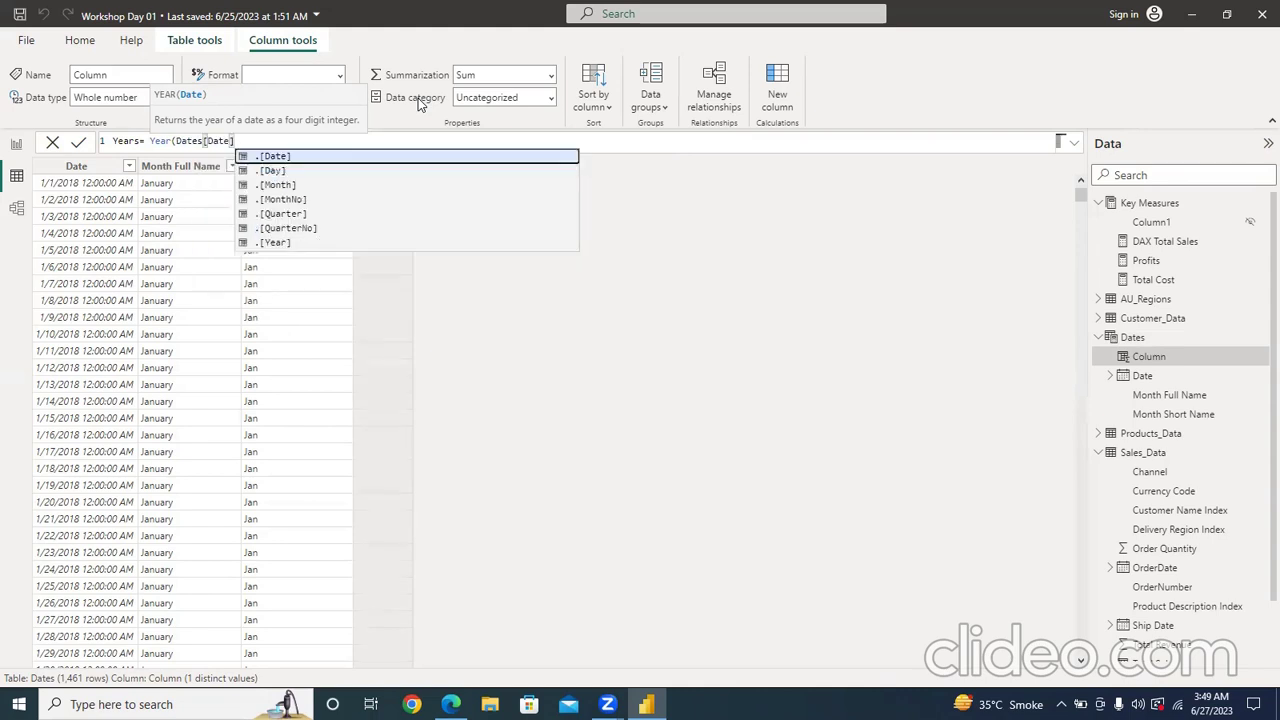
pyautogui.write(')')
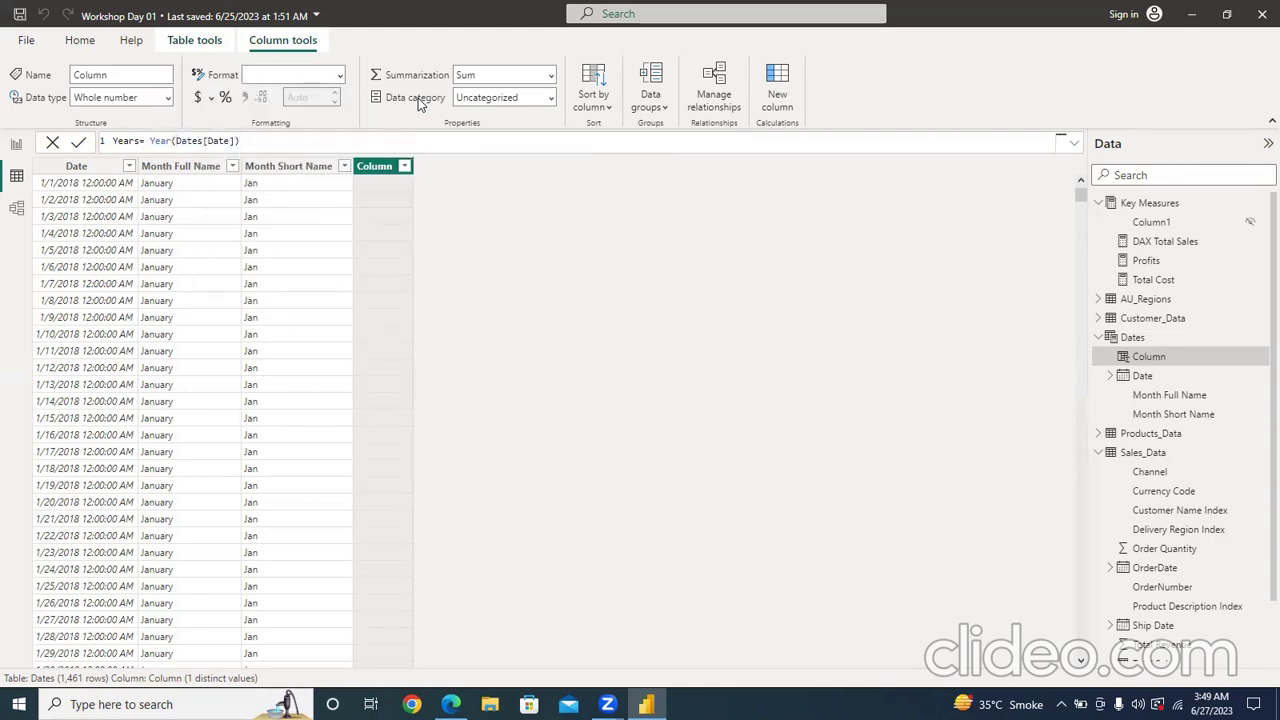
pyautogui.press('Return')
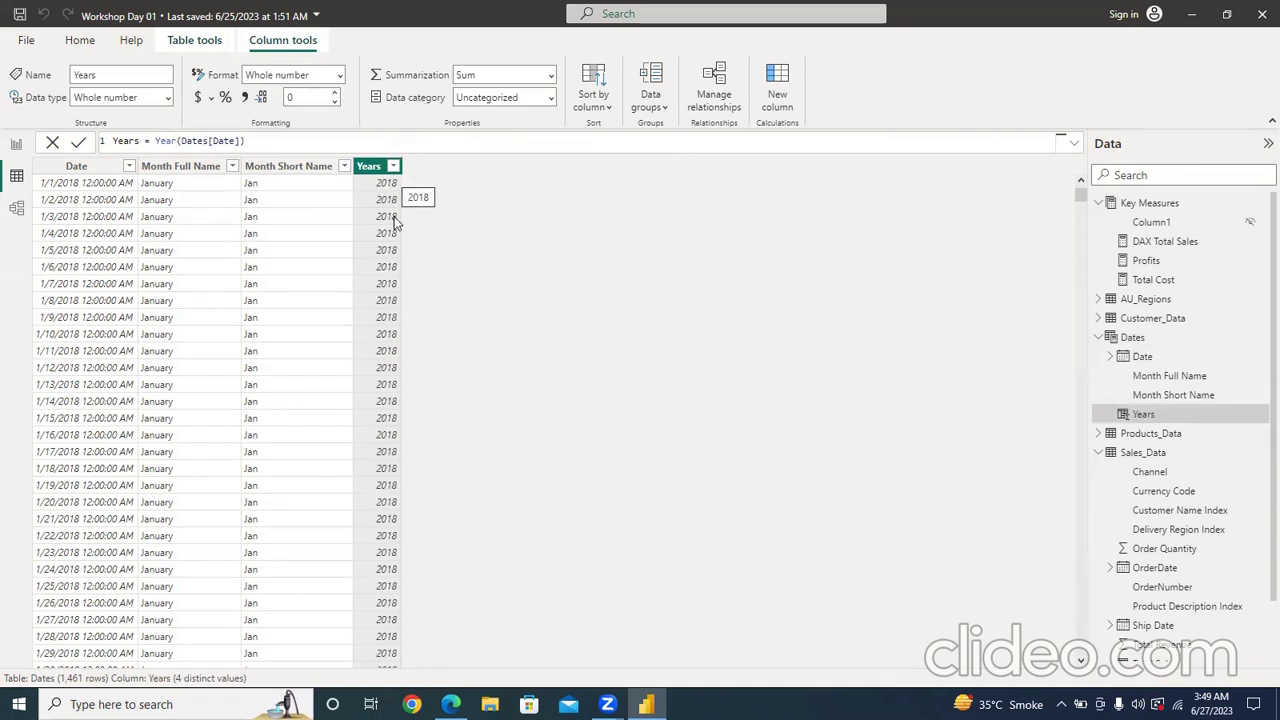
pyautogui.click(393, 167)
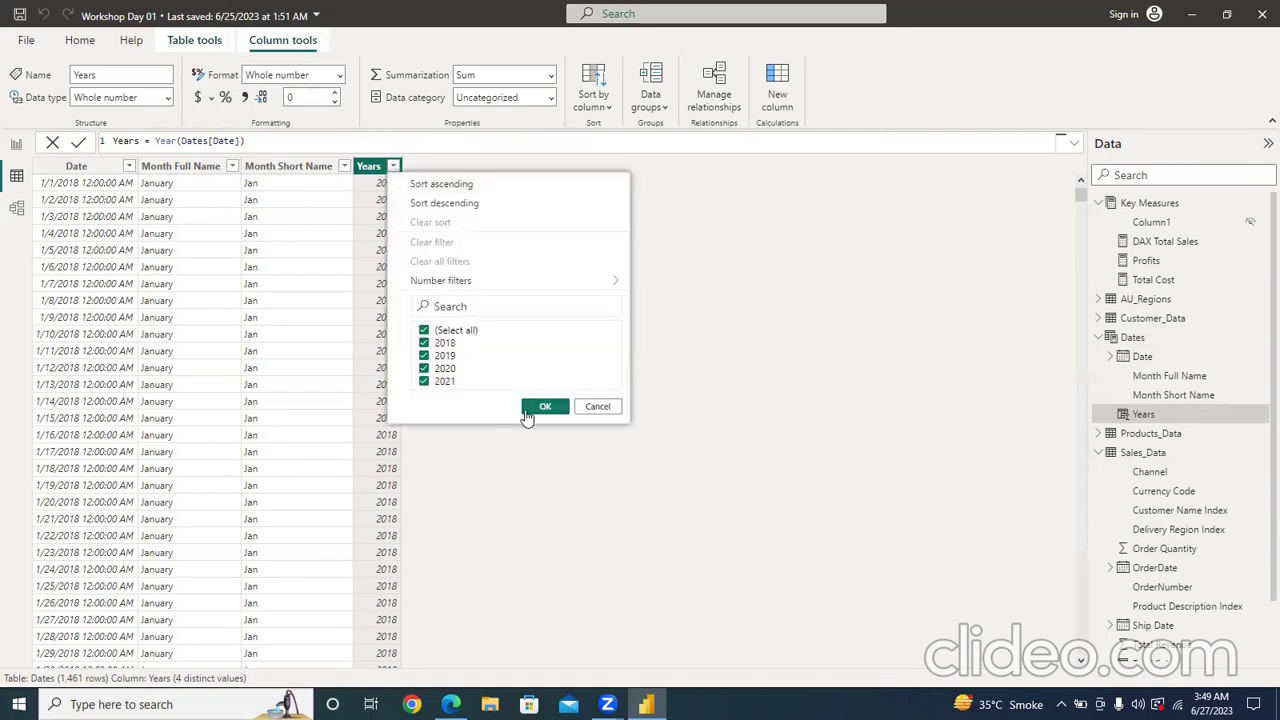
pyautogui.click(544, 406)
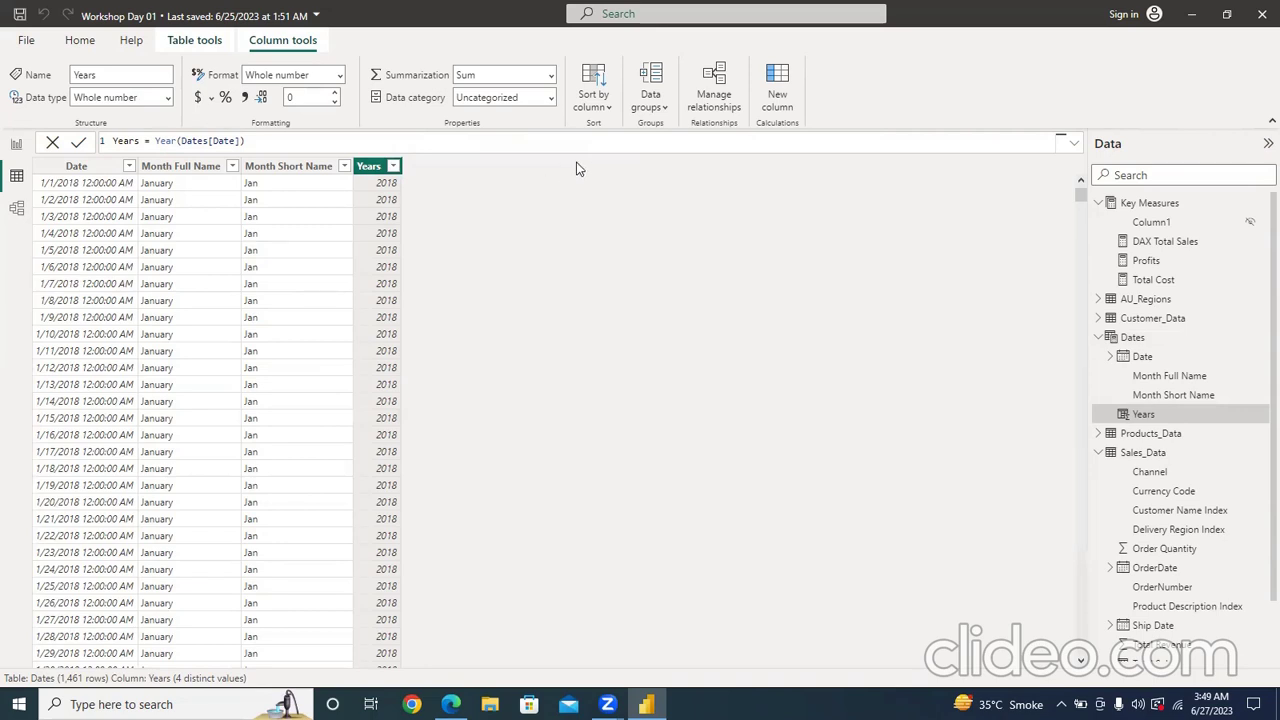
# - Start another calculated column in Dates named ShortMonthYear, with Dates[Month Short Name] as the first part of its formula
pyautogui.click(777, 95)
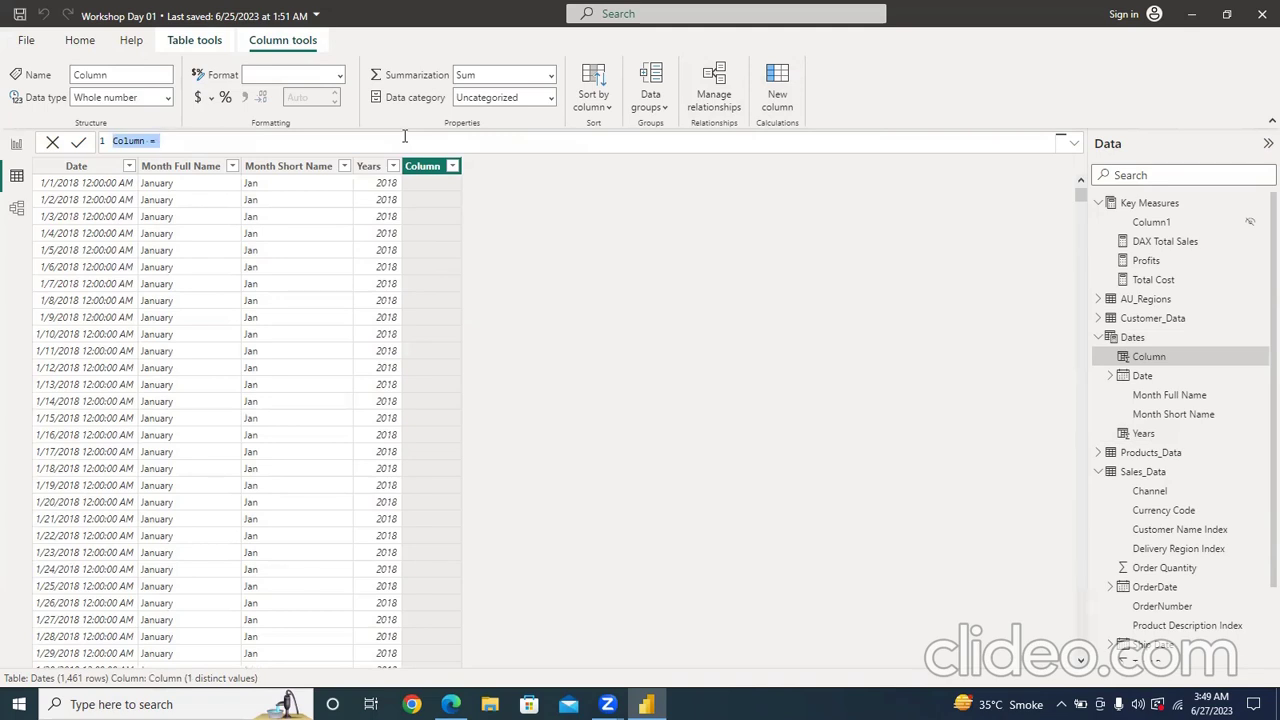
pyautogui.write('ShortMonth')
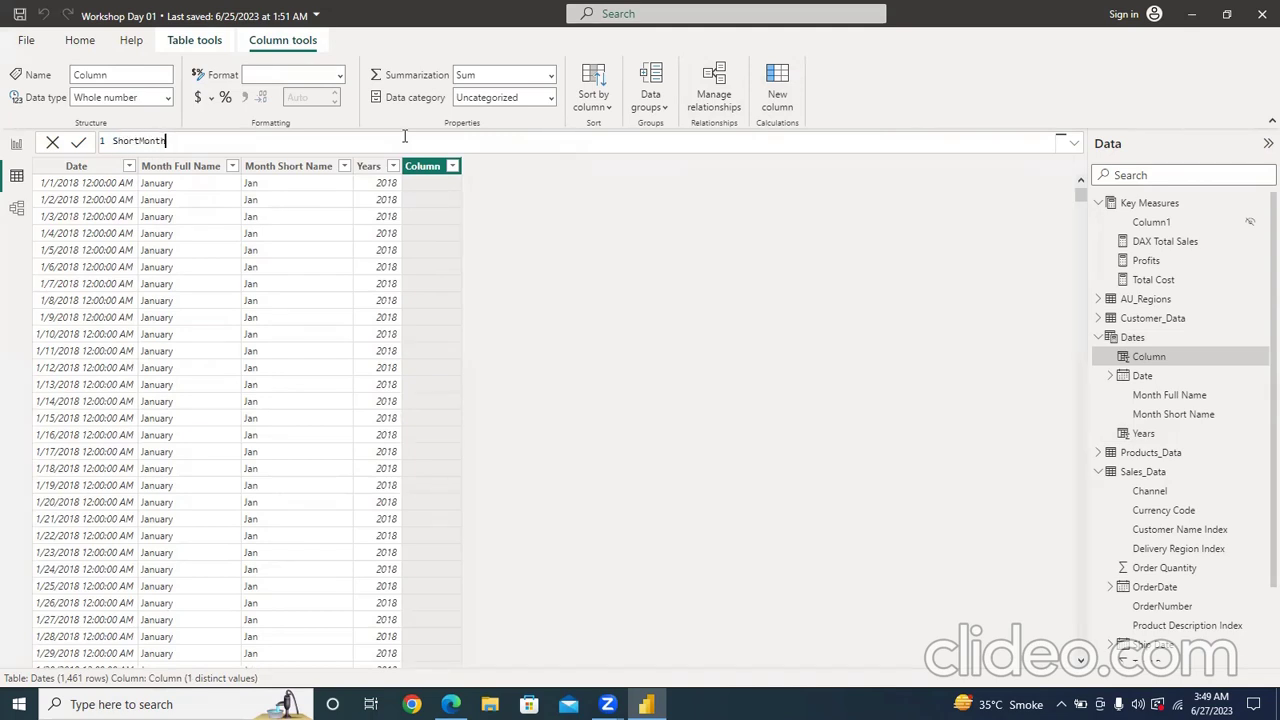
pyautogui.write('Y')
pyautogui.write('Short')
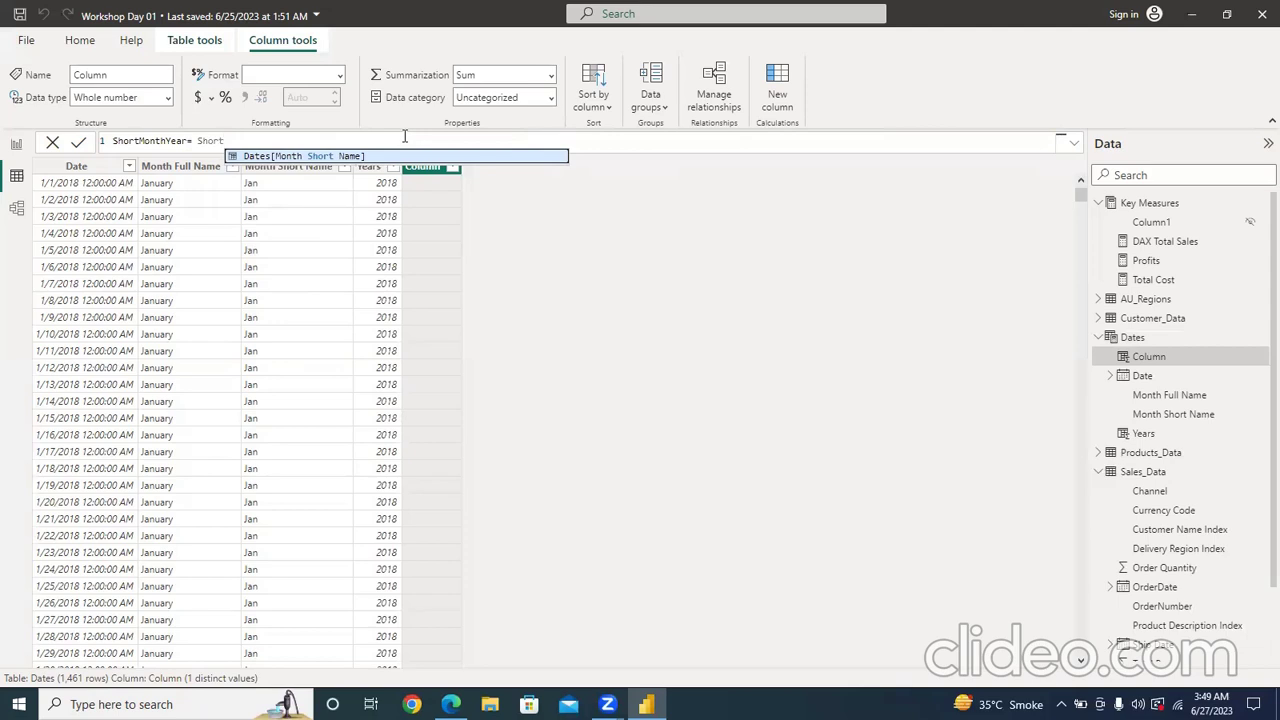
pyautogui.press('Tab')
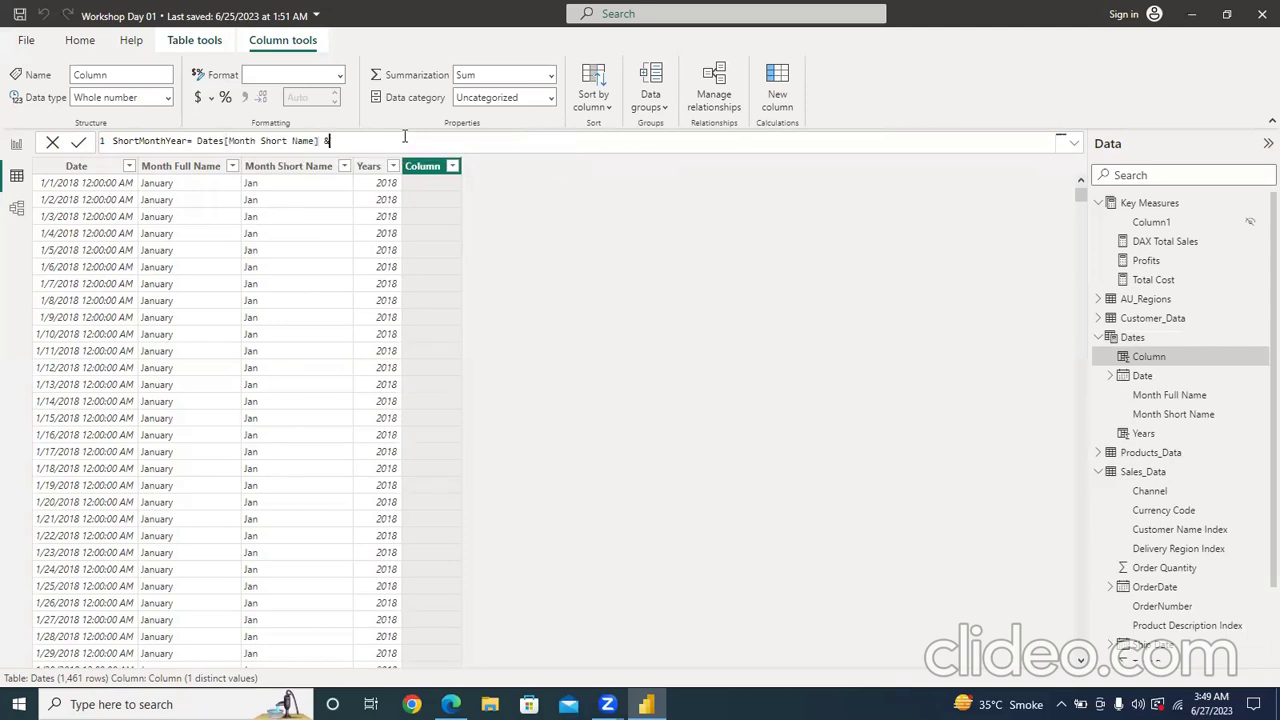
# - Concatenate Dates[Years] to the ShortMonthYear formula with the & operator and commit the column
pyautogui.write('& Year')
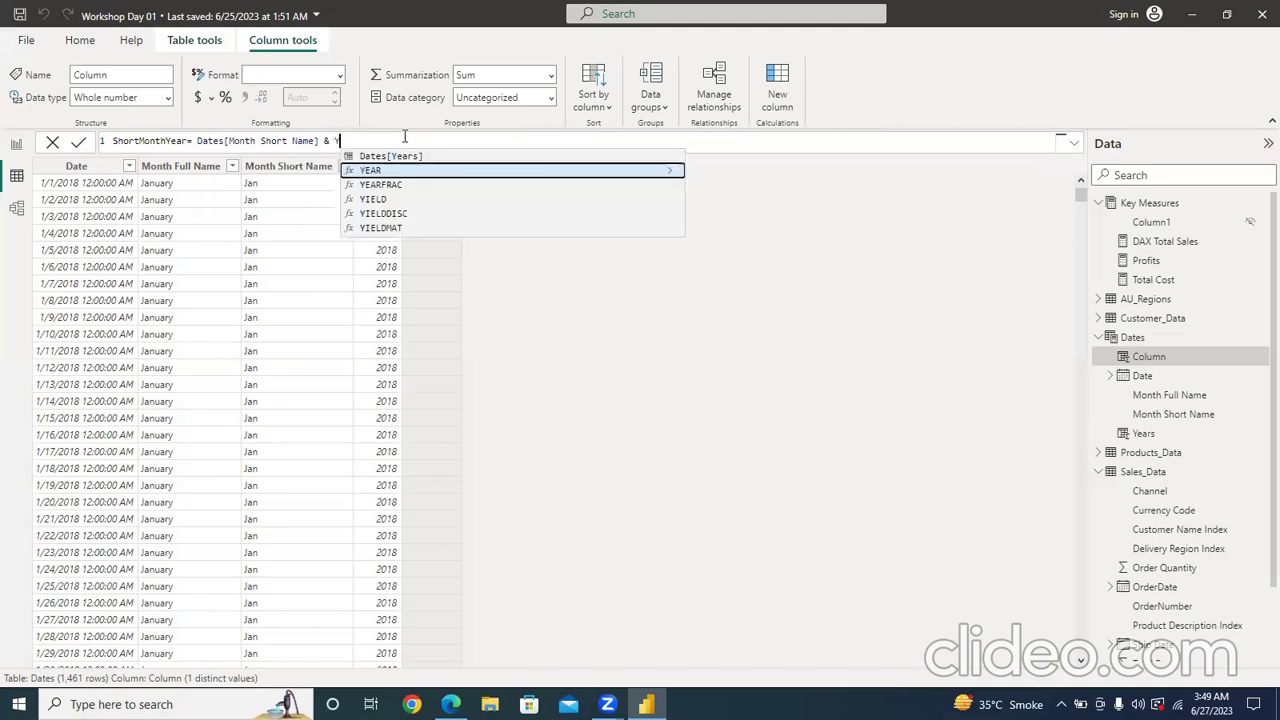
pyautogui.press('Up')
pyautogui.press('Up')
pyautogui.press('Up')
pyautogui.press('Up')
pyautogui.press('Up')
pyautogui.press('Up')
pyautogui.press('Up')
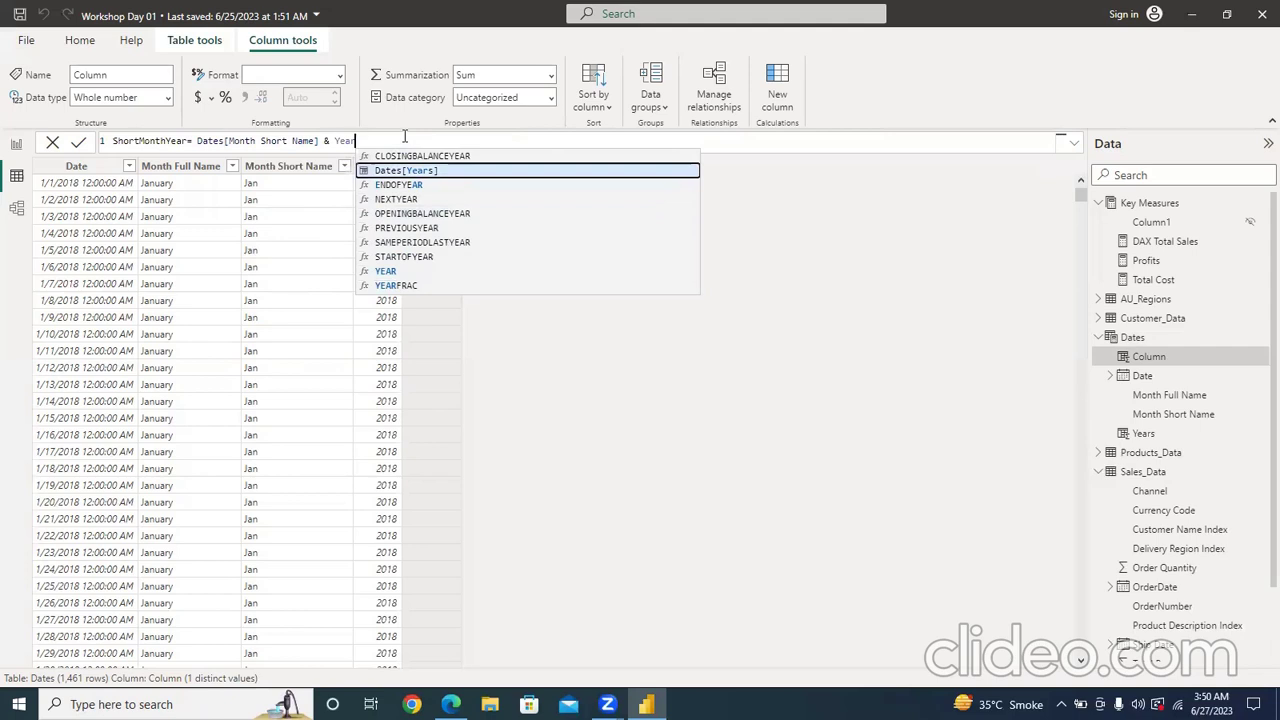
pyautogui.press('Tab')
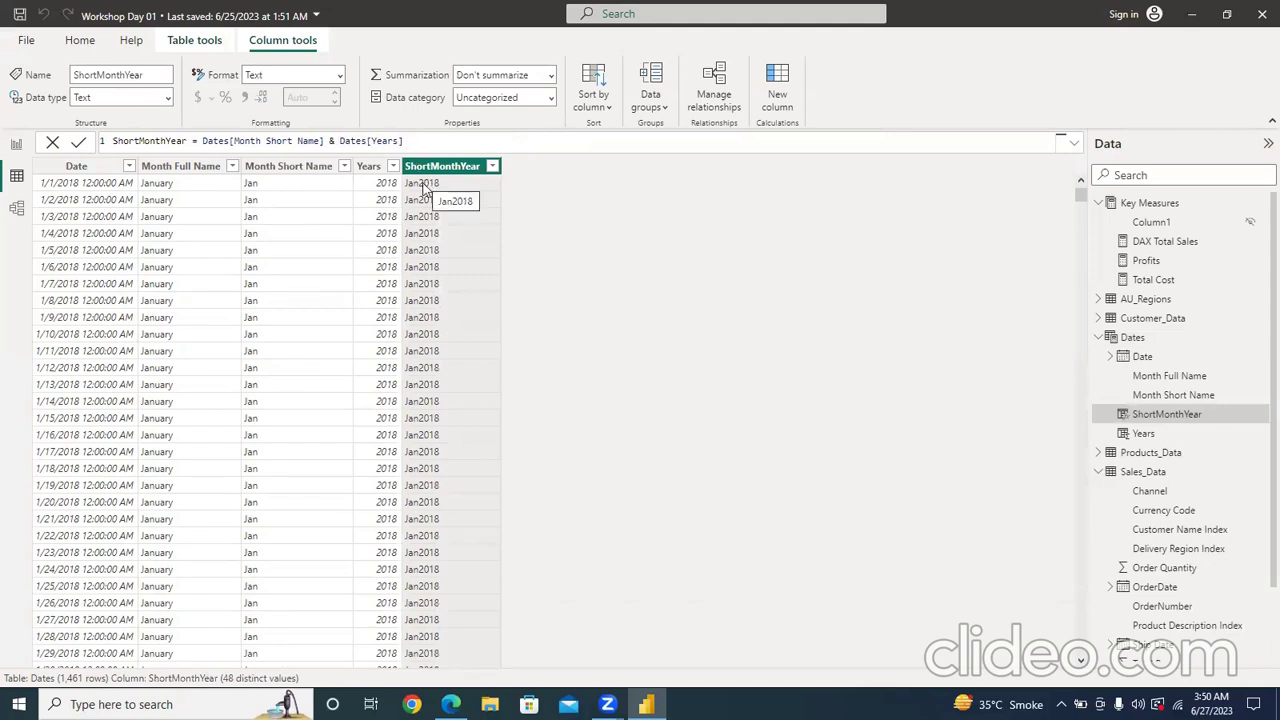
# - Examine the distinct month-year values of the ShortMonthYear column in its filter list, leaving the filter unapplied
pyautogui.click(492, 166)
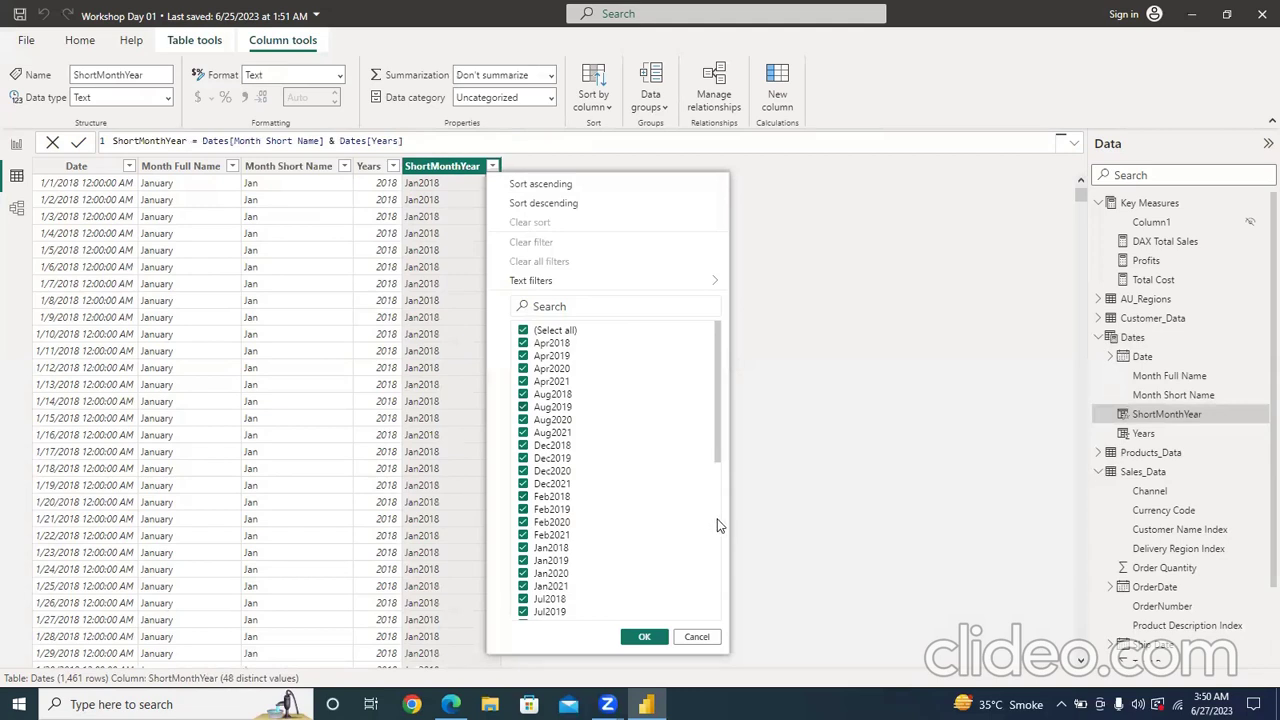
pyautogui.scroll(-5, 717, 525)
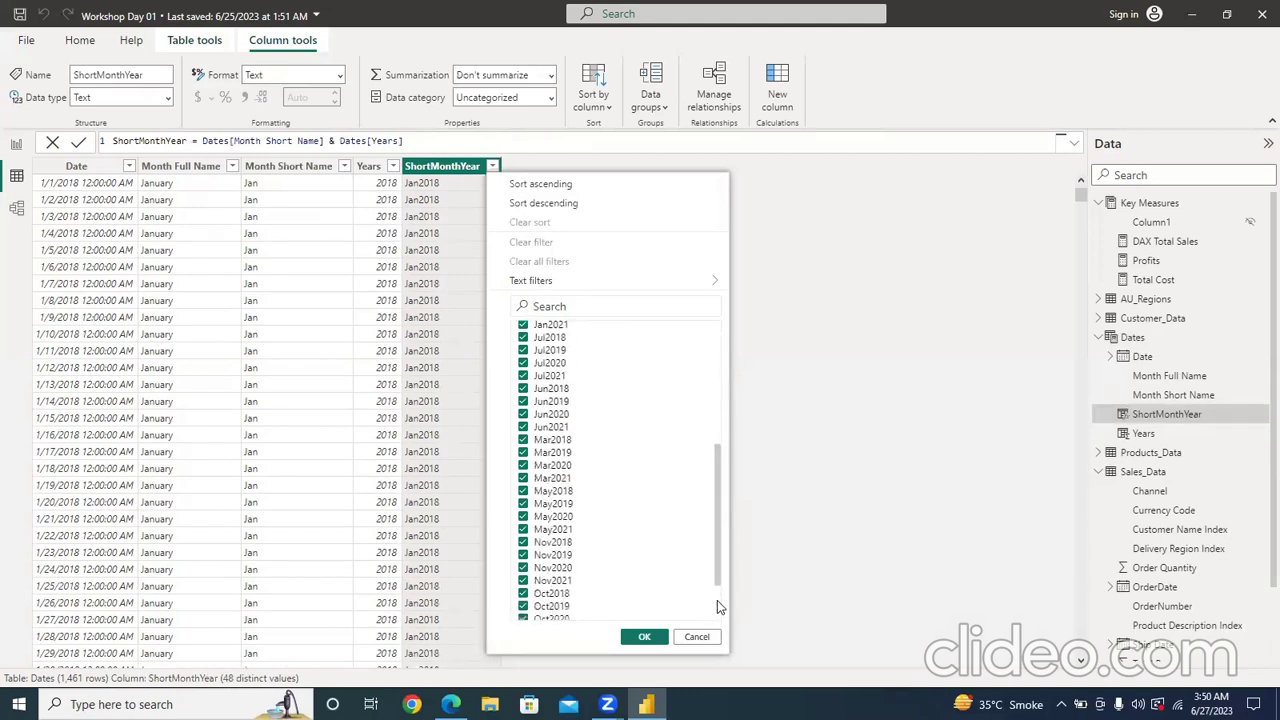
pyautogui.scroll(-2, 717, 600)
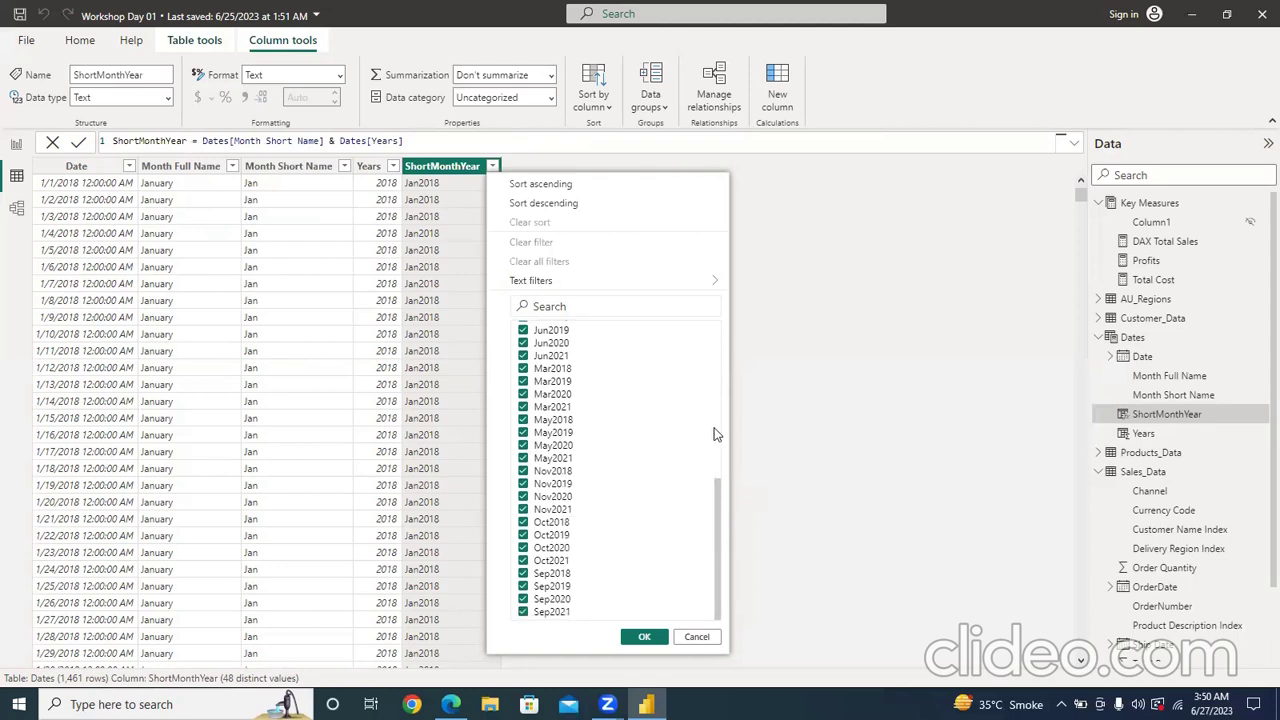
pyautogui.scroll(7, 720, 405)
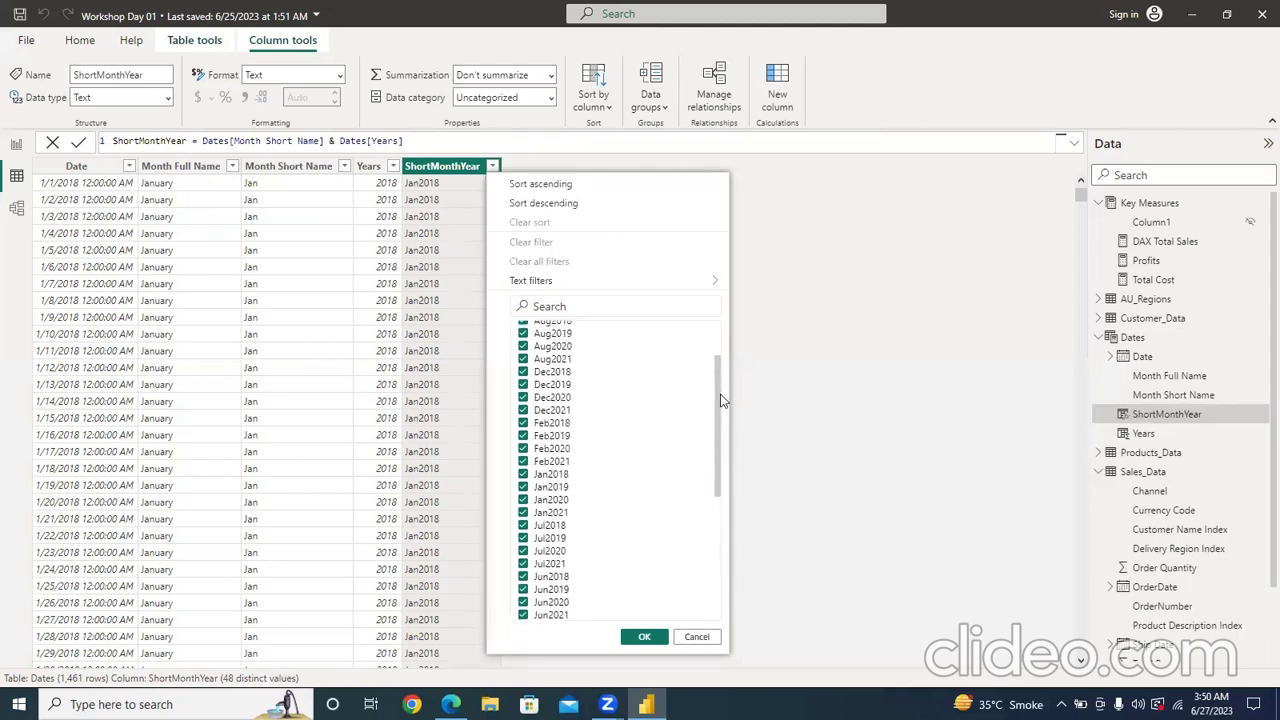
pyautogui.click(869, 256)
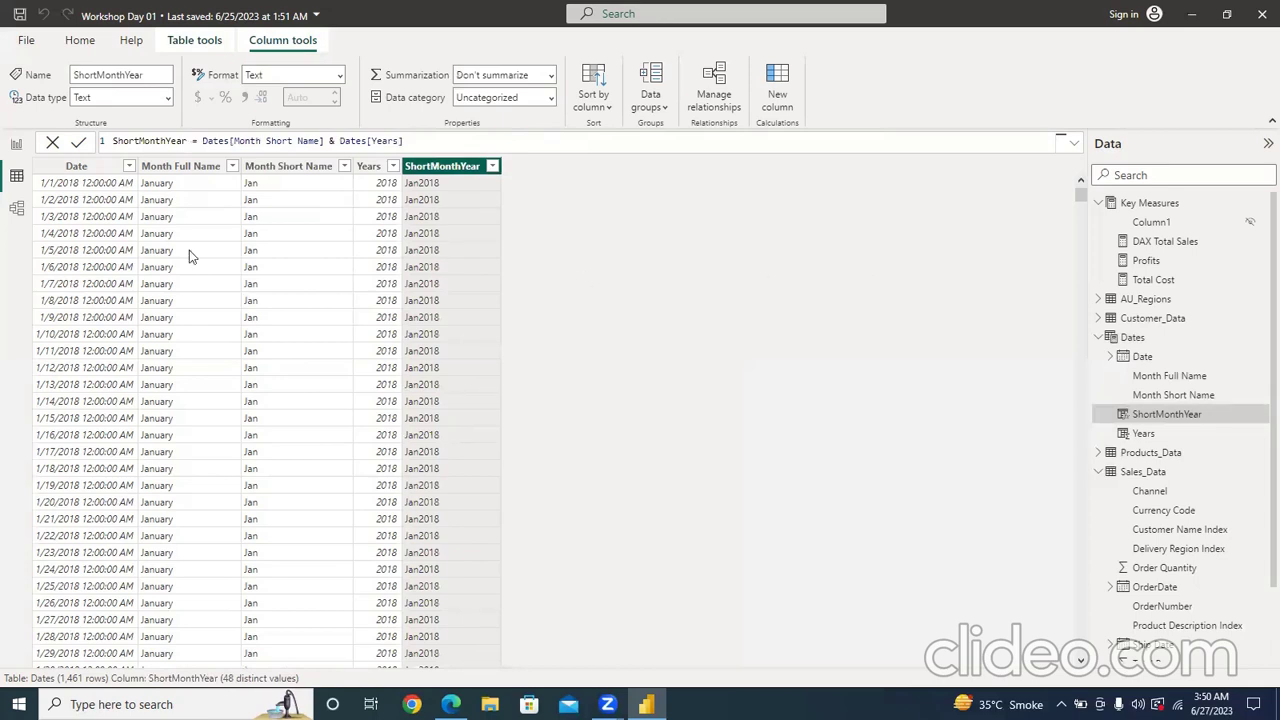
# - Place the Dates table between Customer_Data and Key Measures in the model diagram and make its card slightly taller
pyautogui.click(10, 212)
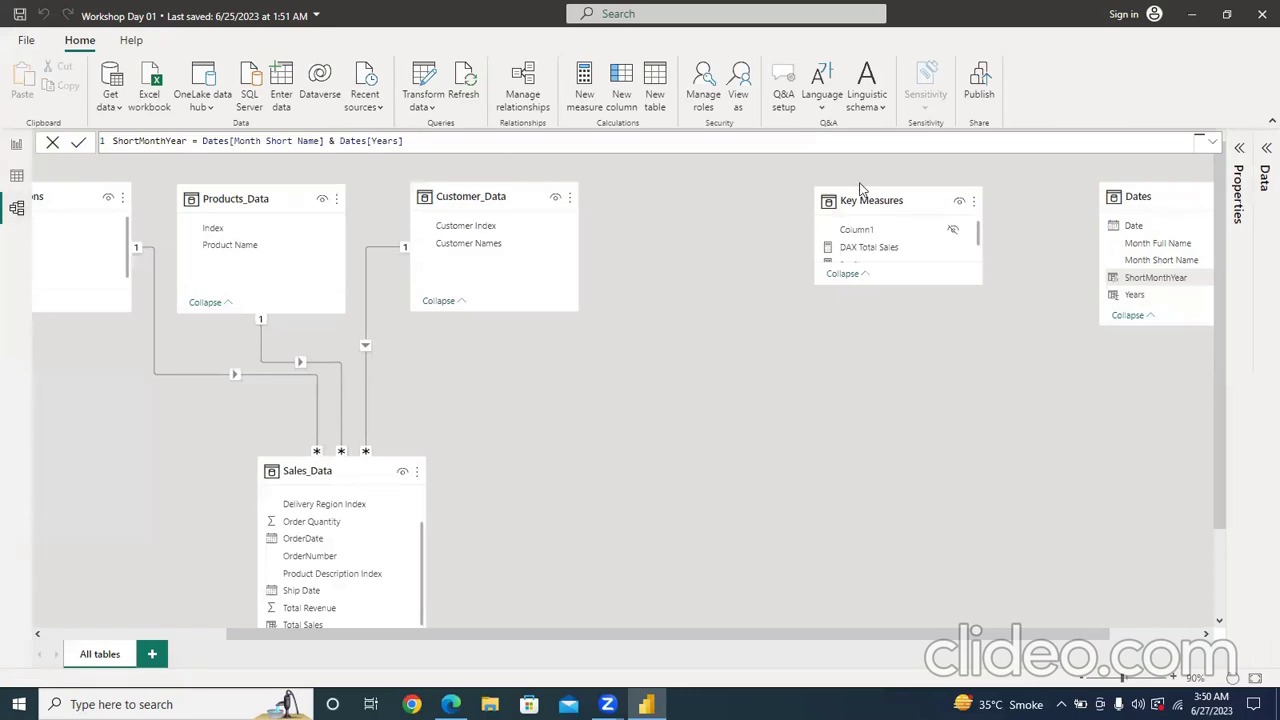
pyautogui.moveTo(1150, 198); pyautogui.dragTo(864, 205)
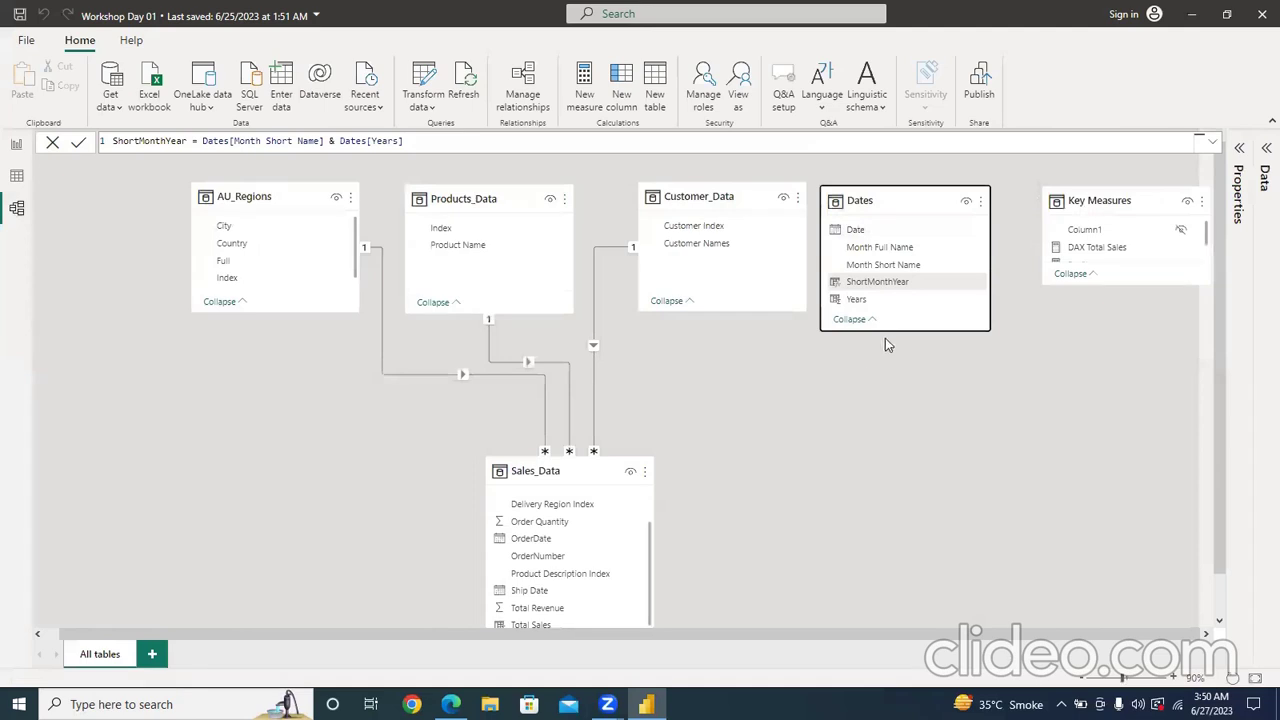
pyautogui.moveTo(903, 331); pyautogui.dragTo(905, 358)
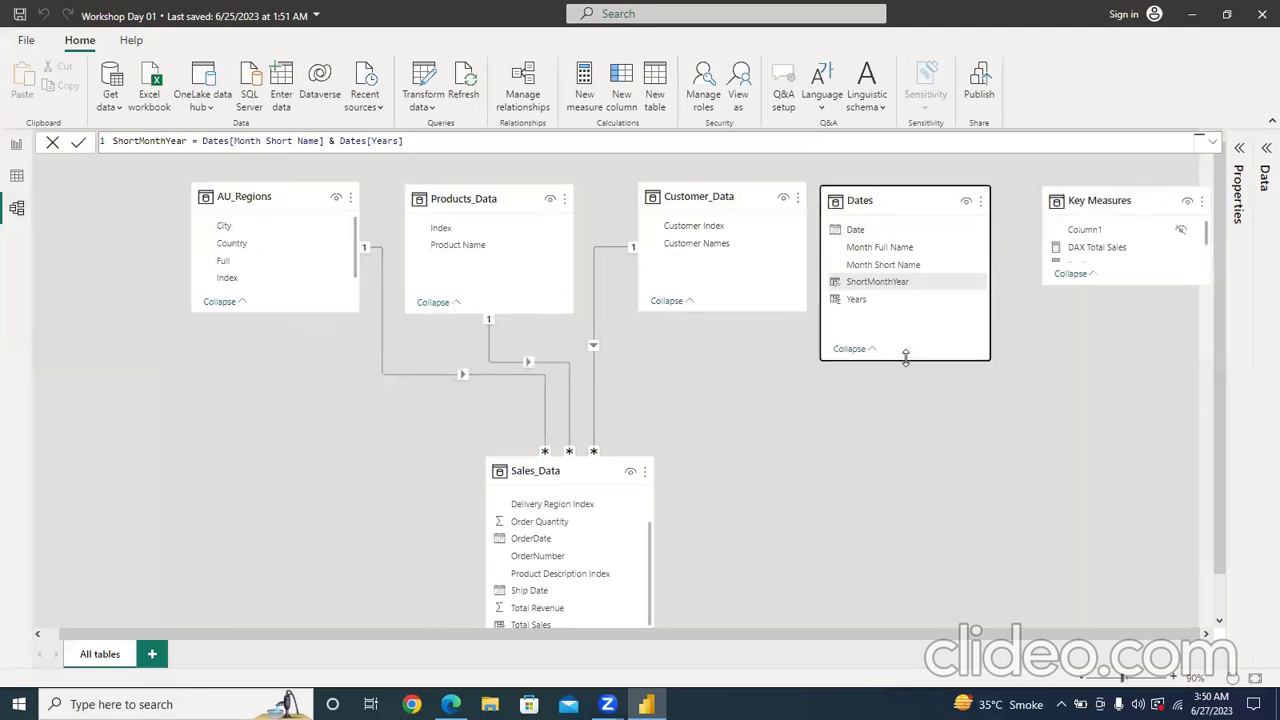
# - Create a relationship between OrderDate in Sales_Data and Date in the Dates table
pyautogui.click(797, 434)
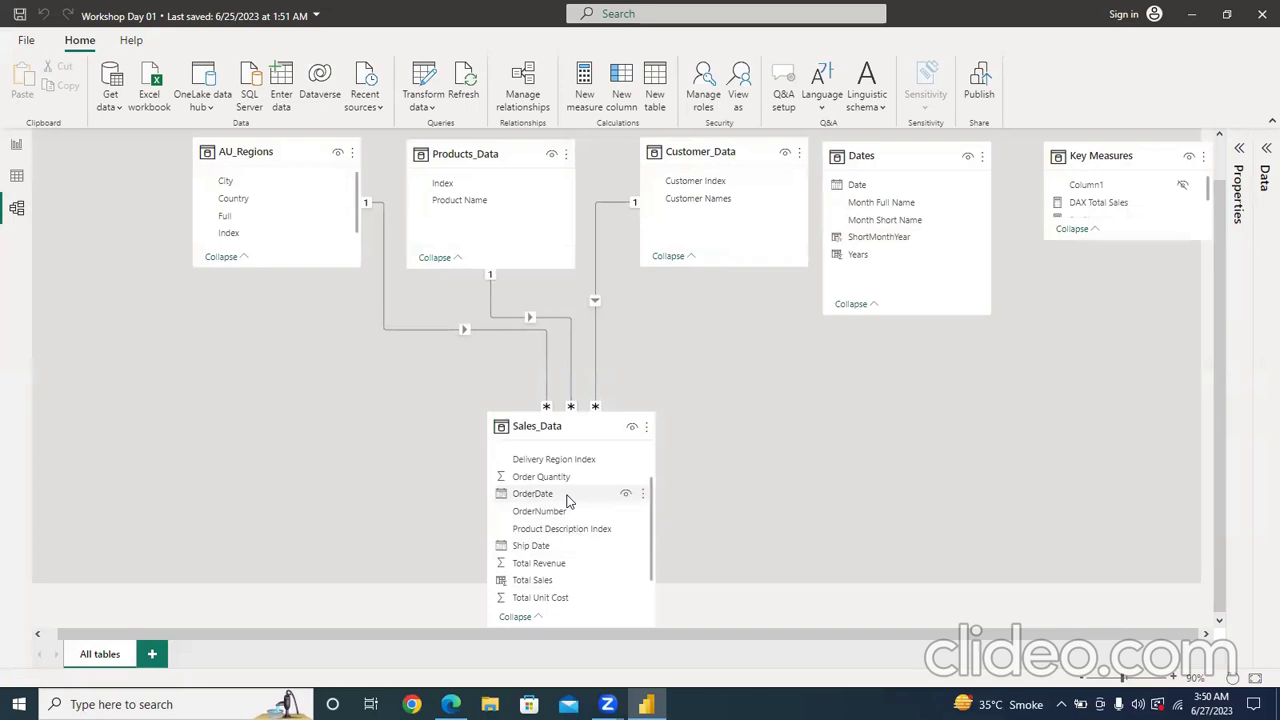
pyautogui.moveTo(535, 494); pyautogui.dragTo(857, 190)
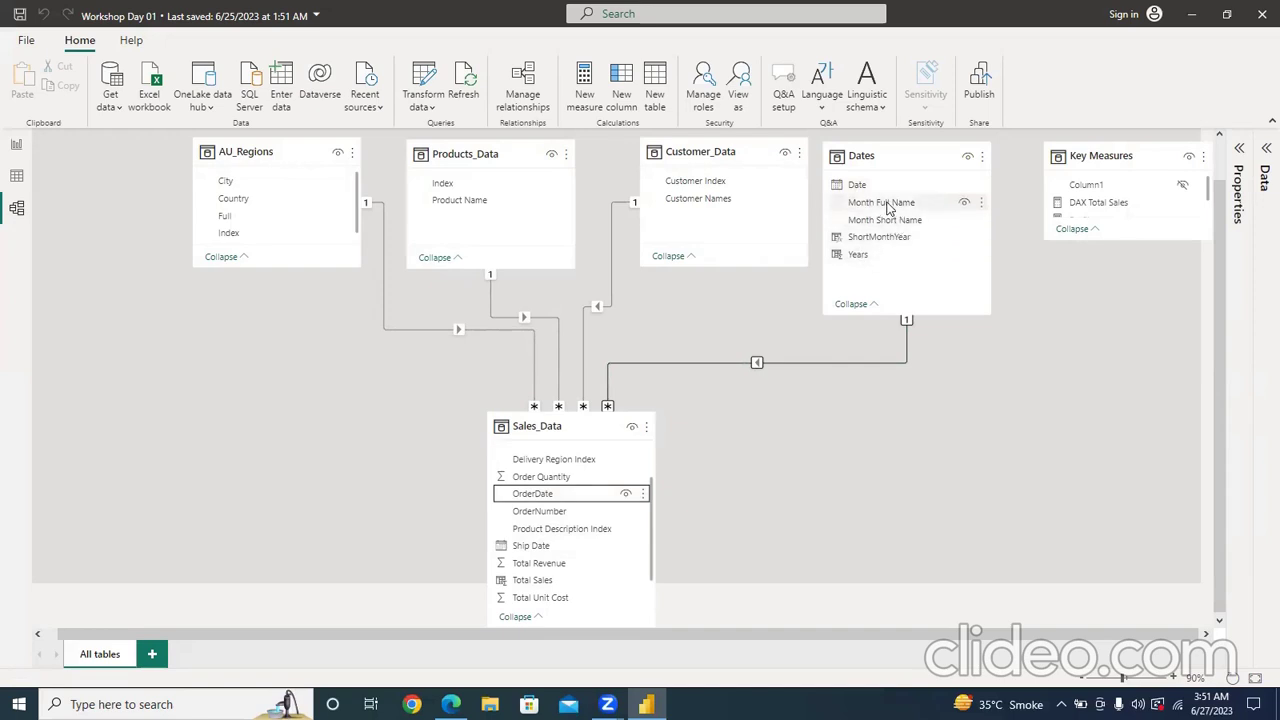
pyautogui.click(808, 424)
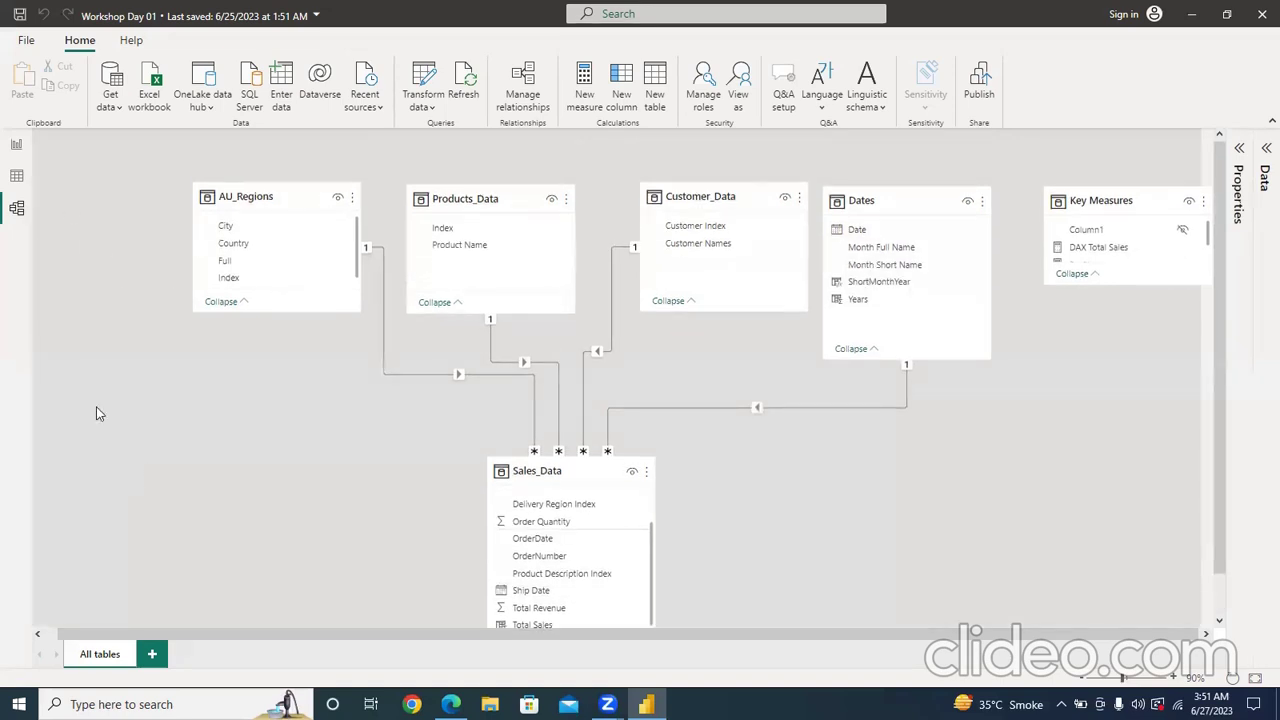
# - Change the data type of the Date column in the Dates table to Date
pyautogui.click(16, 176)
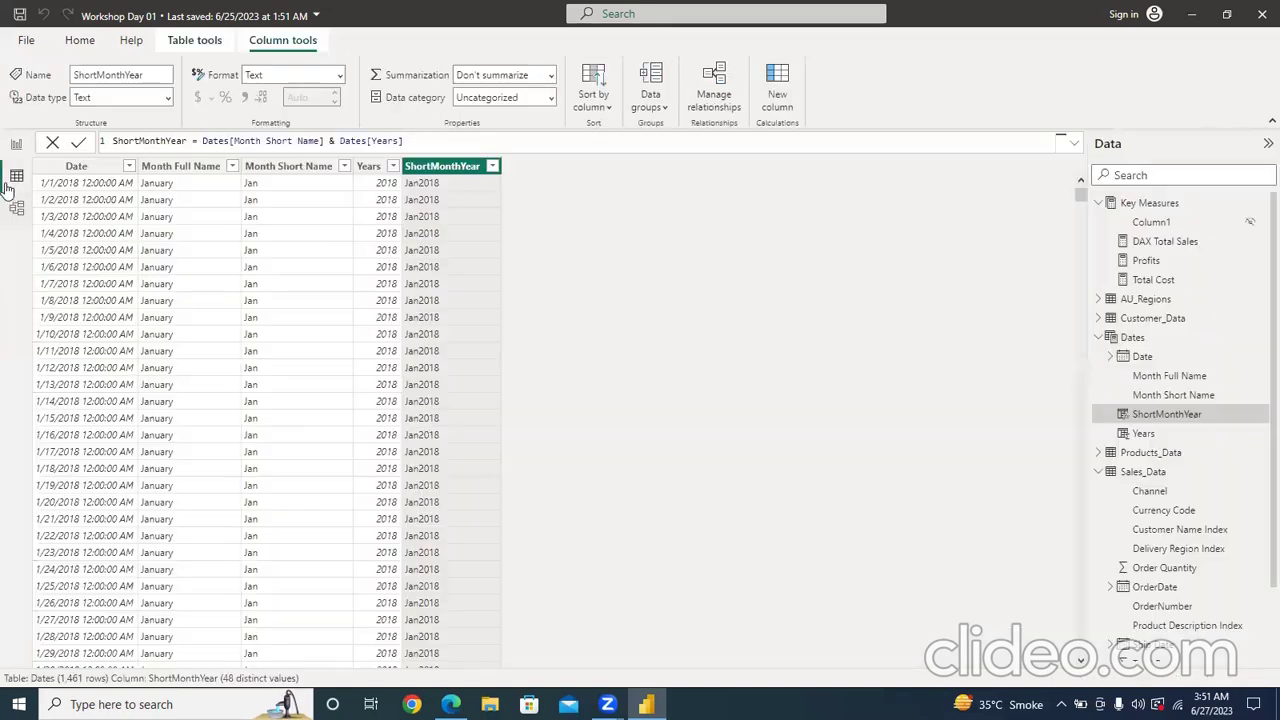
pyautogui.click(68, 165)
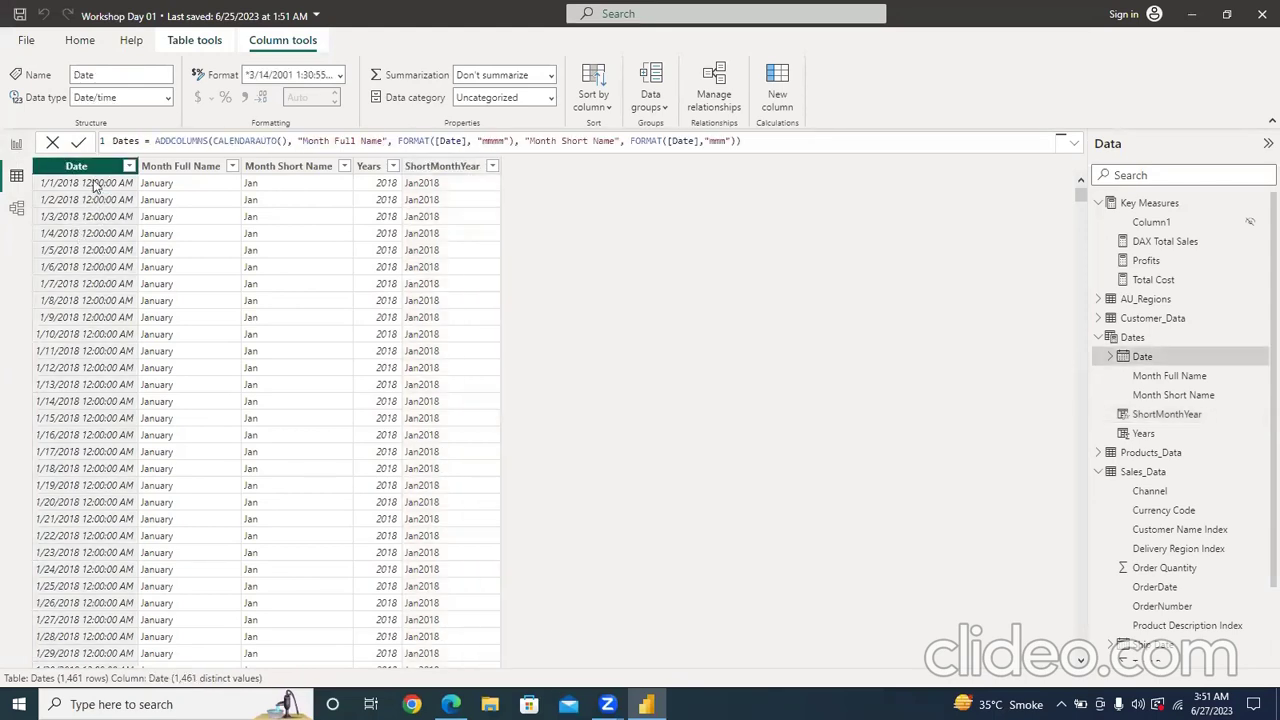
pyautogui.click(166, 97)
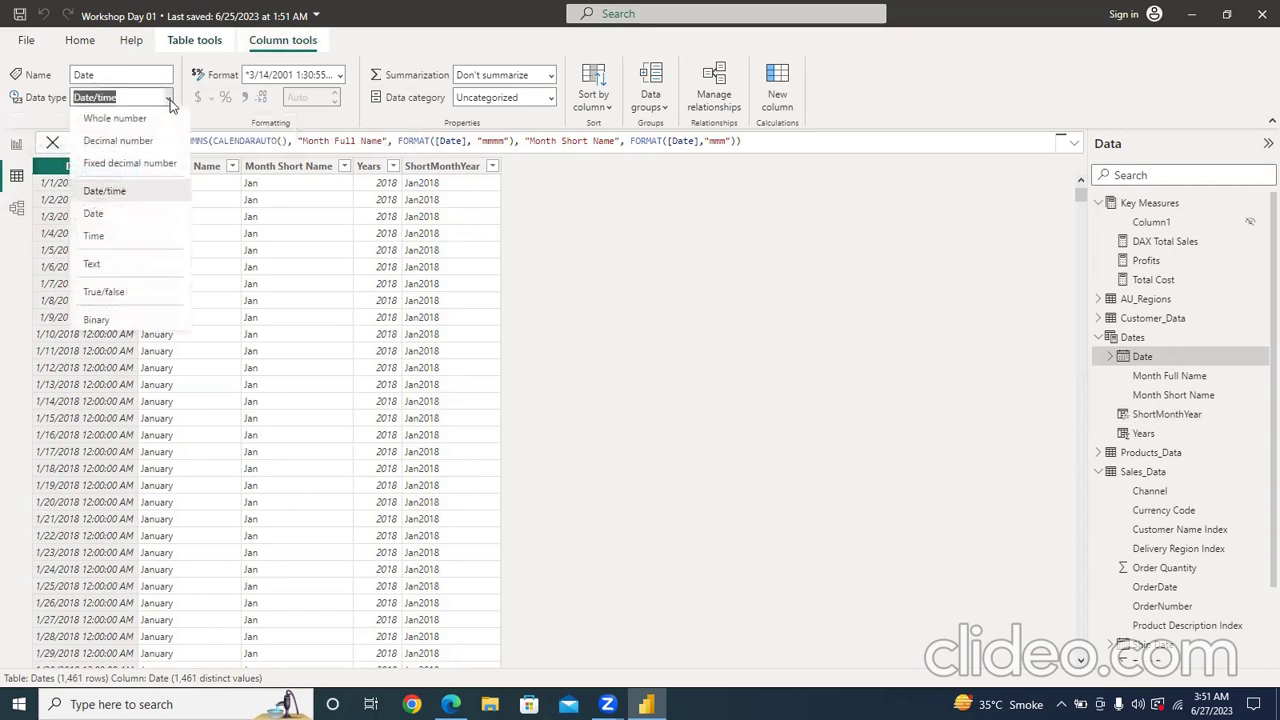
pyautogui.click(122, 216)
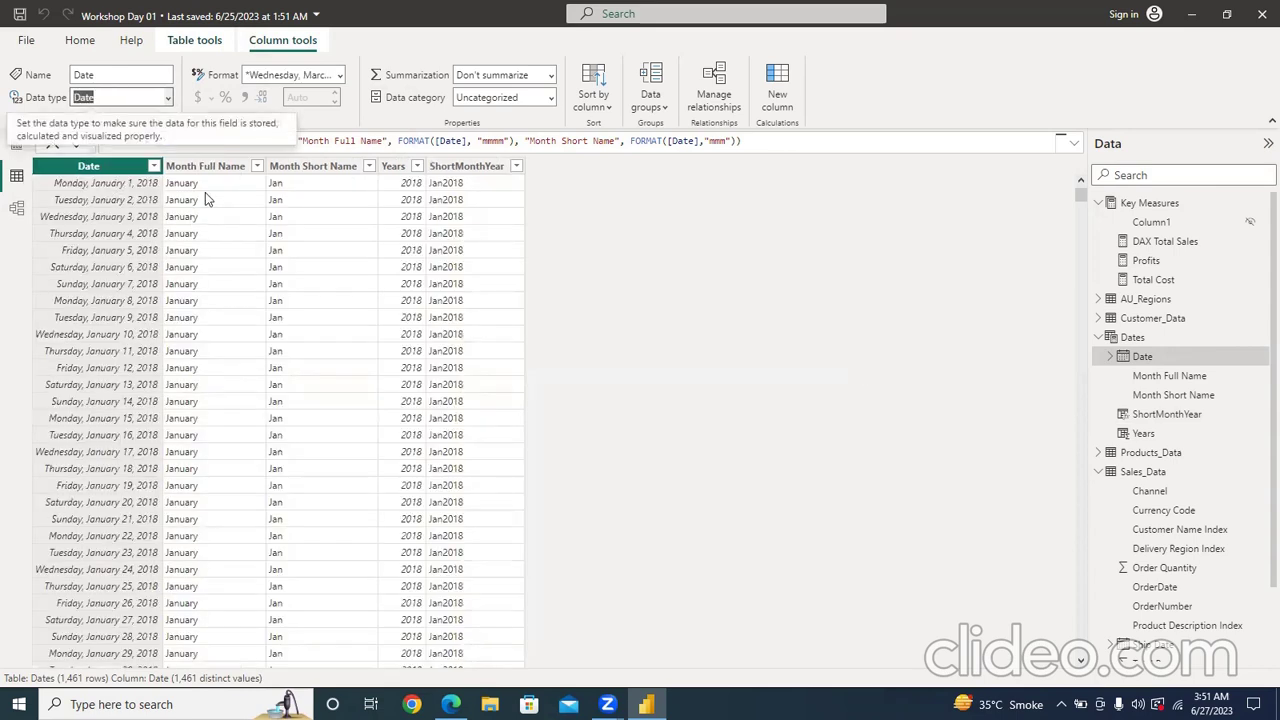
# - Try showing Dates[Years] on Page 3 as a card and as a table visual, removing the field each time
pyautogui.click(7, 162)
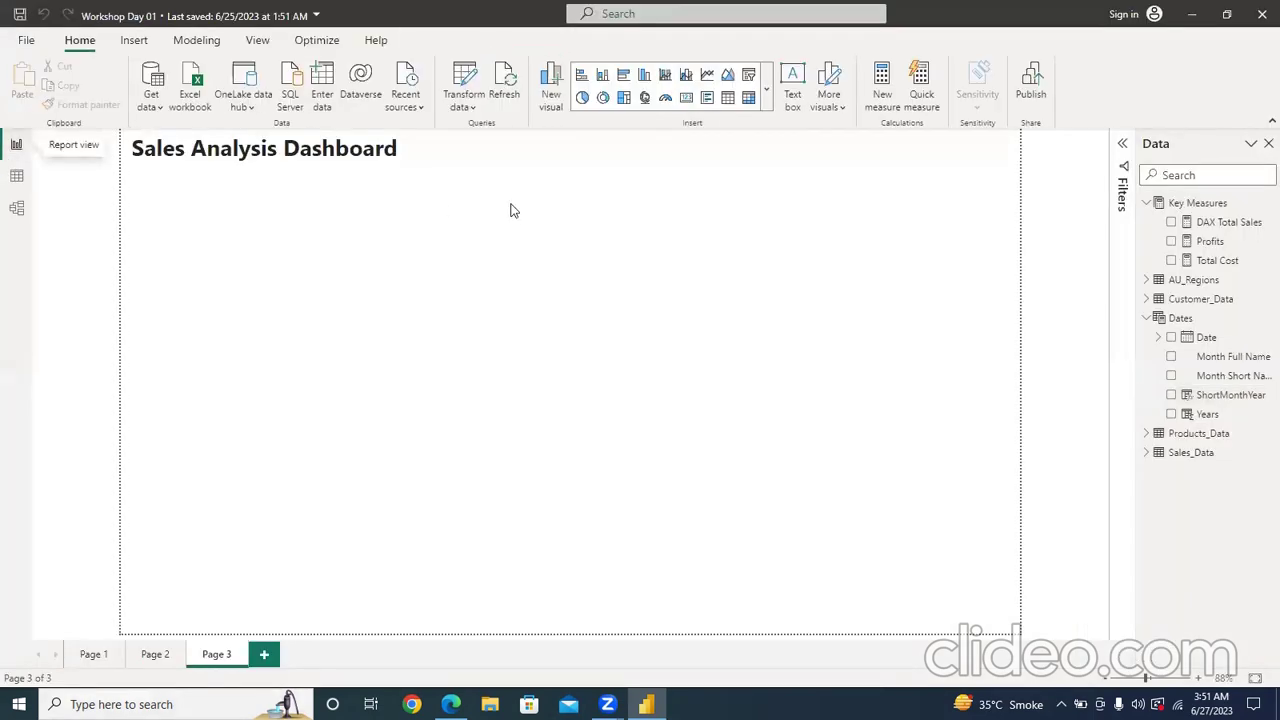
pyautogui.click(1171, 414)
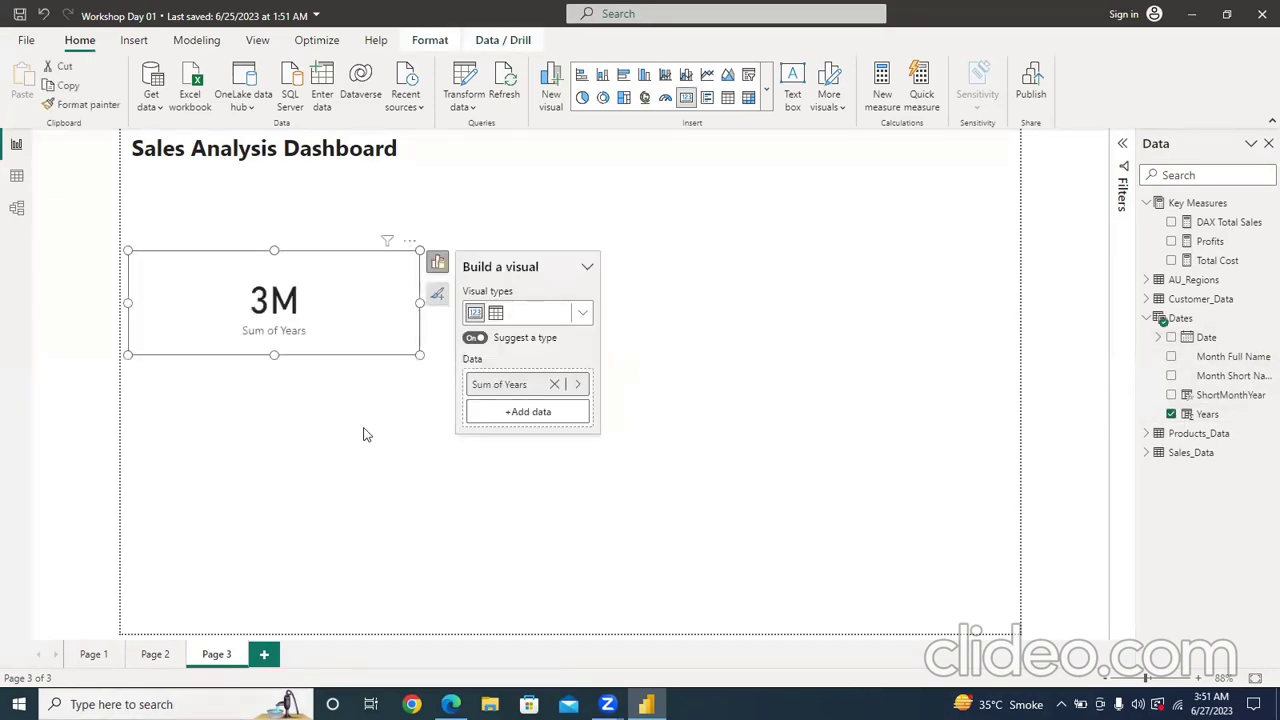
pyautogui.click(551, 390)
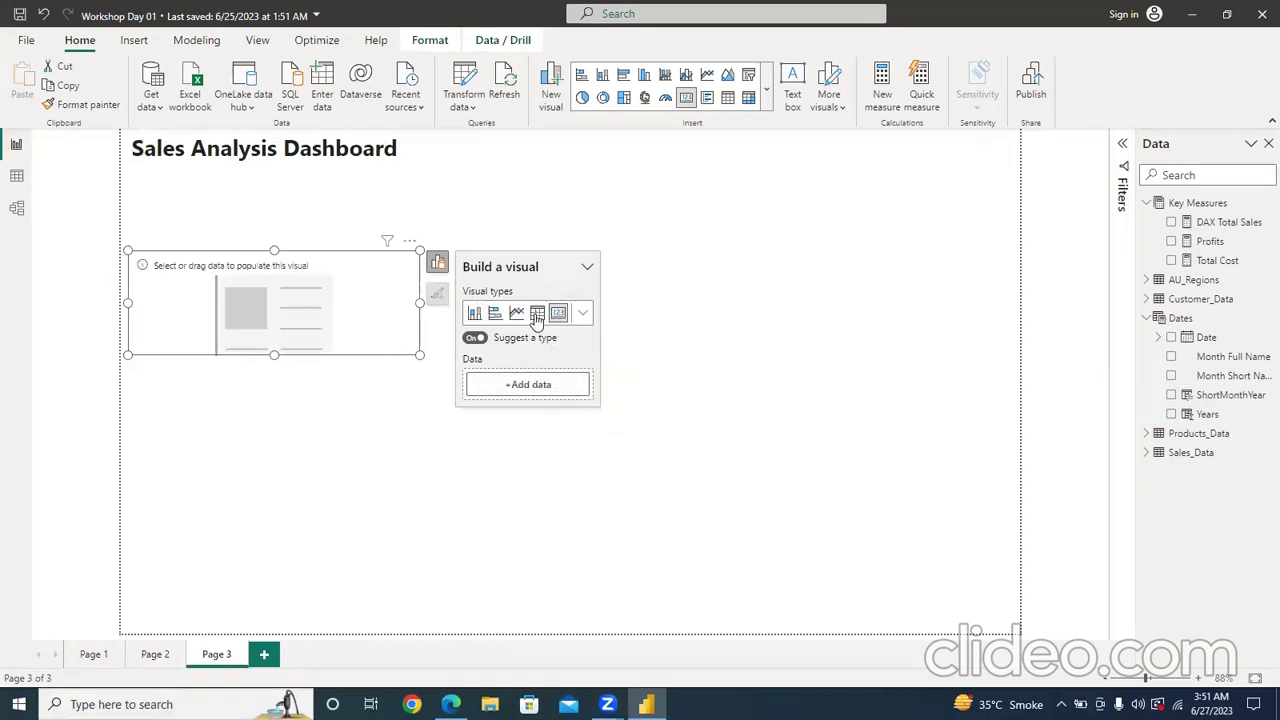
pyautogui.click(537, 314)
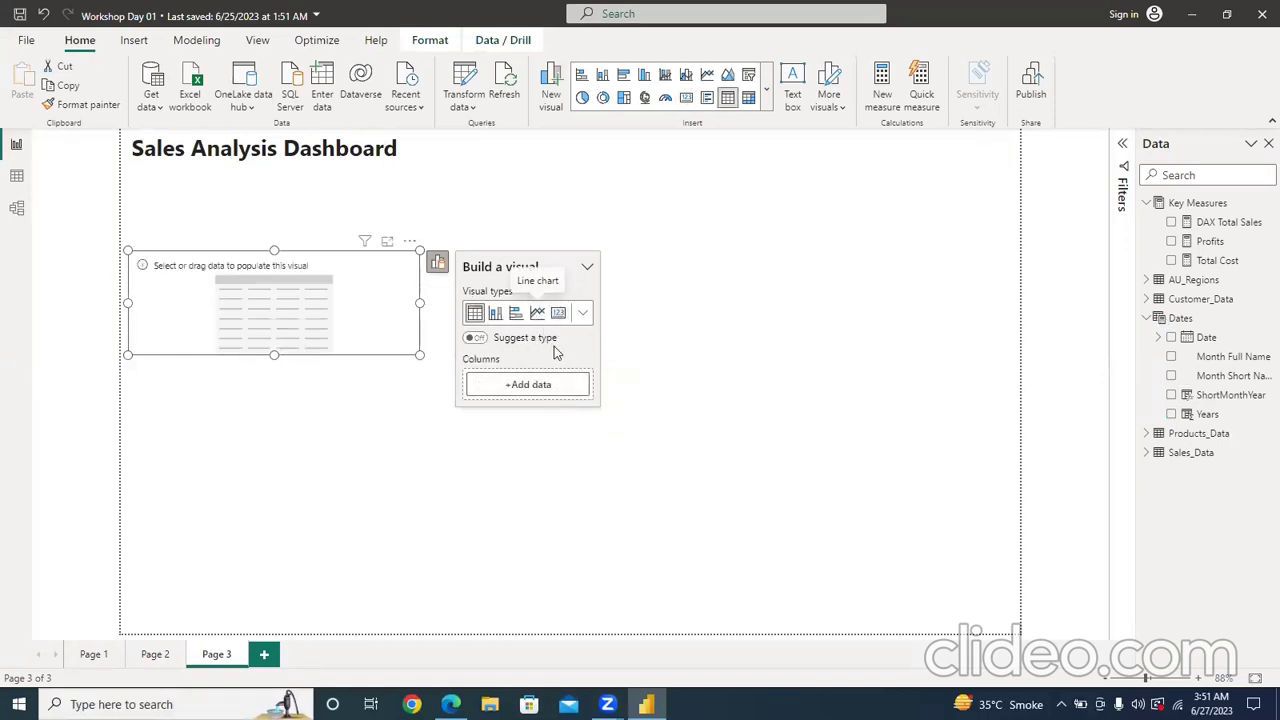
pyautogui.click(1171, 415)
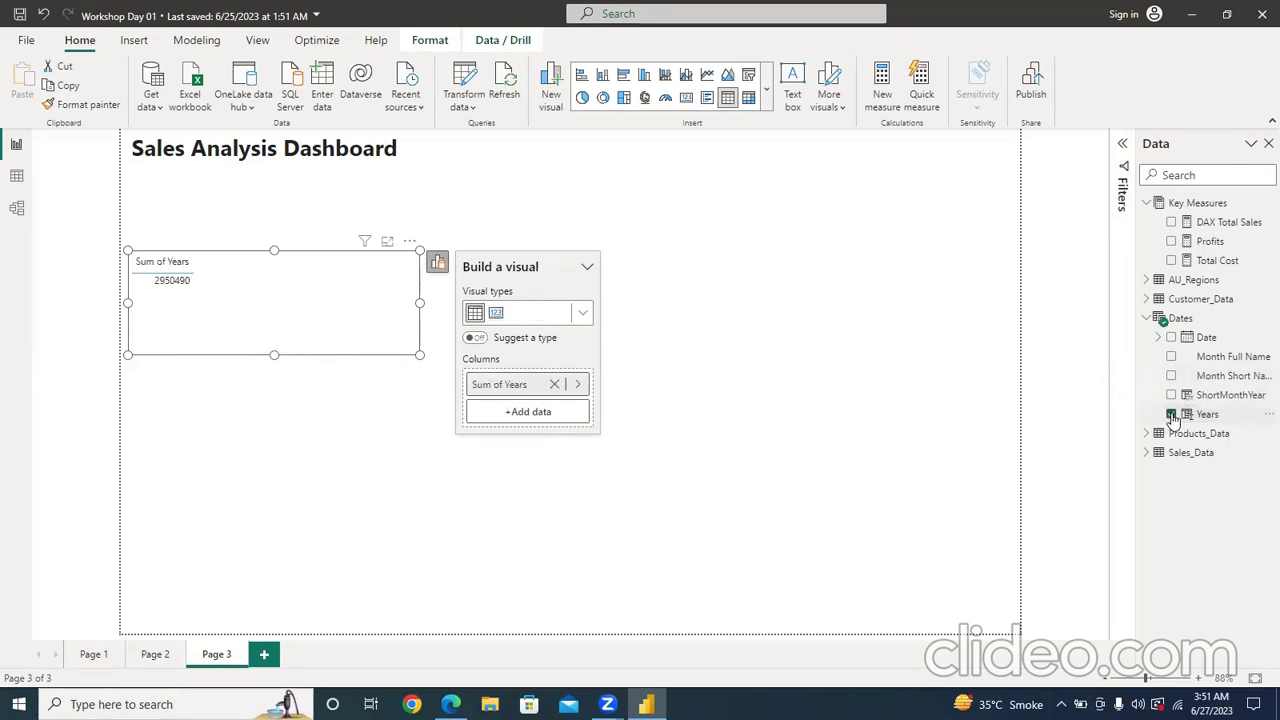
pyautogui.click(555, 385)
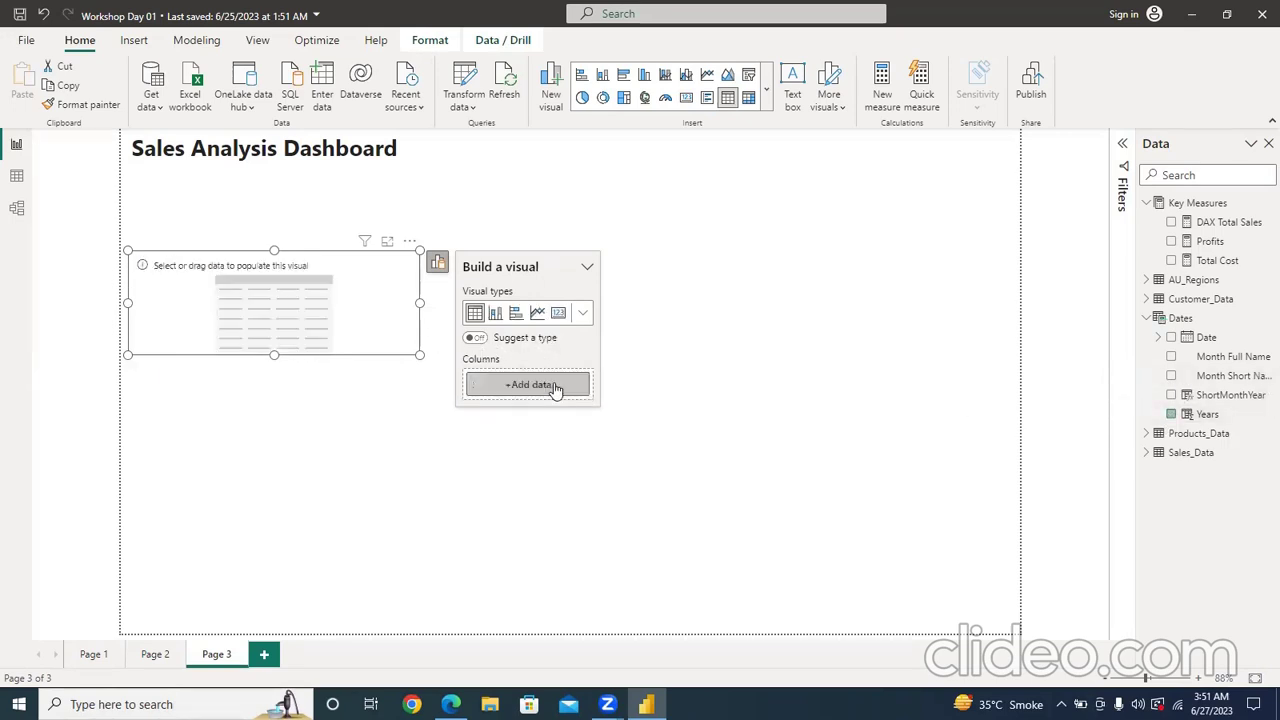
# - Fill the empty table visual with Year from the Dates date hierarchy and the DAX Total Sales measure
pyautogui.click(1156, 338)
pyautogui.click(1172, 359)
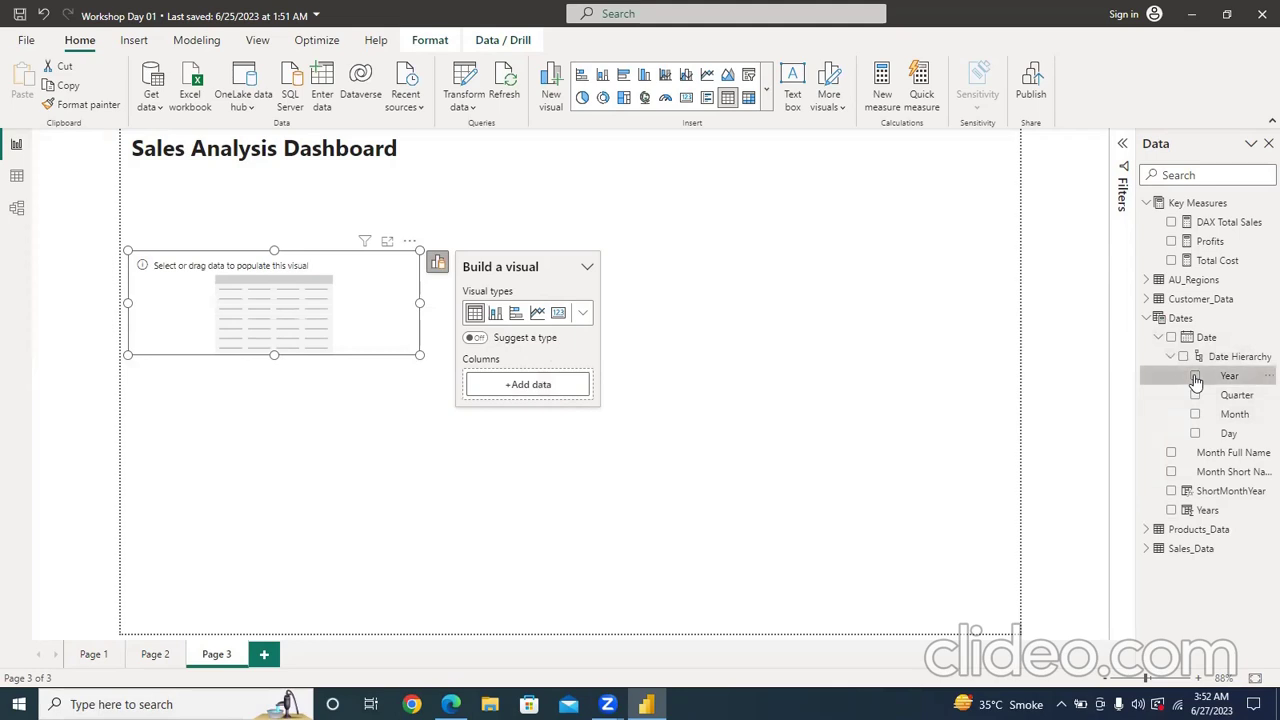
pyautogui.click(1195, 377)
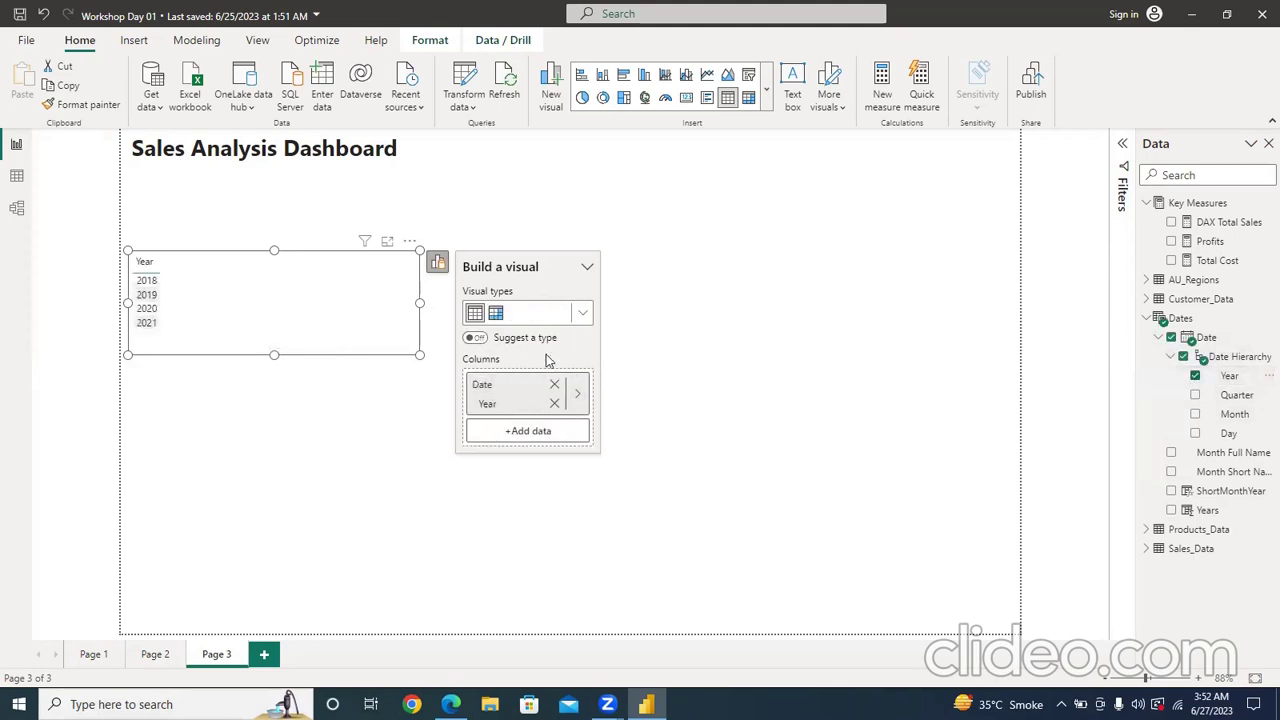
pyautogui.click(484, 442)
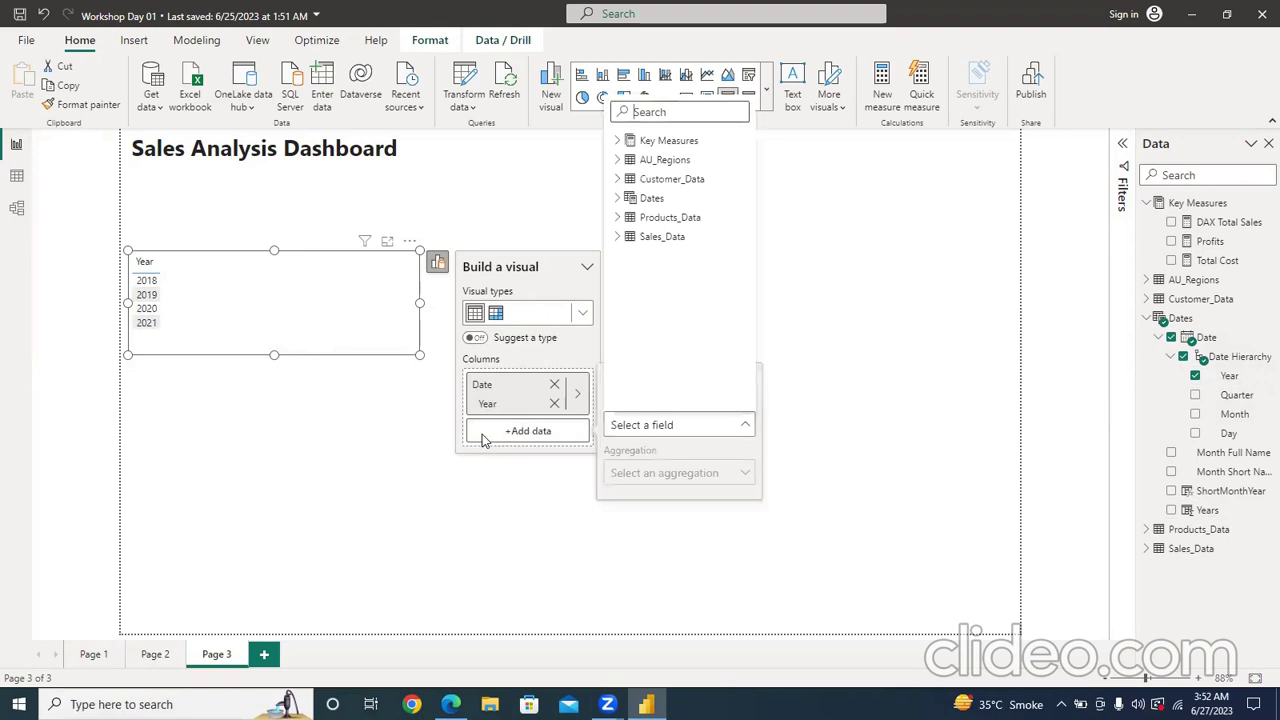
pyautogui.click(625, 147)
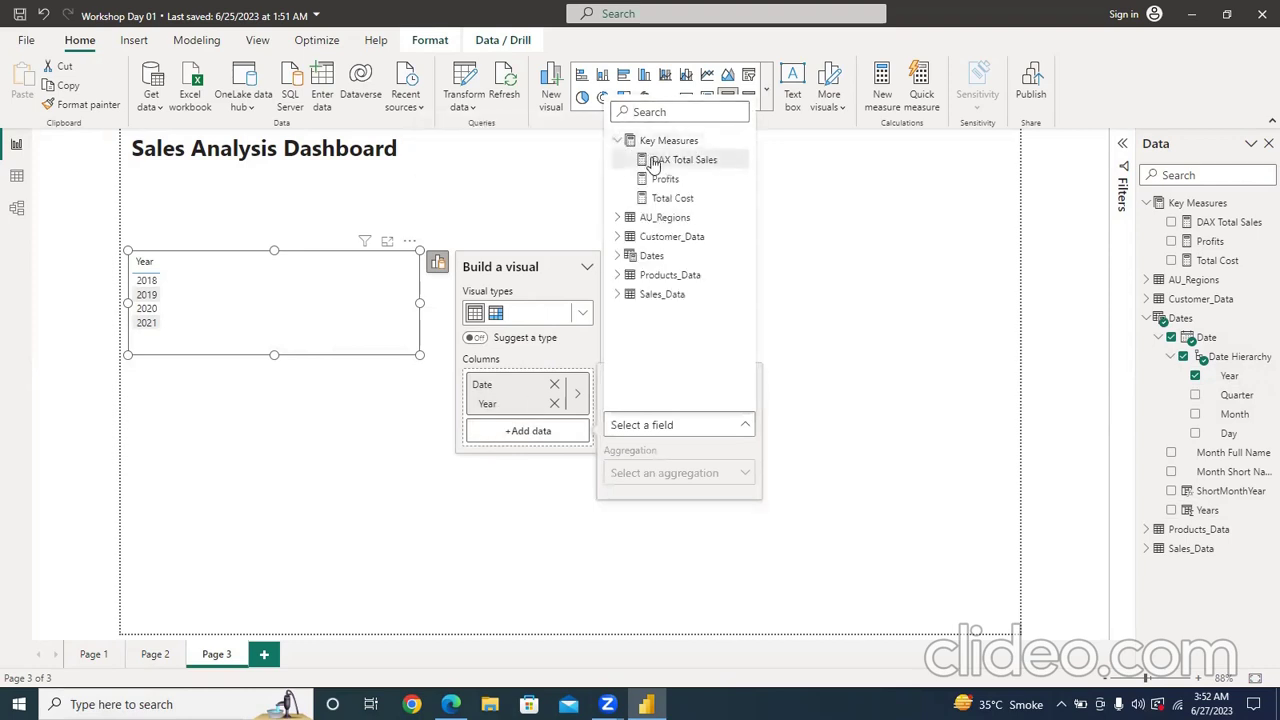
pyautogui.click(651, 163)
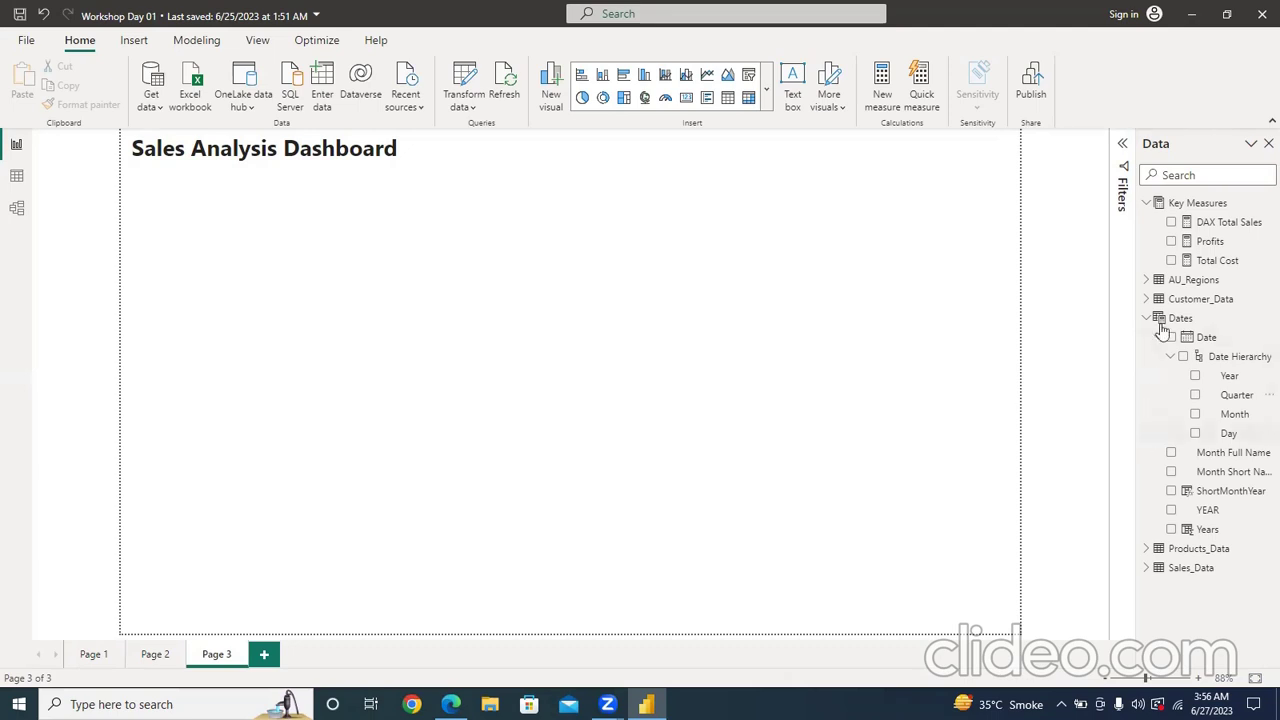
# - Add a table visual of Dates[ShortMonthYear] to Page 3, enlarge it and look through its month-year values
pyautogui.click(1173, 492)
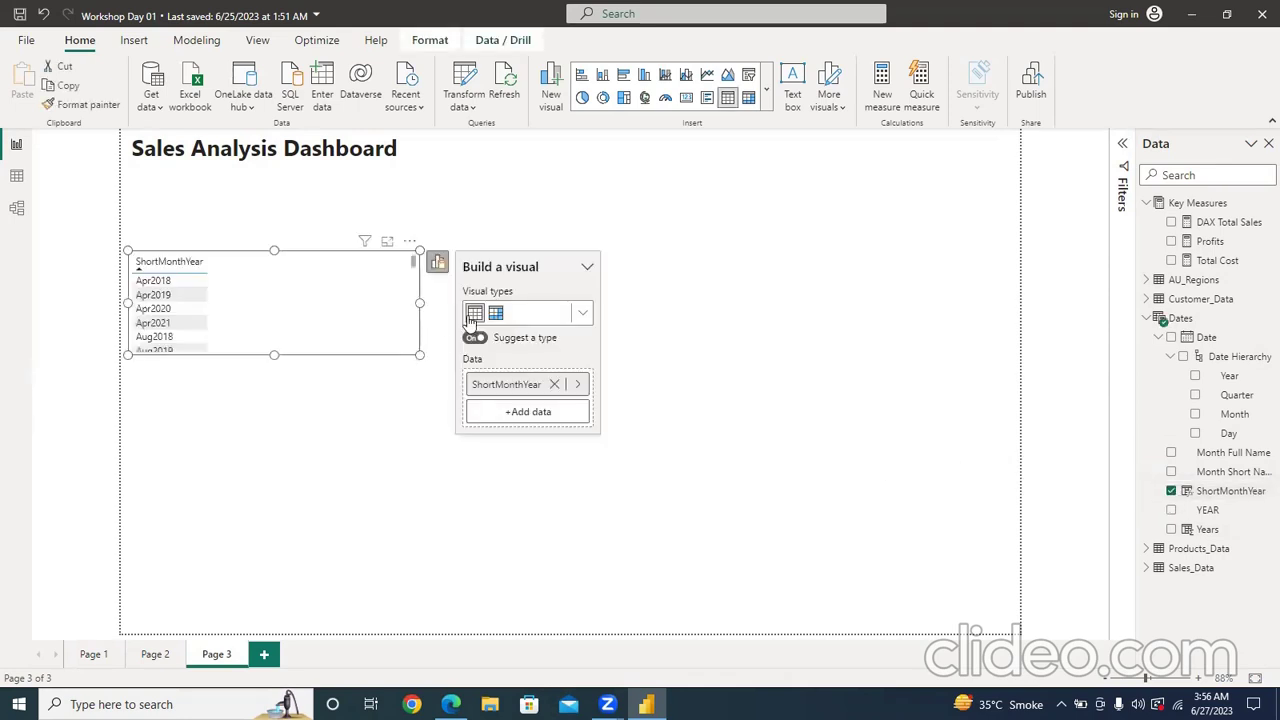
pyautogui.moveTo(420, 355); pyautogui.dragTo(484, 517)
pyautogui.scroll(-10, 160, 338)
pyautogui.scroll(10, 172, 470)
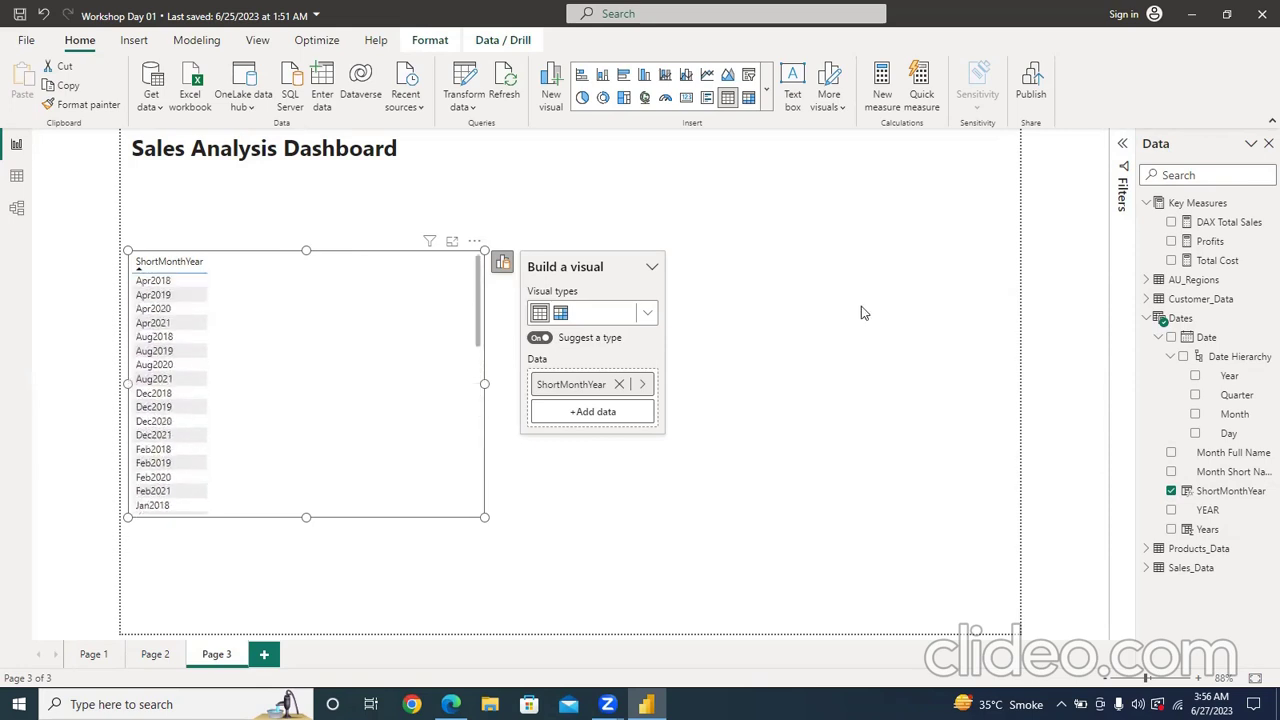
# - Add the DAX Total Sales measure from Key Measures to the ShortMonthYear visual
pyautogui.click(592, 414)
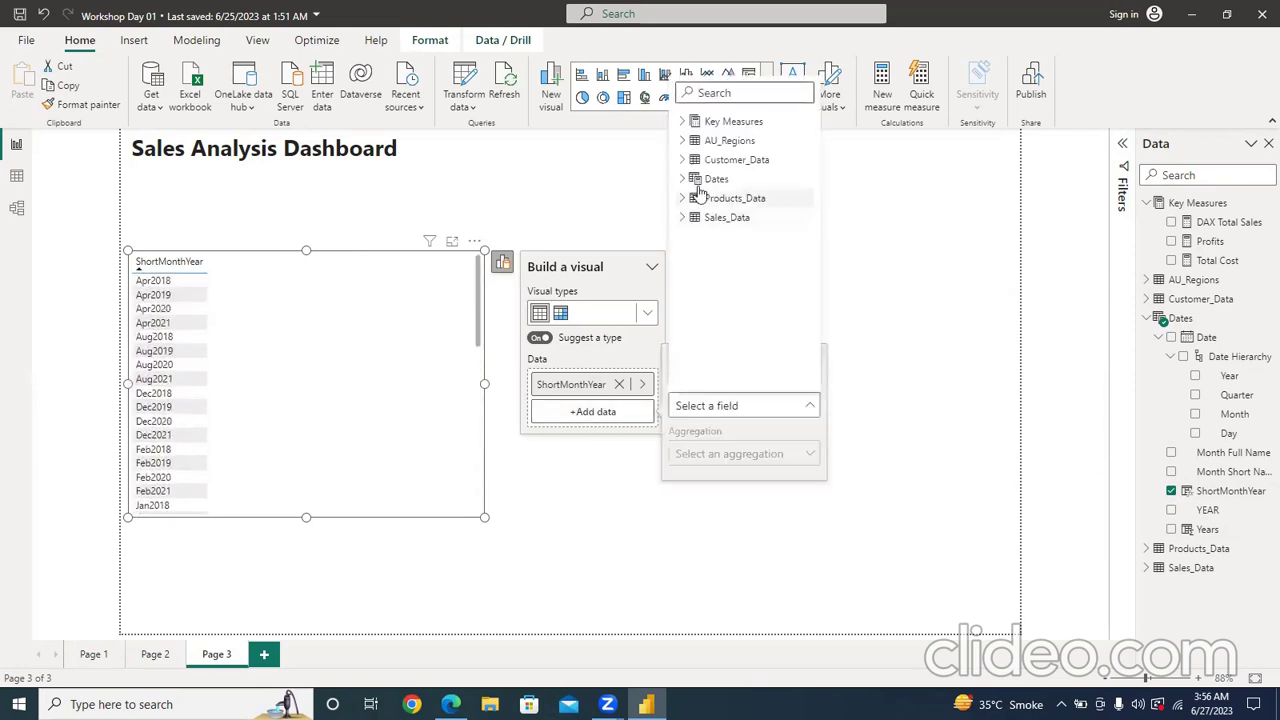
pyautogui.click(684, 122)
pyautogui.click(740, 141)
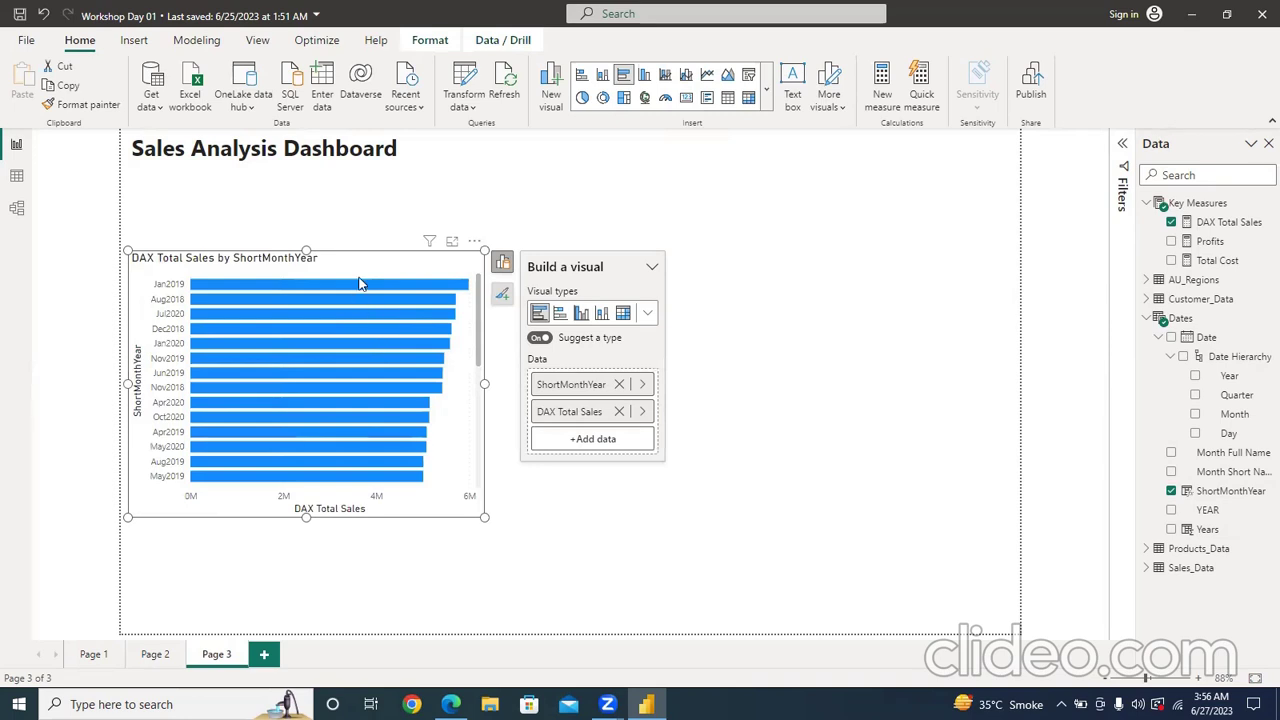
# - Examine the DAX Total Sales by ShortMonthYear bars in focus mode, from highest to lowest, and return to the report page
pyautogui.moveTo(331, 467)
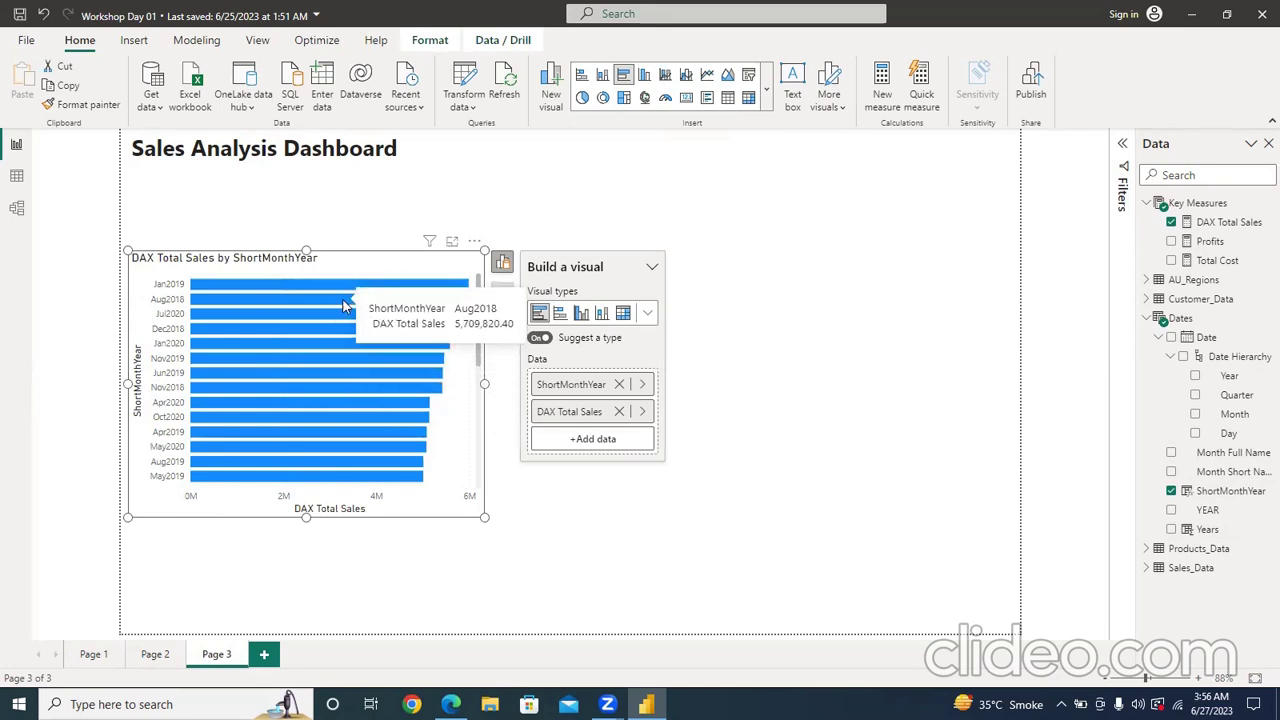
pyautogui.click(452, 243)
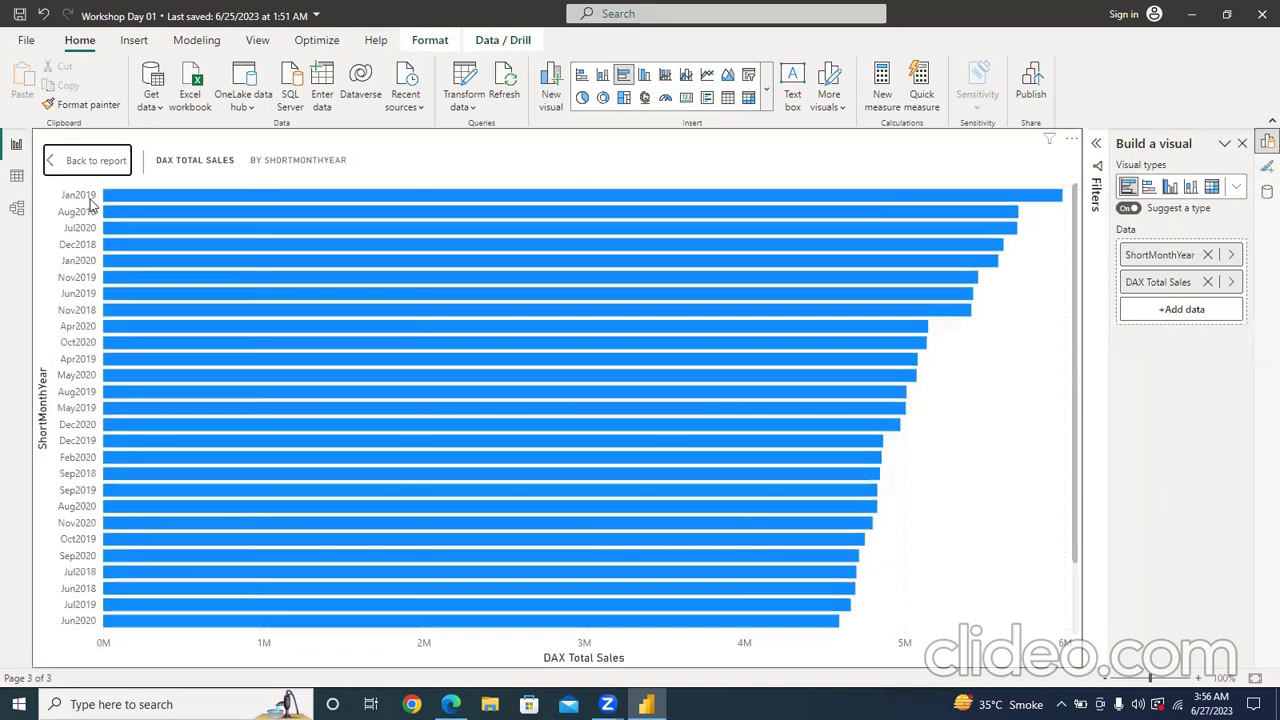
pyautogui.scroll(-2, 285, 545)
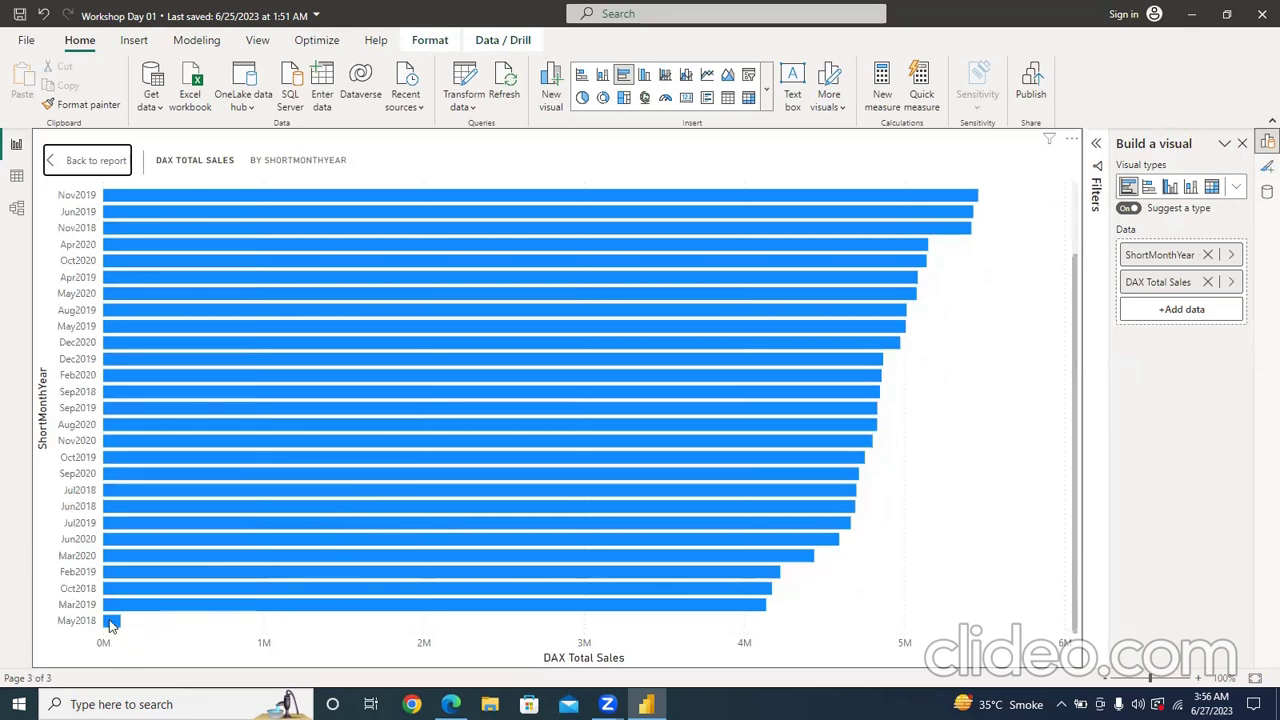
pyautogui.moveTo(111, 623)
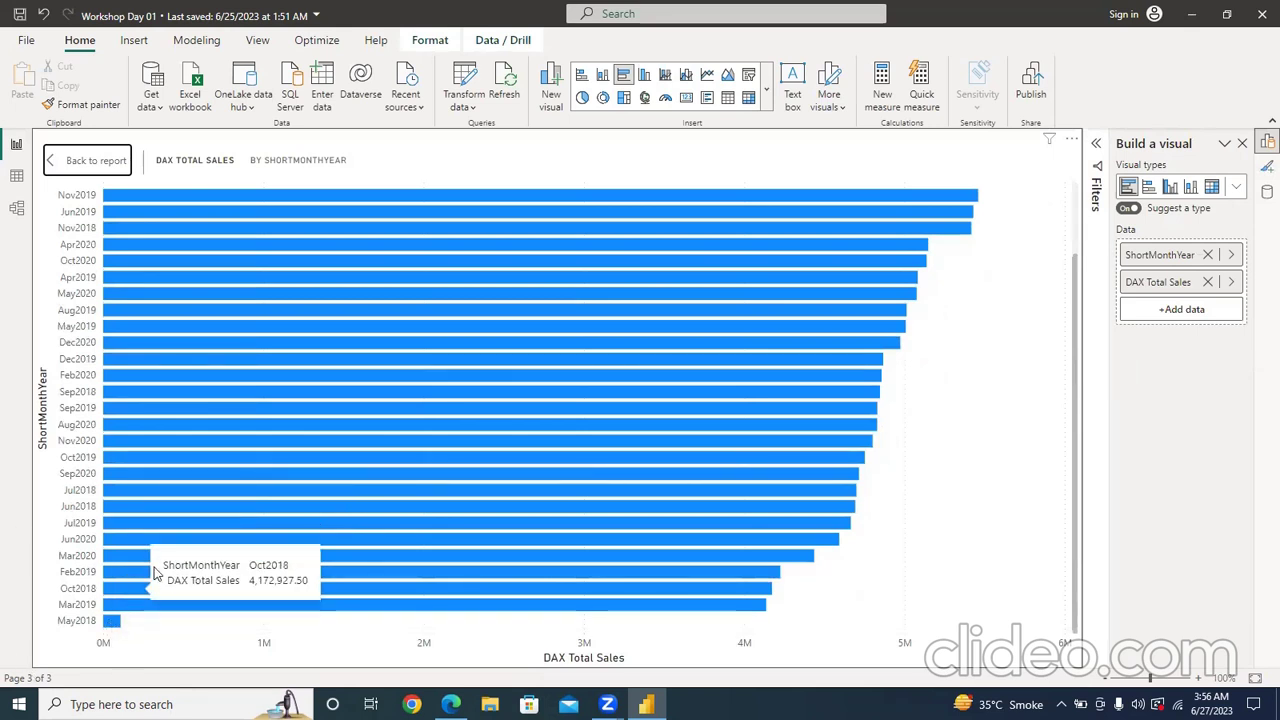
pyautogui.scroll(3, 195, 488)
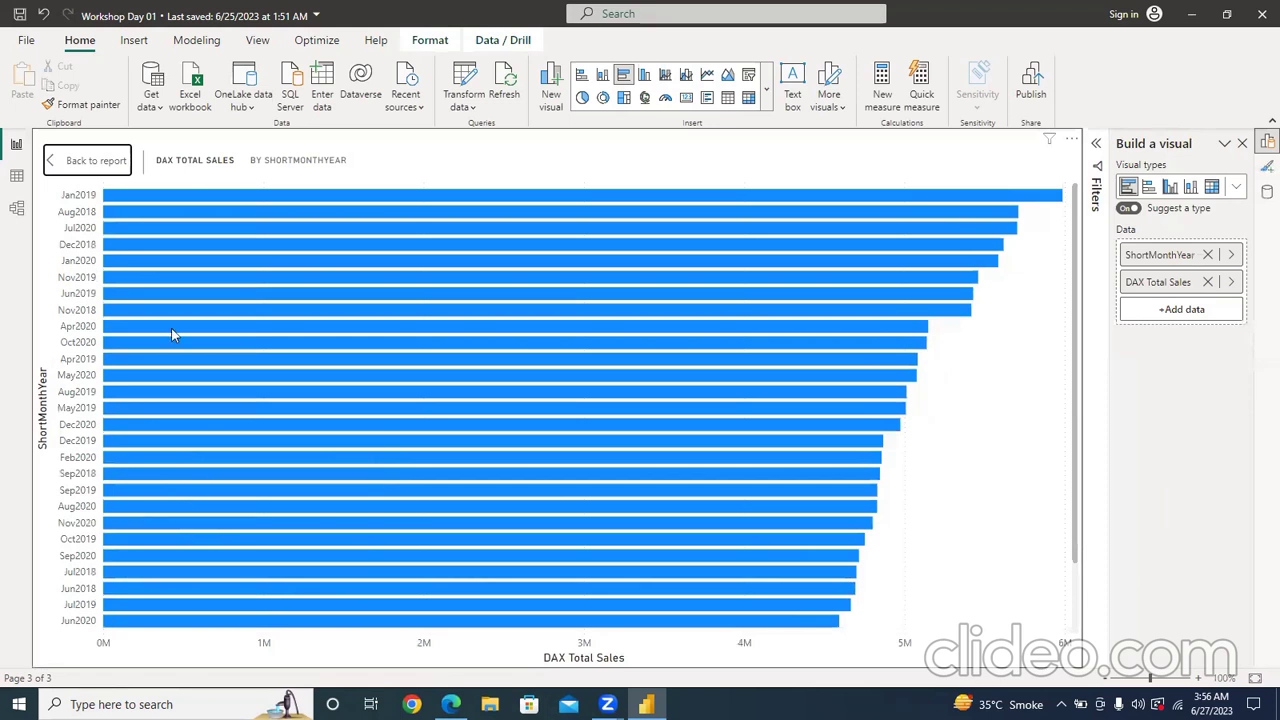
pyautogui.click(88, 160)
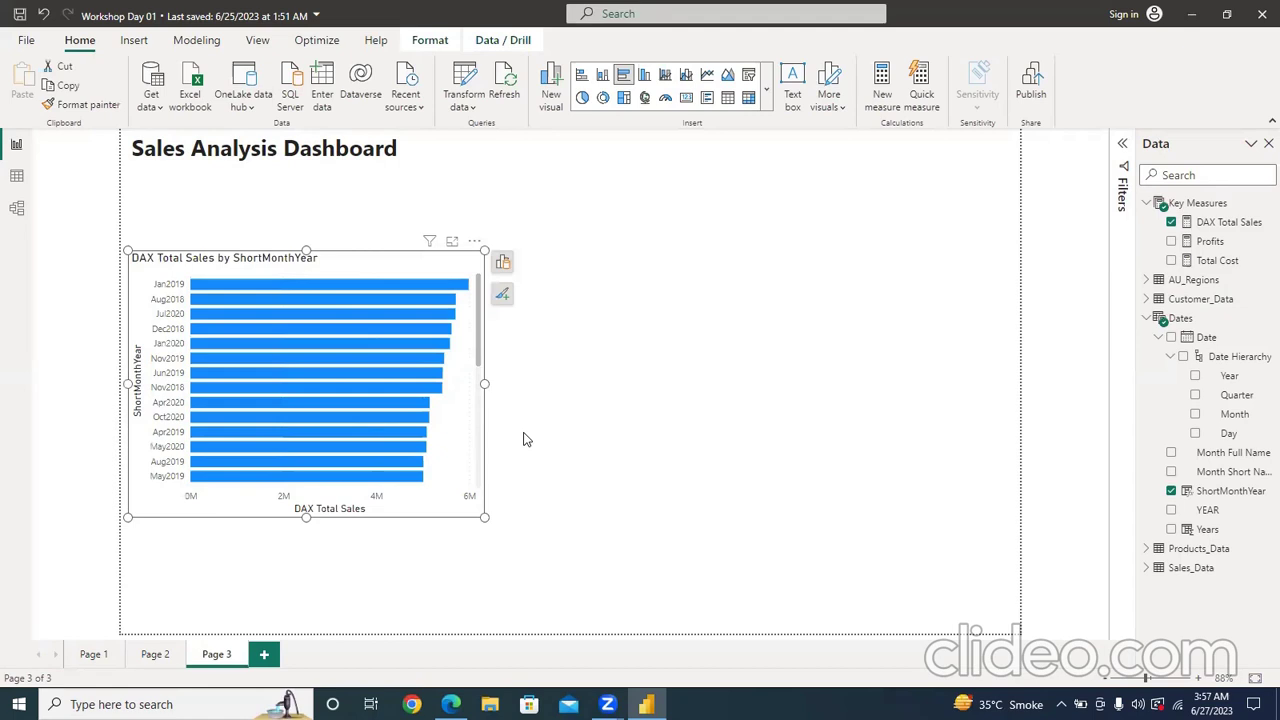
pyautogui.click(530, 553)
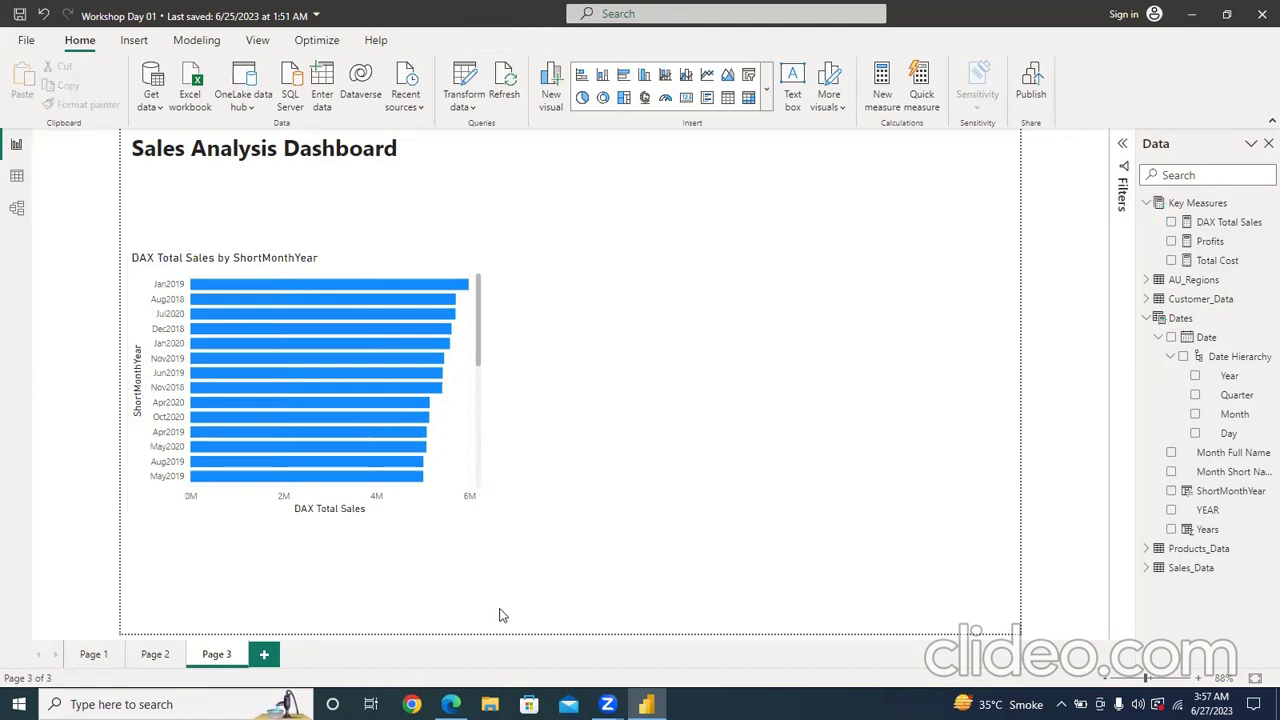